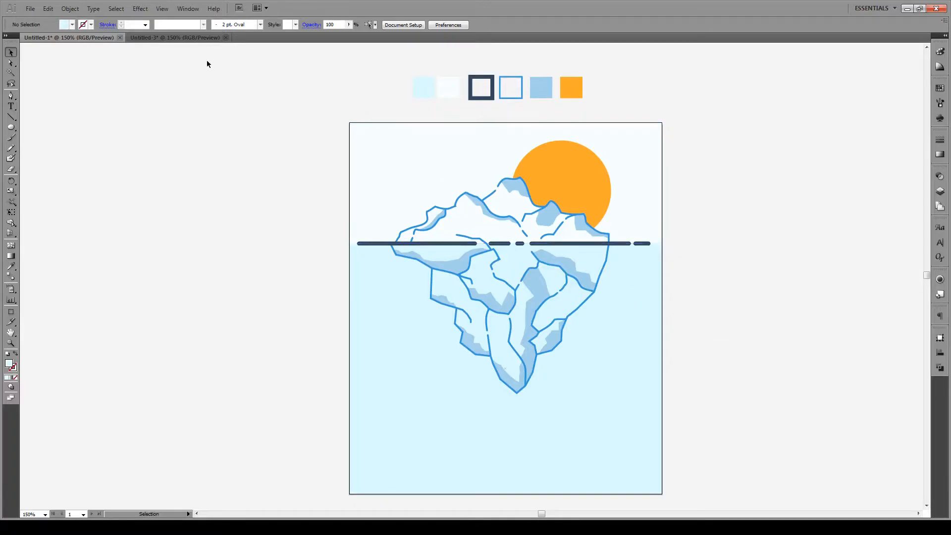
Step: In the Untitled-3 document, draw a rectangle in the light-cyan swatch colour covering the full width of the artboard's lower part
left_click(179, 38)
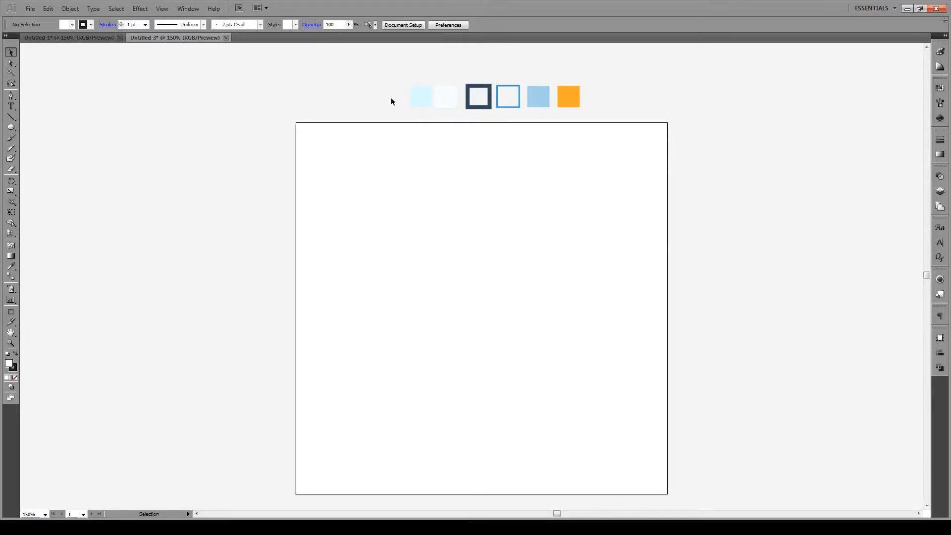
left_click(421, 96)
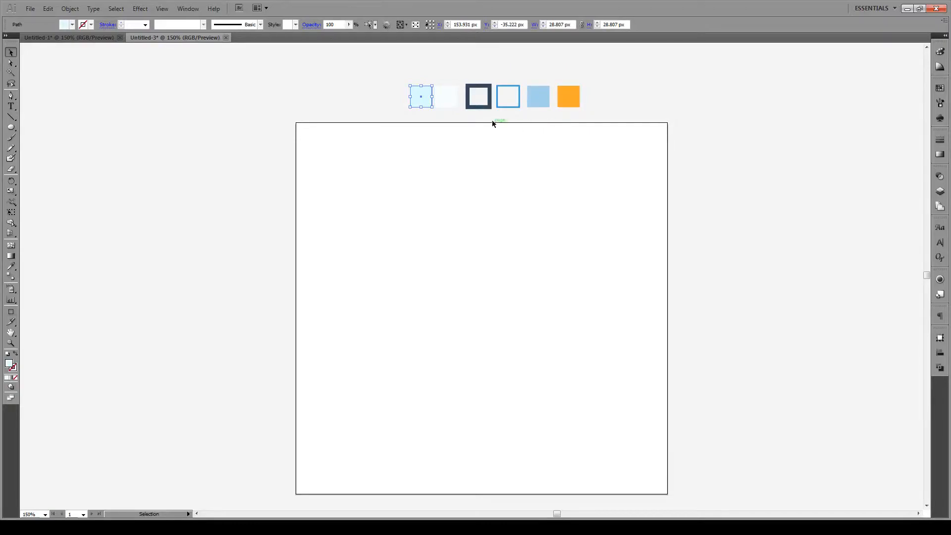
left_click_drag(11, 127, 21, 135)
left_click_drag(297, 261, 667, 494)
Step: Draw a rectangle in the near-white swatch colour filling the rest of the artboard above the light-cyan water rectangle
key("v")
left_click(448, 98)
key("m")
left_click_drag(296, 260, 668, 122)
Step: Select both background rectangles and lock them
key("v")
left_click_drag(748, 191, 664, 272)
right_click(536, 308)
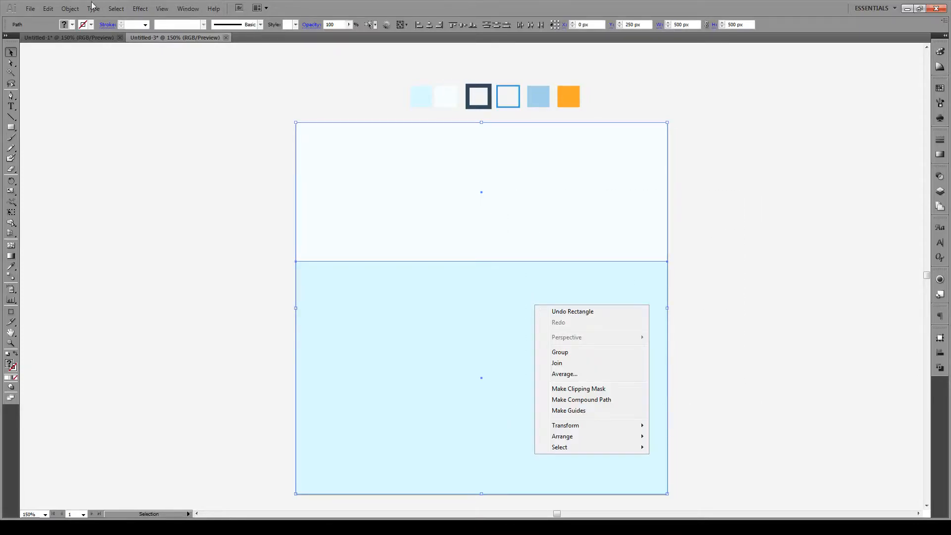
left_click(73, 10)
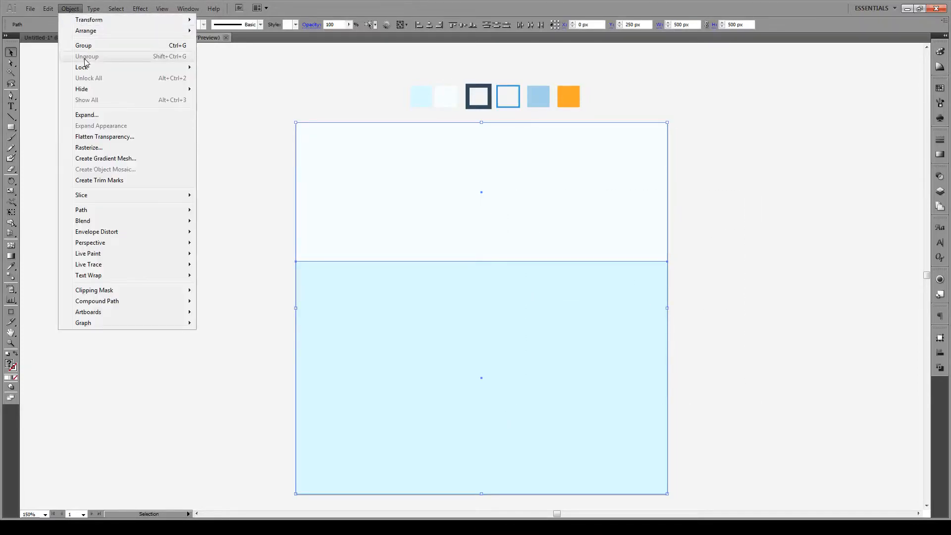
mouse_move(85, 67)
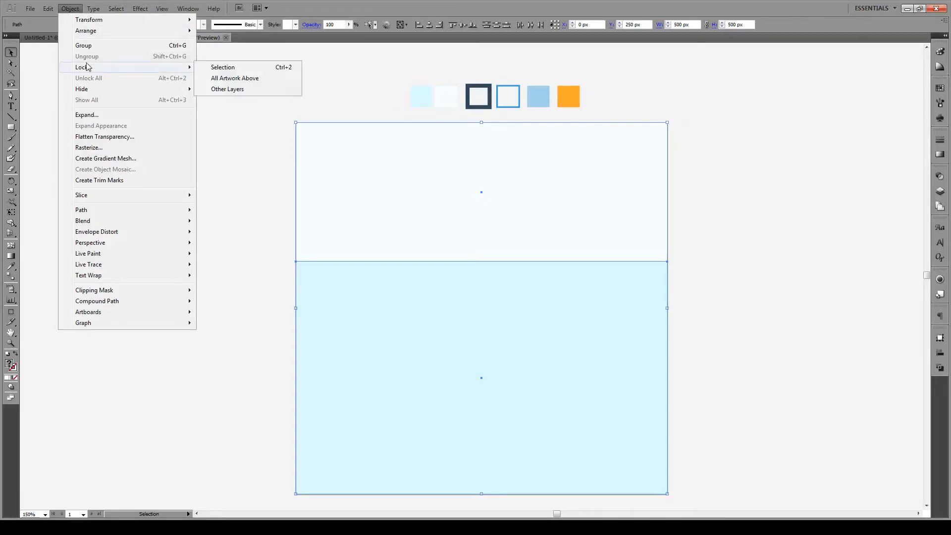
left_click(222, 69)
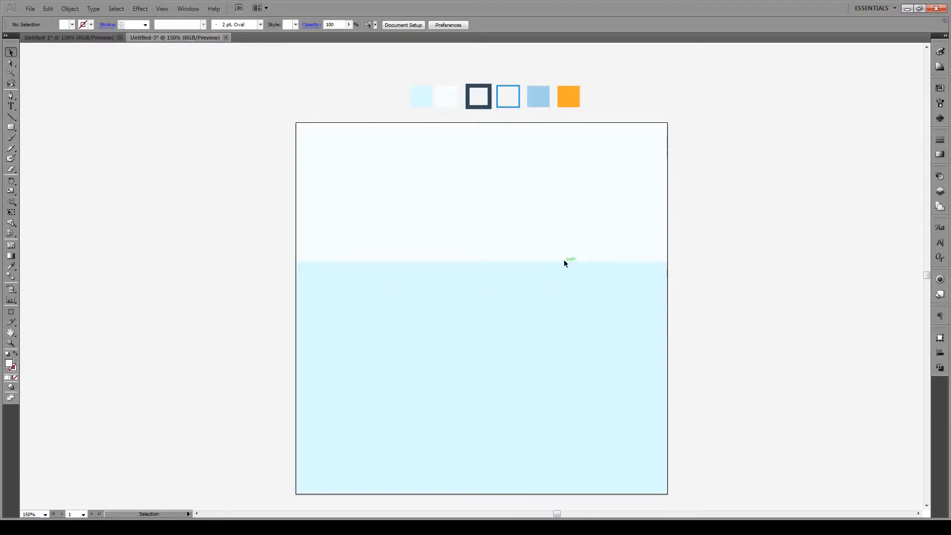
Step: Take over the blue outlined swatch's style for drawing: no fill and a 2 pt stroke in colour 3498DB
left_click(503, 97)
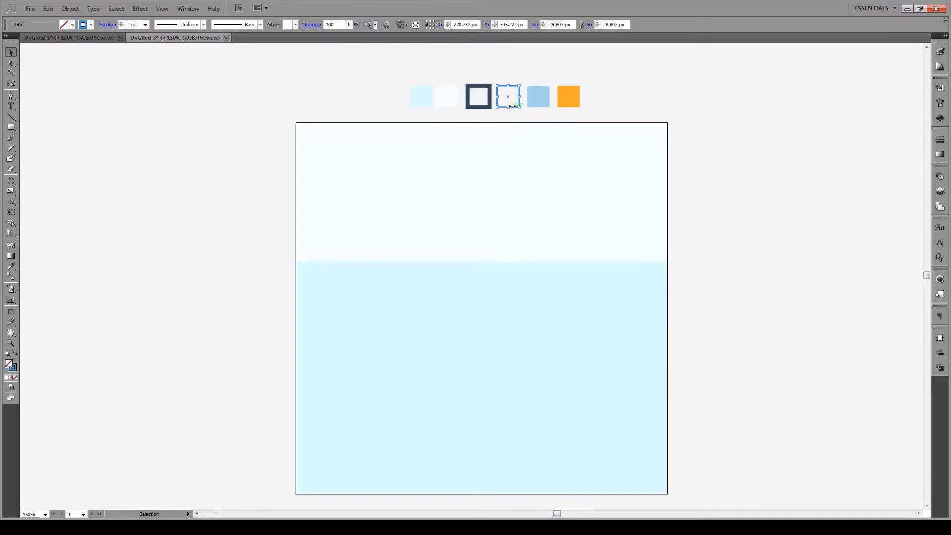
double_click(13, 367)
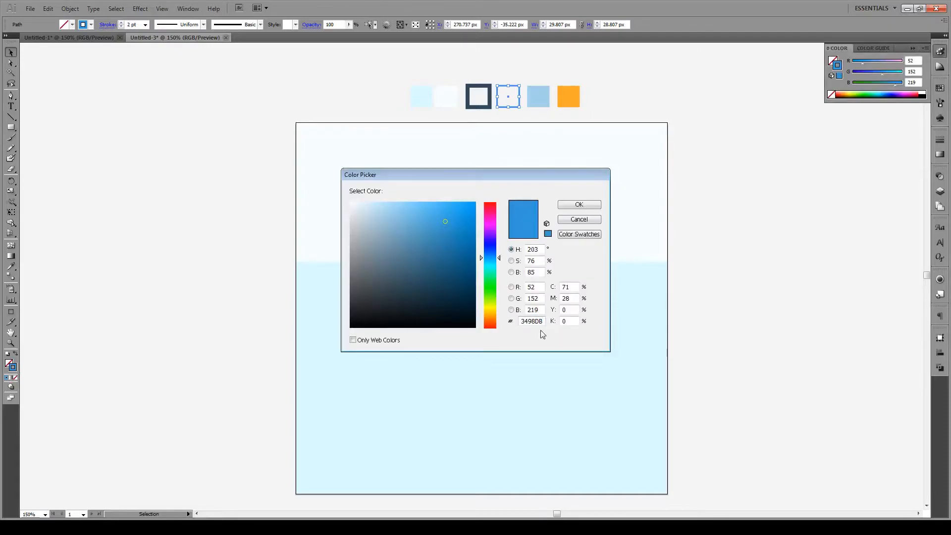
left_click(594, 205)
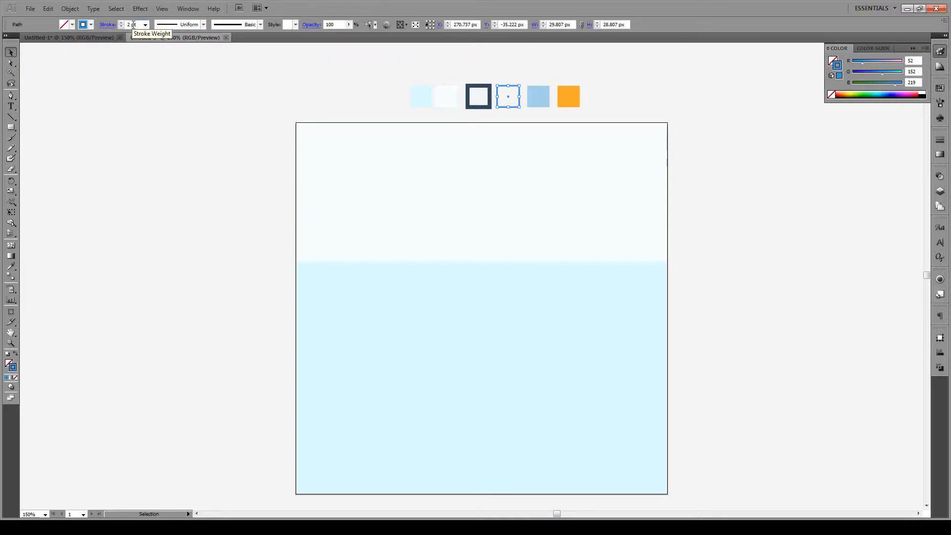
left_click(11, 97)
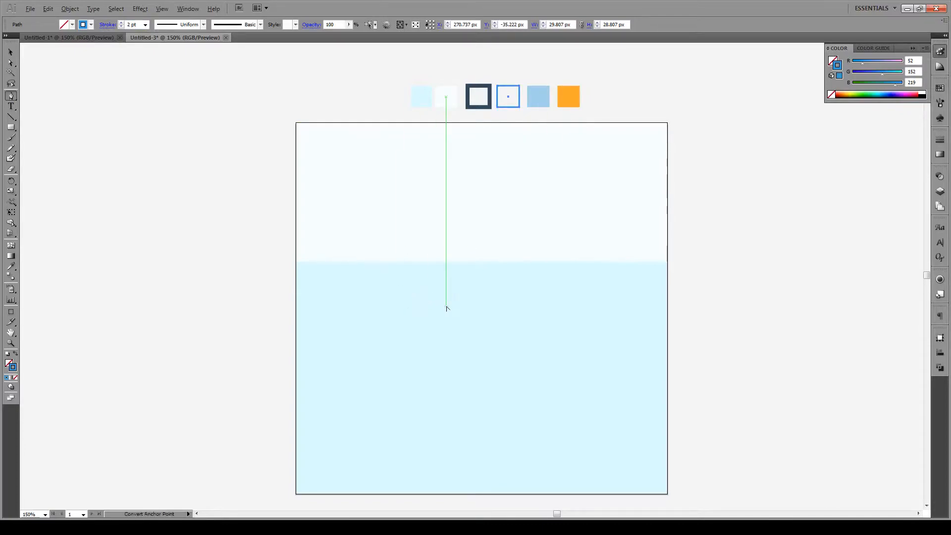
scroll(446, 308, "up", 1)
scroll(447, 307, "down", 2)
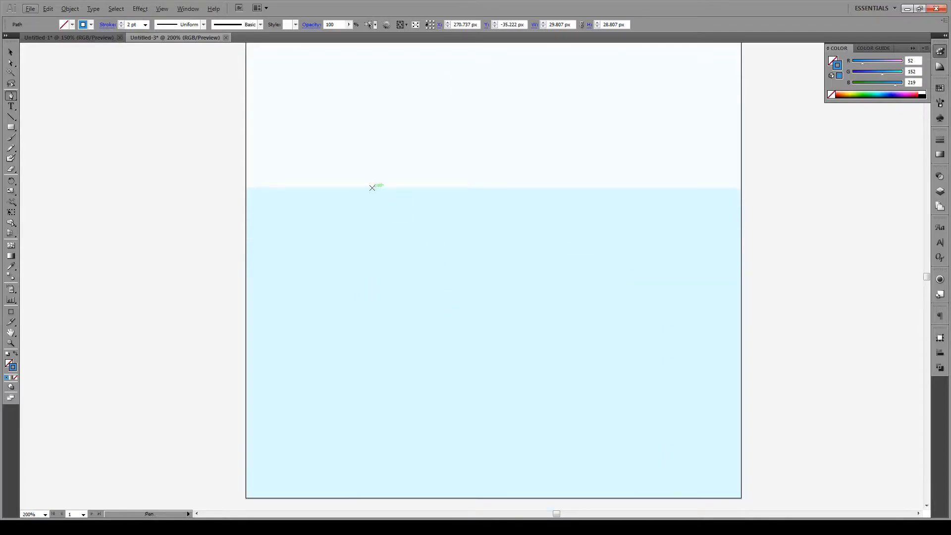
left_click_drag(356, 188, 364, 203)
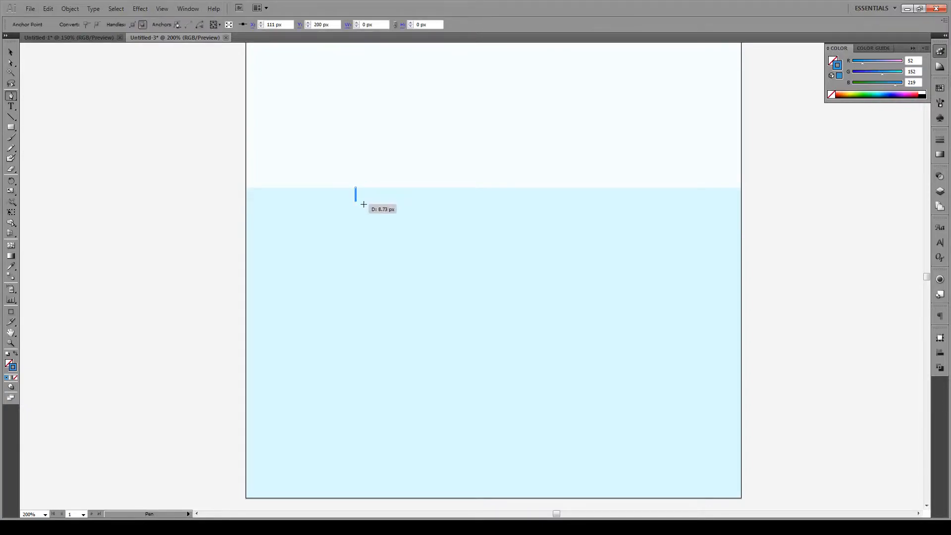
key("ctrl+z")
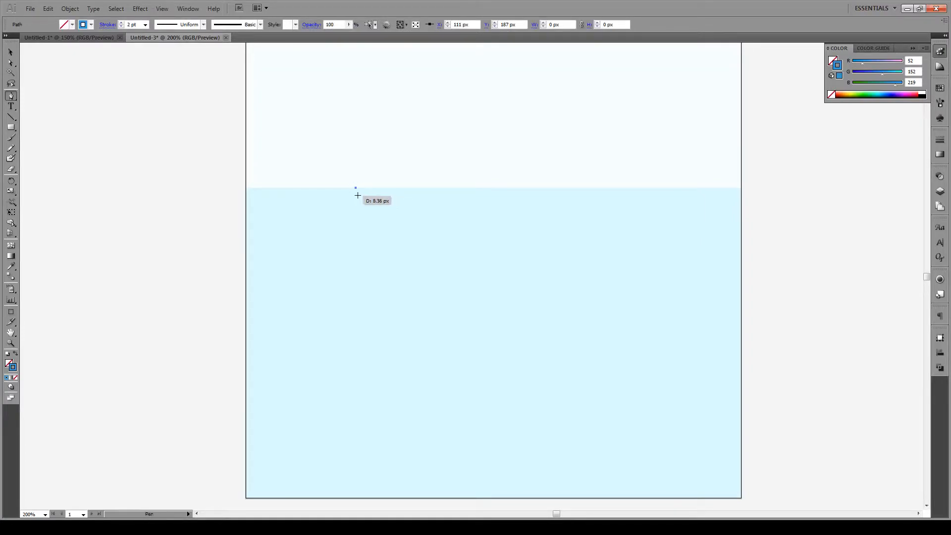
Step: Turn off Smart Guides
left_click(164, 10)
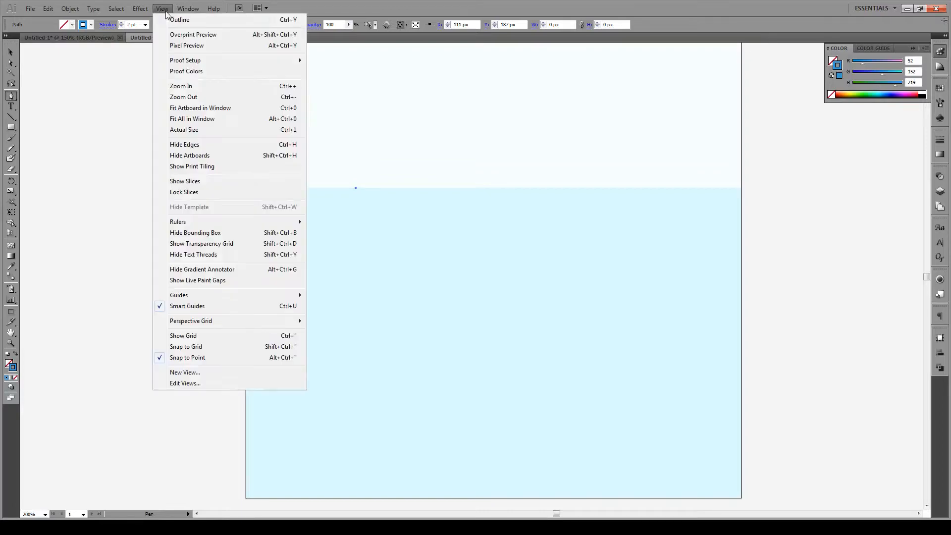
left_click(235, 309)
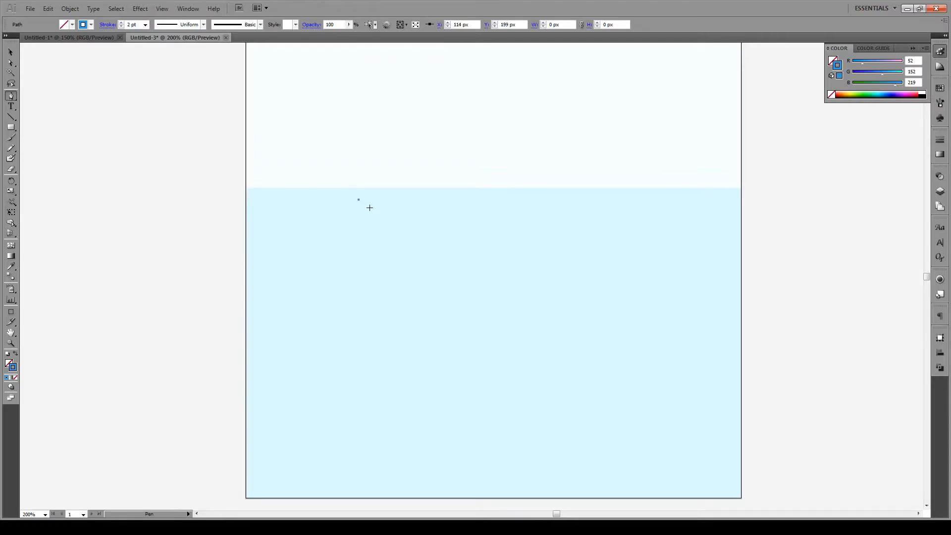
key("v")
scroll(175, 175, "up", 2)
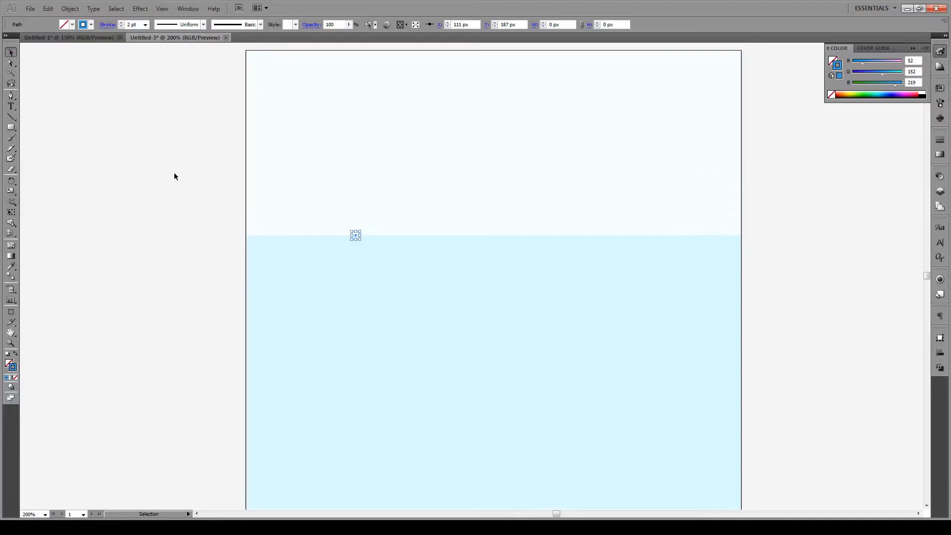
left_click(941, 194)
left_click(940, 194)
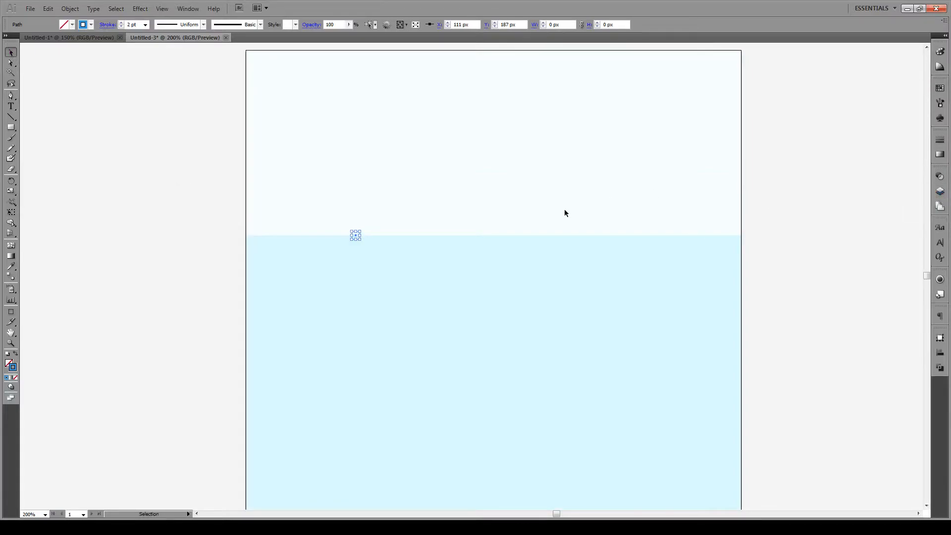
scroll(328, 241, "up", 2)
left_click(11, 96)
left_click(379, 314)
left_click(407, 284)
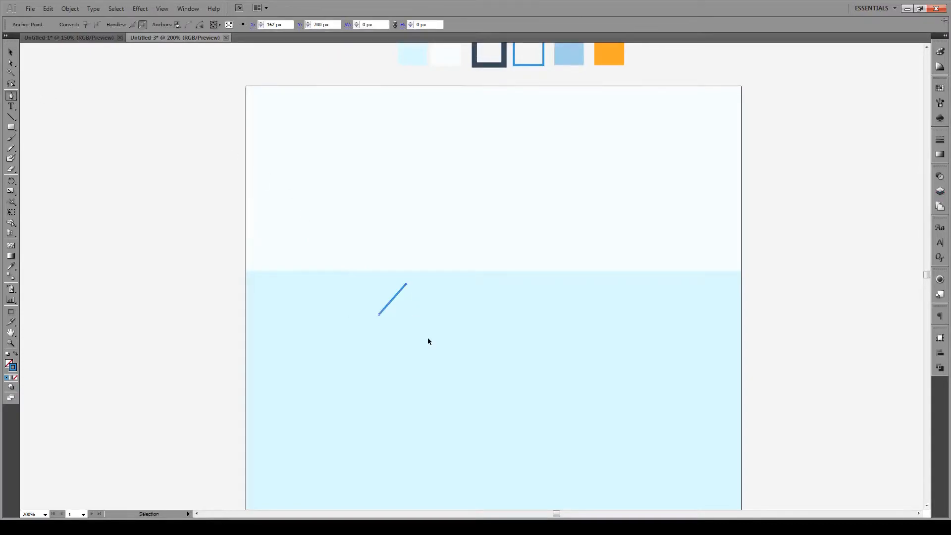
key("ctrl+z")
Step: Delete the stray test anchor points around the waterline
left_click(11, 52)
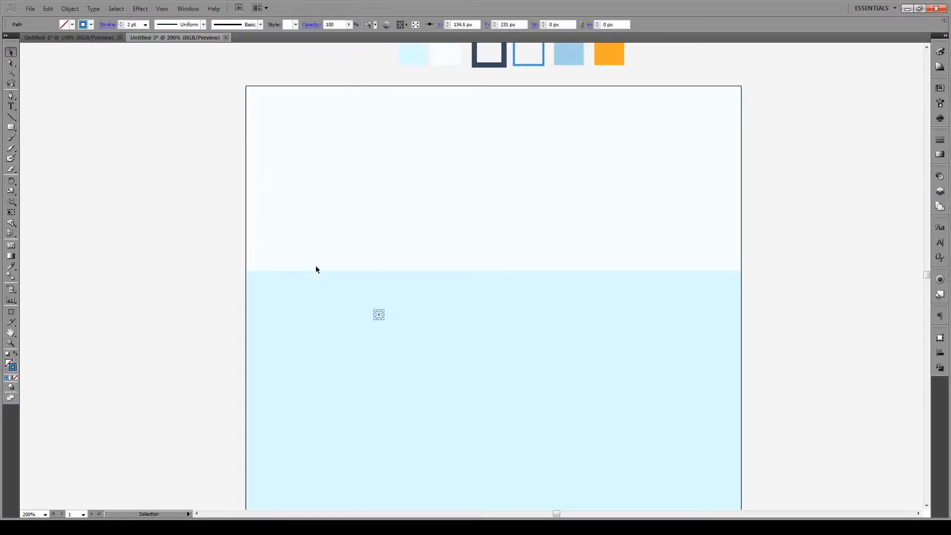
left_click(356, 230)
left_click_drag(435, 213, 234, 386)
key("Delete")
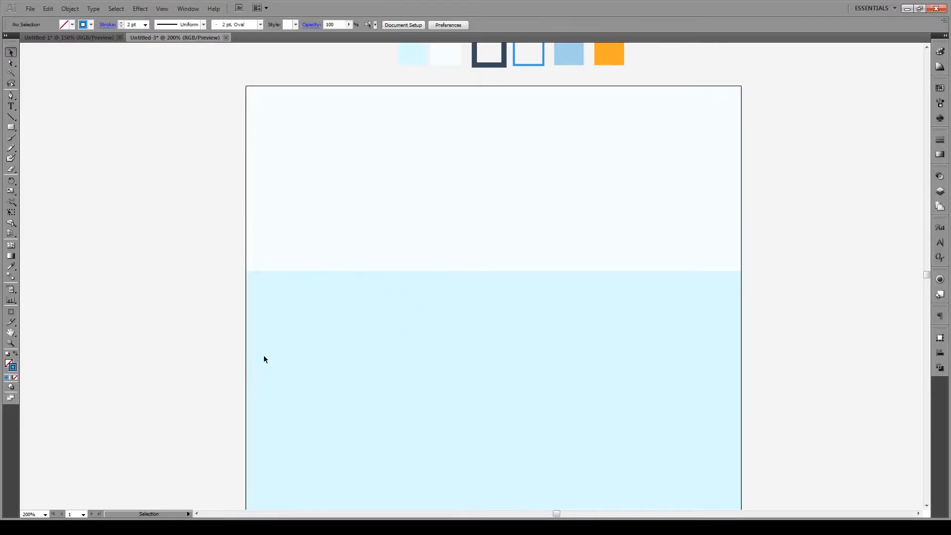
Step: Draw the iceberg's jagged underwater outline as an open Pen path, from the waterline at about X 91 px, down and back up to about X 352 px
left_click(11, 95)
left_click_drag(336, 273, 339, 286)
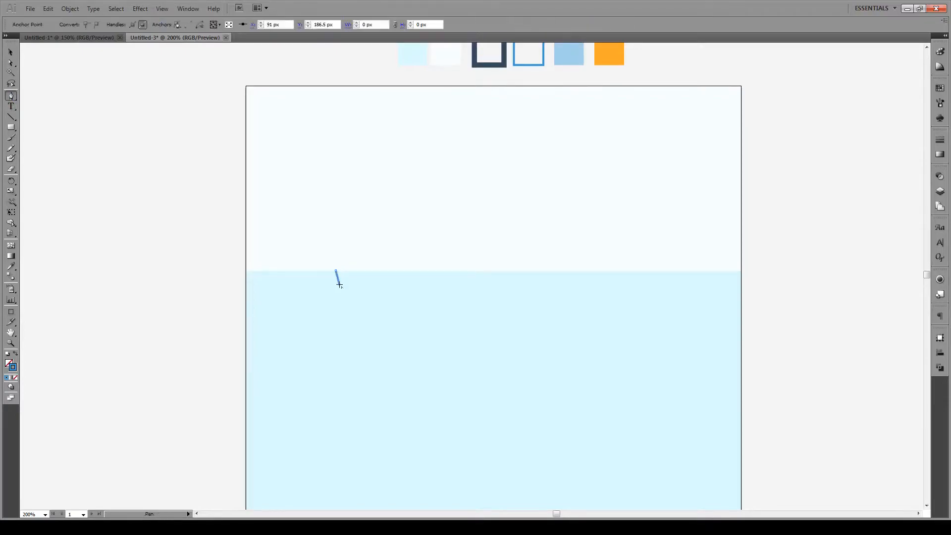
left_click(351, 289)
left_click(359, 296)
left_click(362, 309)
scroll(362, 310, "down", 3)
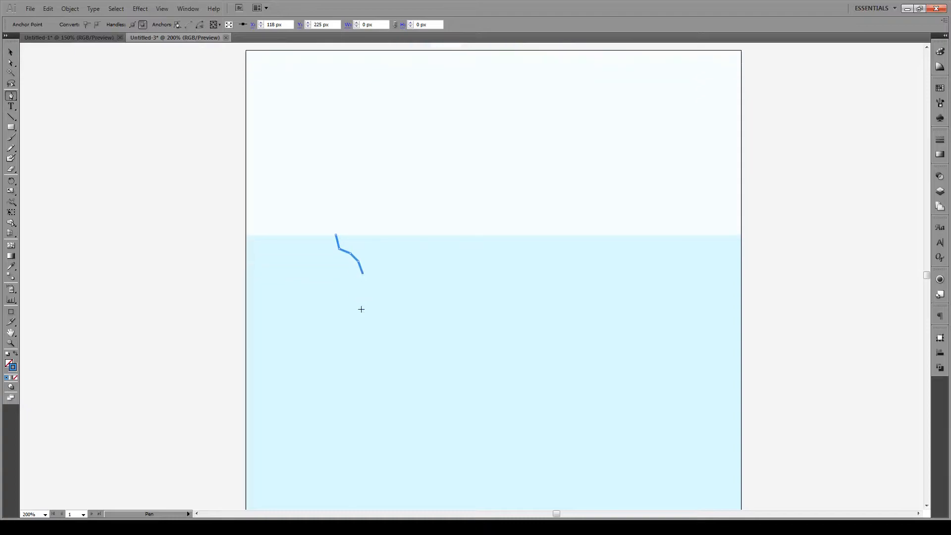
left_click(359, 257)
left_click(366, 267)
left_click(381, 274)
left_click(392, 275)
left_click(396, 279)
left_click(396, 286)
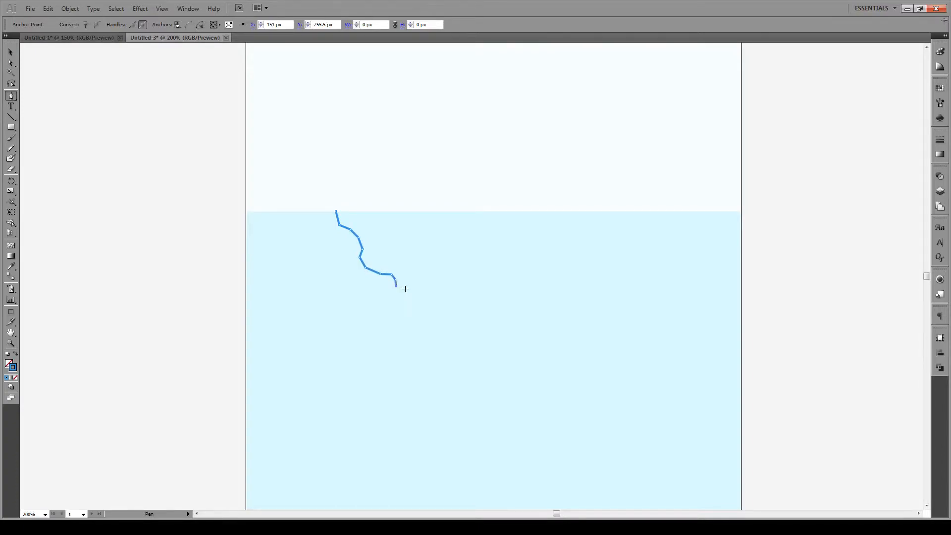
left_click(397, 300)
left_click(407, 302)
left_click(406, 312)
left_click(415, 315)
left_click(427, 318)
left_click(434, 327)
left_click(442, 339)
left_click(446, 355)
left_click(454, 363)
left_click(466, 366)
left_click(480, 364)
left_click(488, 355)
left_click(495, 350)
left_click(498, 338)
left_click(512, 335)
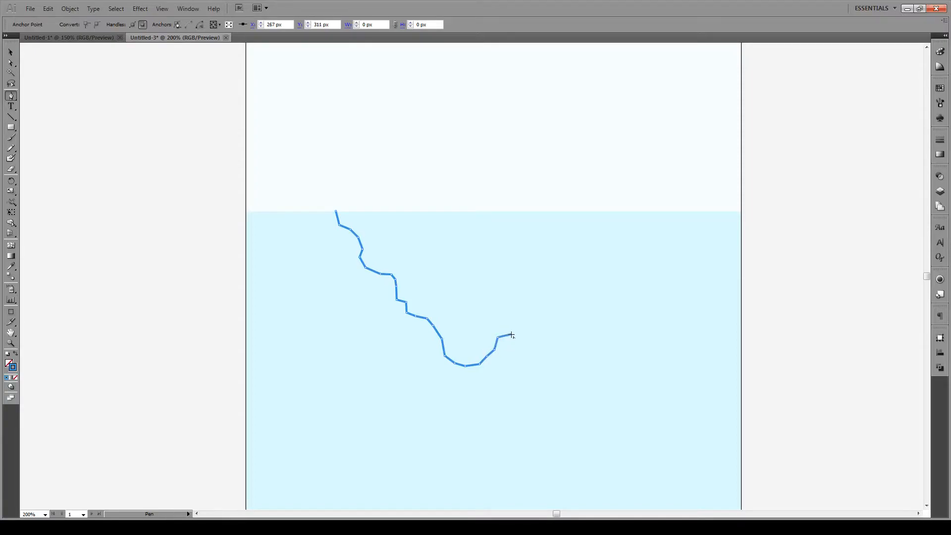
left_click(516, 329)
left_click(516, 317)
left_click(522, 314)
left_click(535, 305)
left_click(534, 297)
left_click(554, 290)
left_click(559, 283)
left_click(569, 272)
left_click(588, 245)
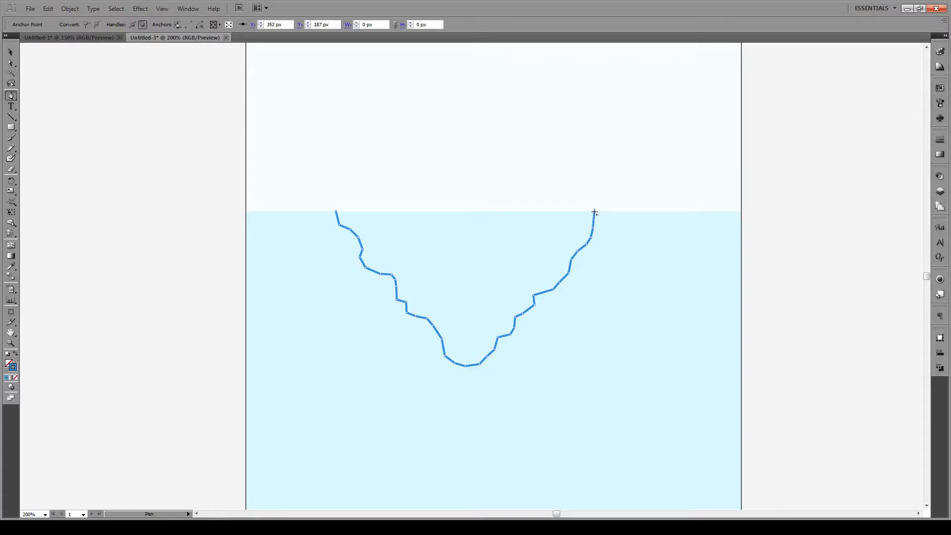
key("v")
left_click(625, 222)
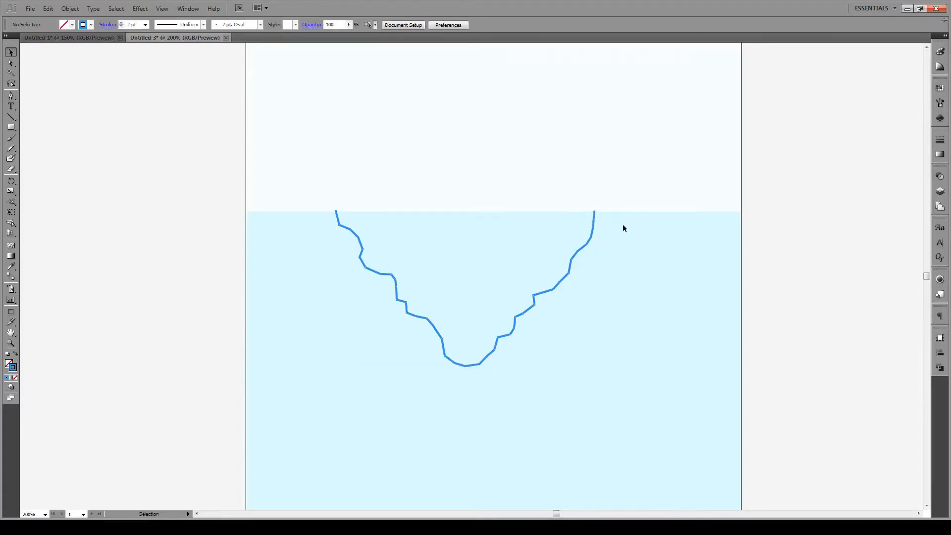
Step: Draw the iceberg's above-water ridge as a separate jagged Pen path with a central peak, along the waterline from about X 95 px to 350 px
scroll(599, 237, "up", 2)
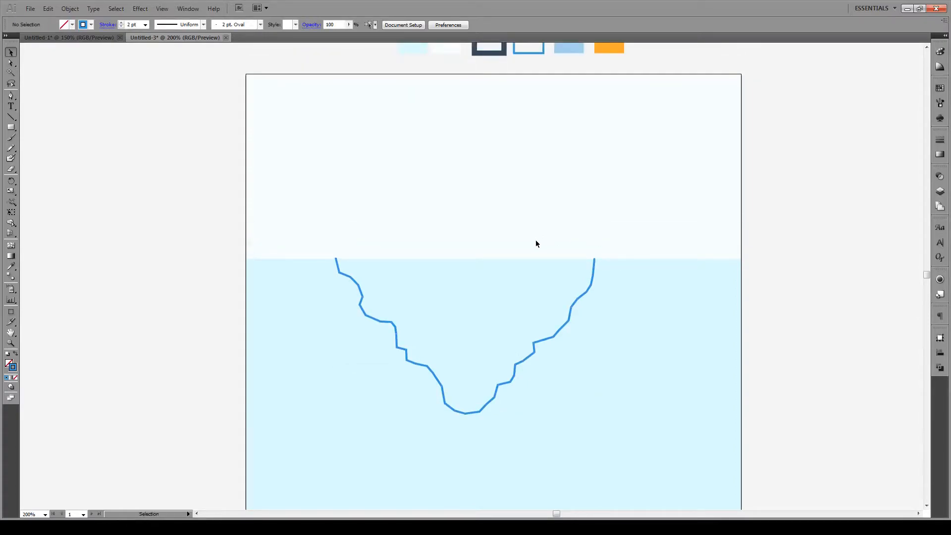
key("p")
scroll(480, 221, "up", 1)
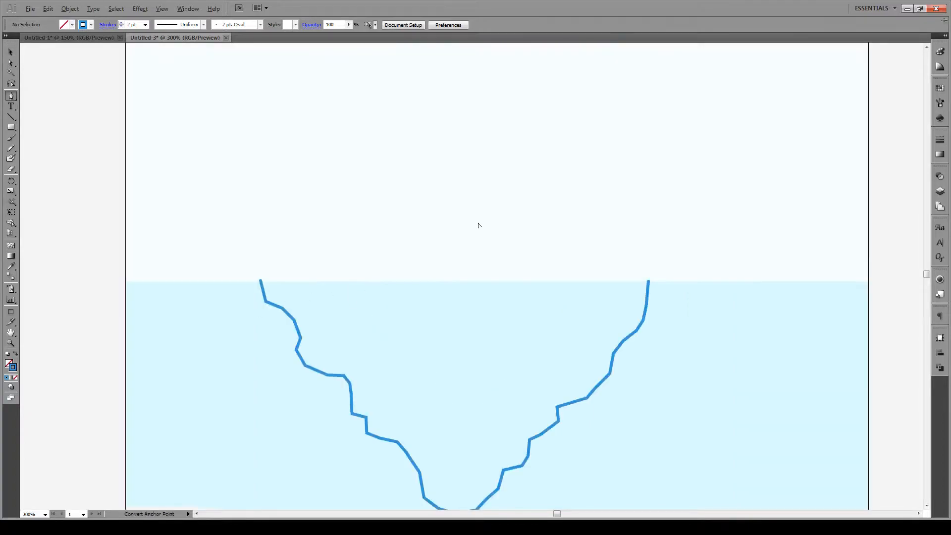
left_click(266, 281)
left_click(272, 268)
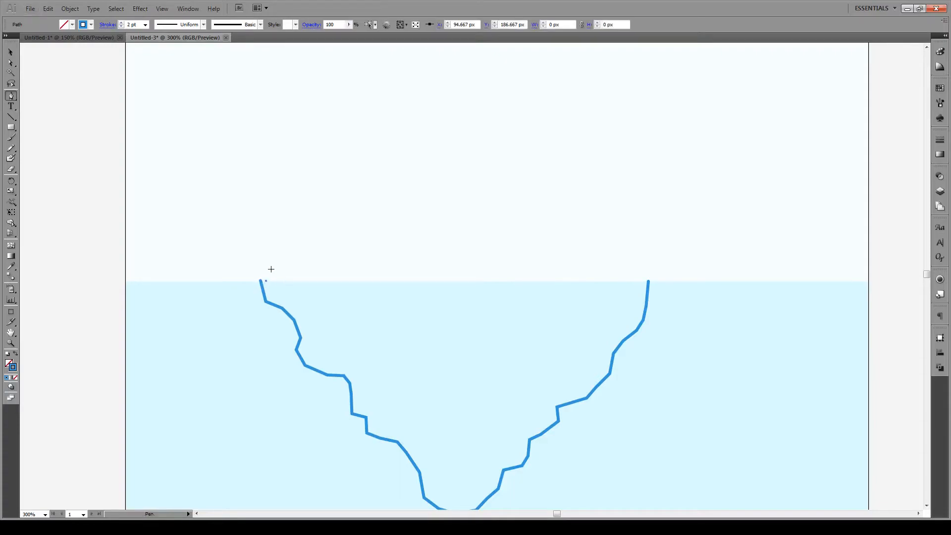
left_click(289, 259)
left_click(317, 261)
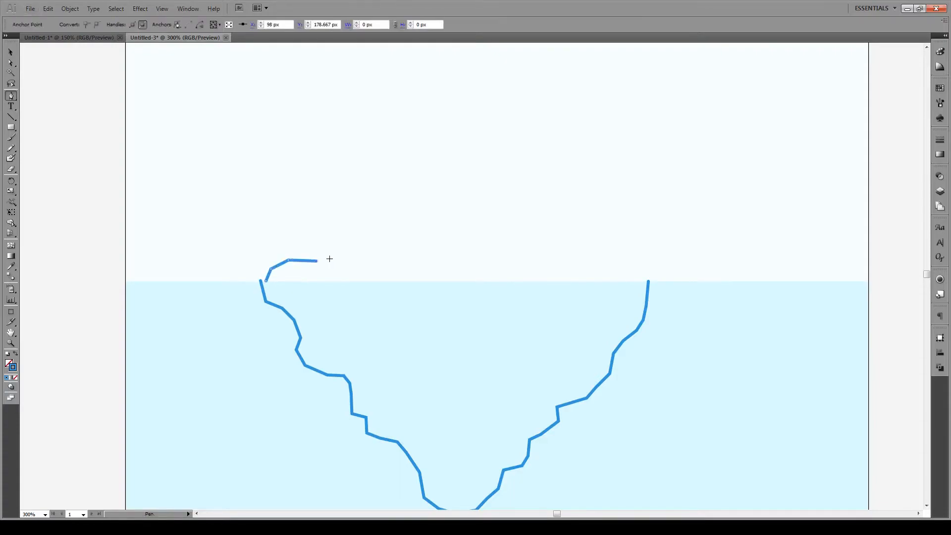
left_click_drag(343, 246, 345, 245)
left_click(354, 225)
left_click(401, 238)
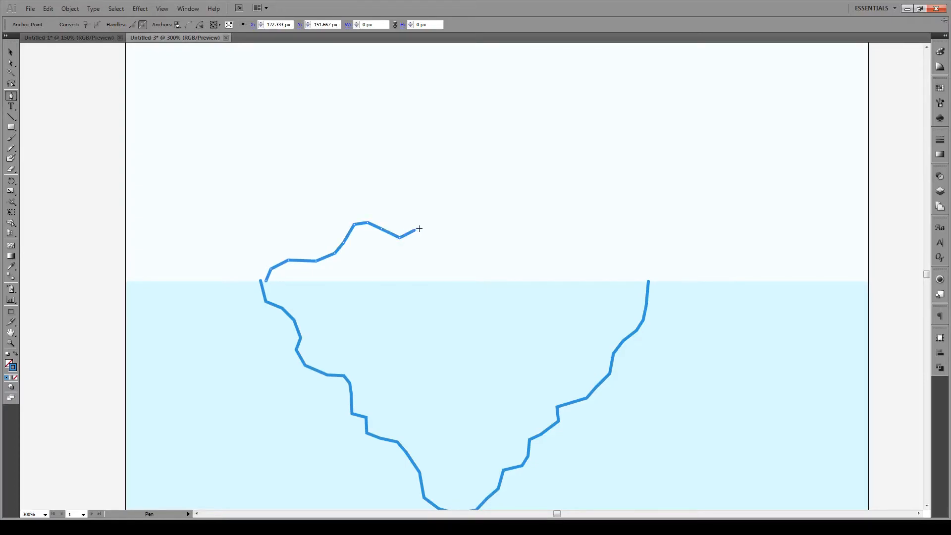
left_click(448, 192)
left_click(505, 213)
left_click(520, 210)
left_click(539, 214)
left_click(565, 235)
left_click(582, 229)
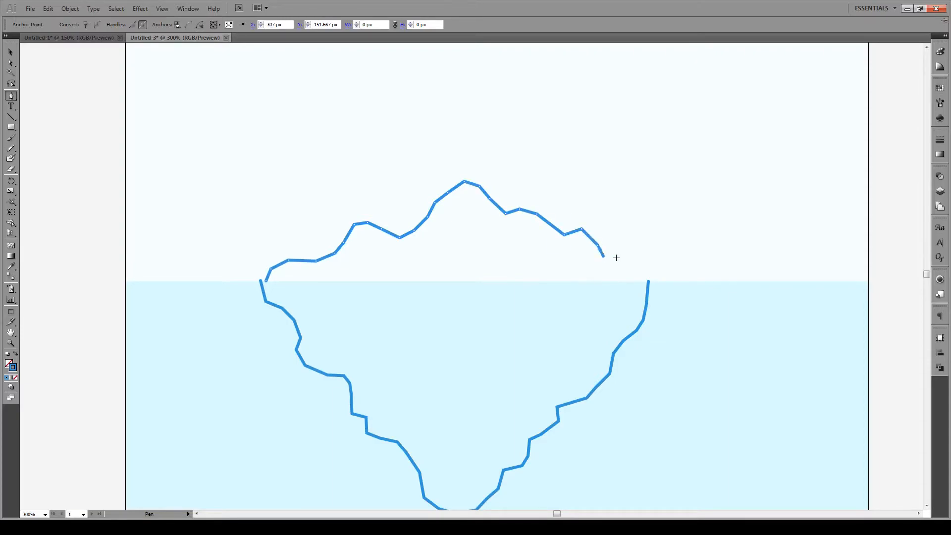
left_click(644, 264)
key("v")
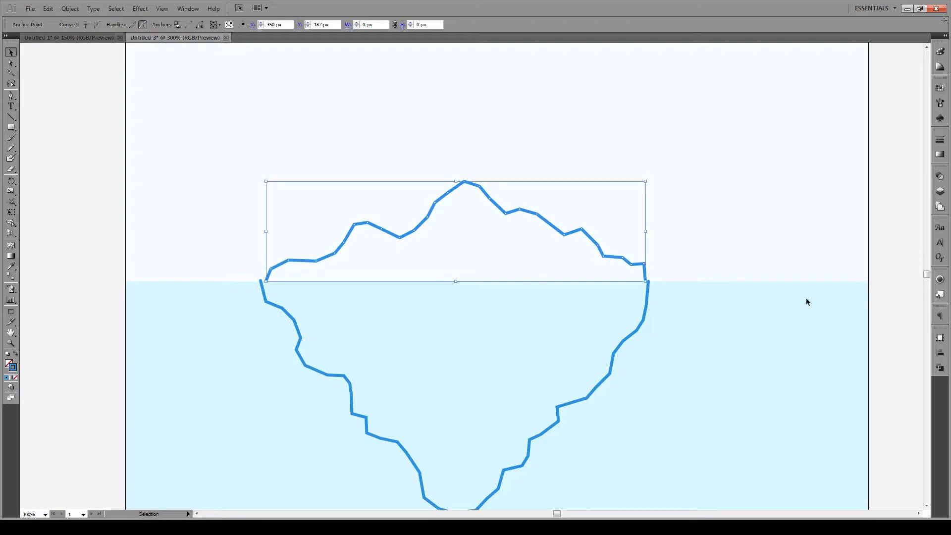
left_click(904, 262)
scroll(671, 277, "down", 2)
scroll(628, 305, "up", 1)
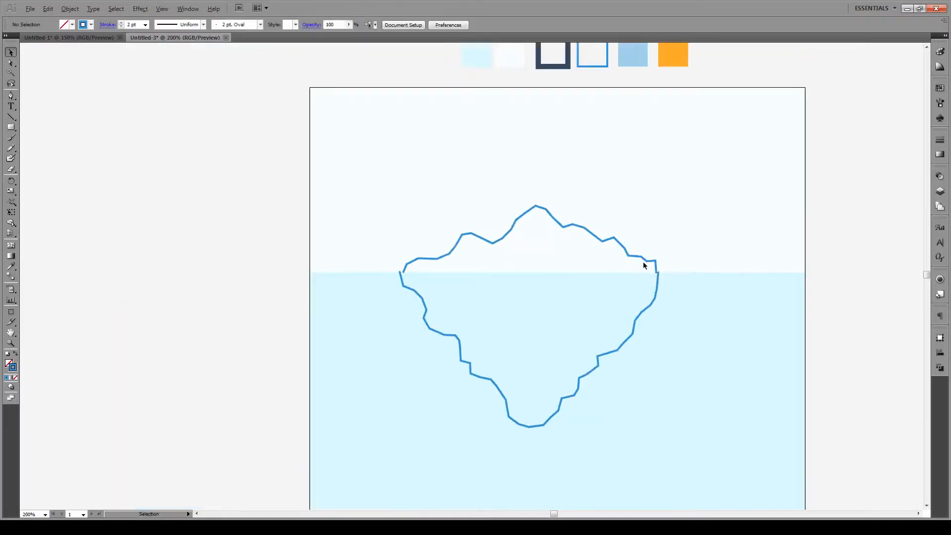
scroll(596, 266, "up", 2)
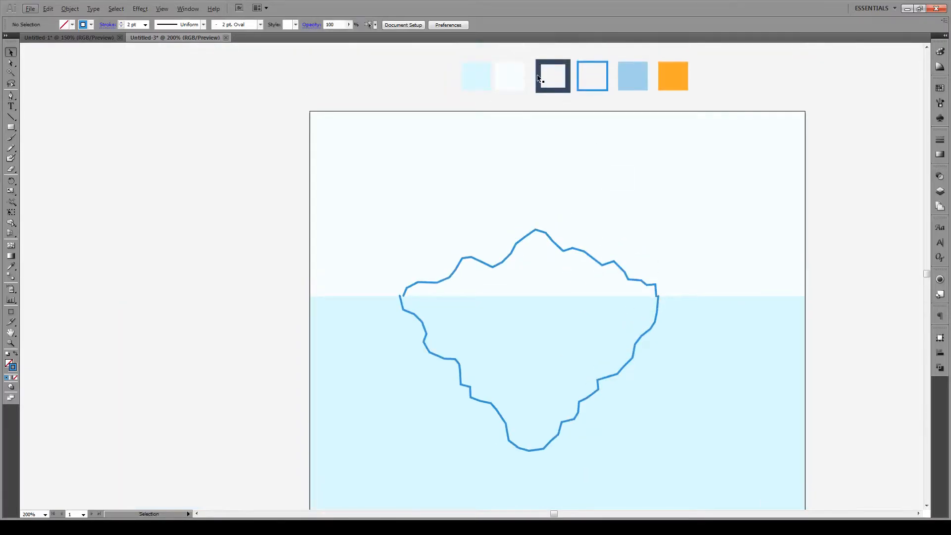
Step: Set the dark navy palette frame's stroke to 5 pt, keeping its stroke colour at #34495E
left_click(552, 91)
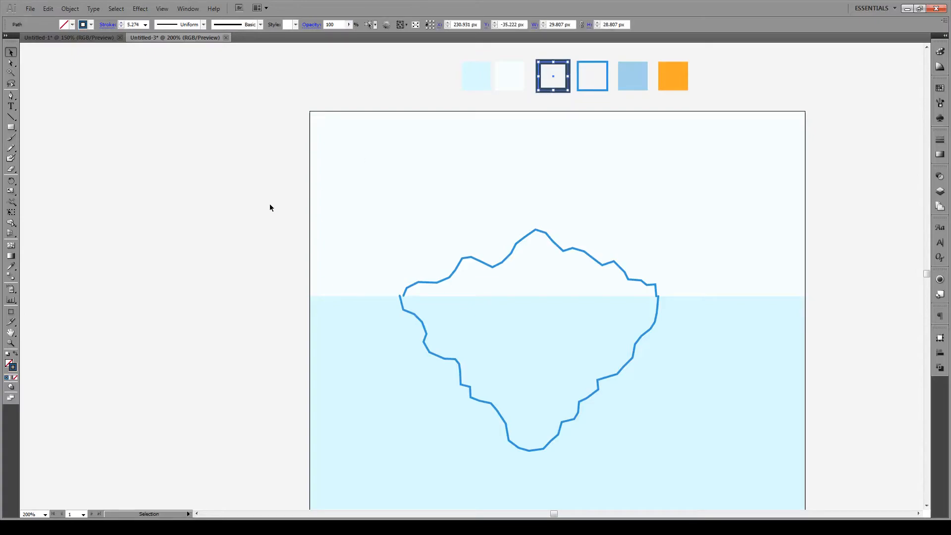
type("5")
key("Return")
double_click(16, 369)
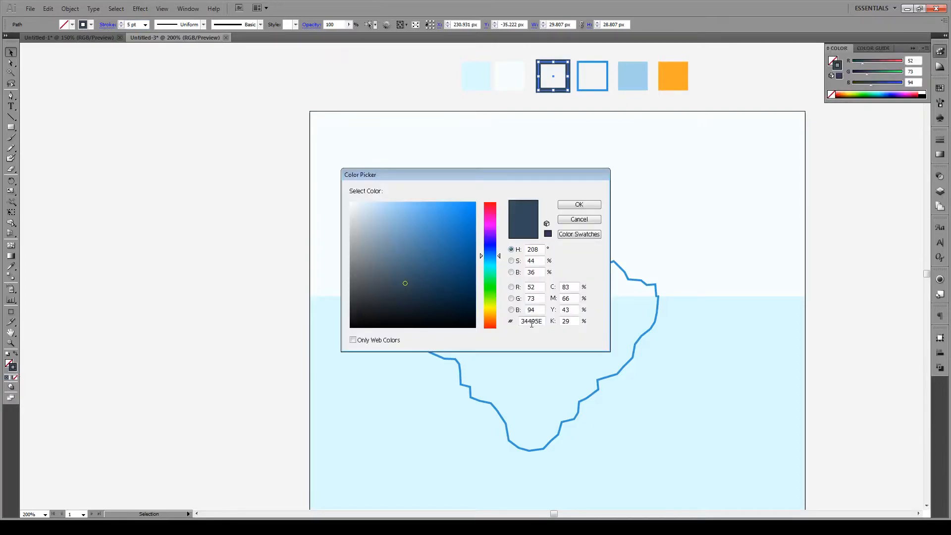
left_click(573, 205)
Step: Turn Smart Guides back on and draw dark navy horizontal line segments of varied lengths along the waterline across the iceberg
left_click(12, 118)
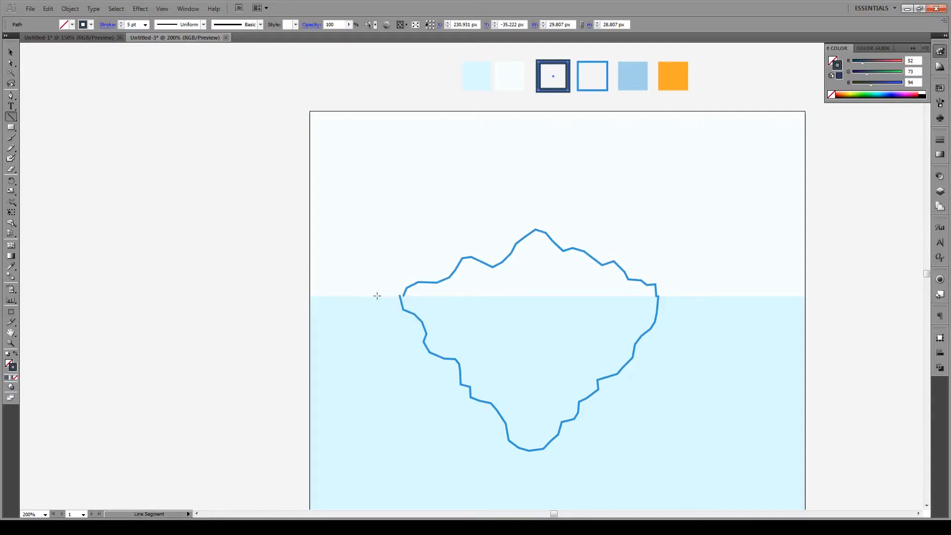
key("ctrl")
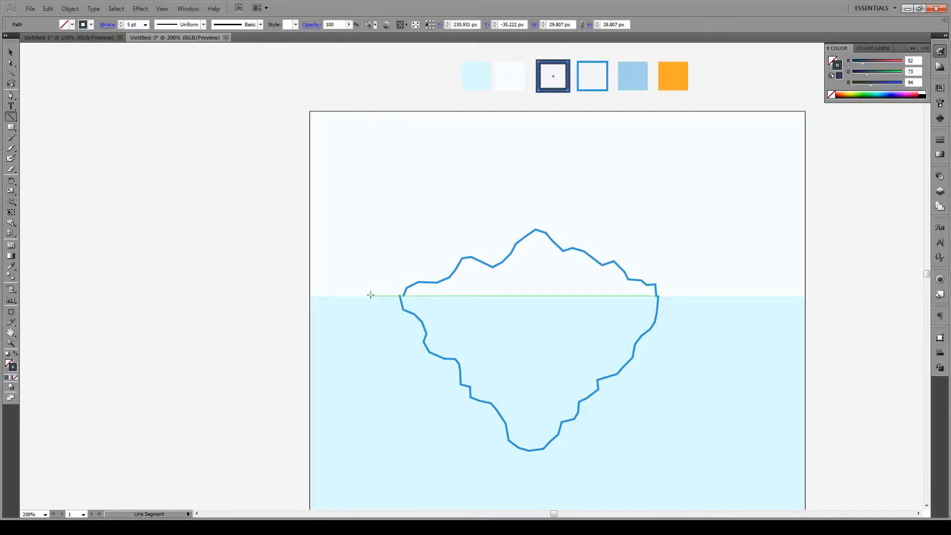
mouse_move(333, 294)
left_mouse_down()
mouse_move(694, 296)
mouse_move(637, 296)
left_mouse_up()
scroll(664, 296, "up", 4)
scroll(649, 296, "down", 2)
scroll(682, 298, "down", 2)
scroll(542, 308, "up", 2)
Step: Fill the waterline gaps with dashes about 11 px and 28 px wide, and add a short dash beyond the right end near X 411 px
left_click_drag(548, 307, 527, 306)
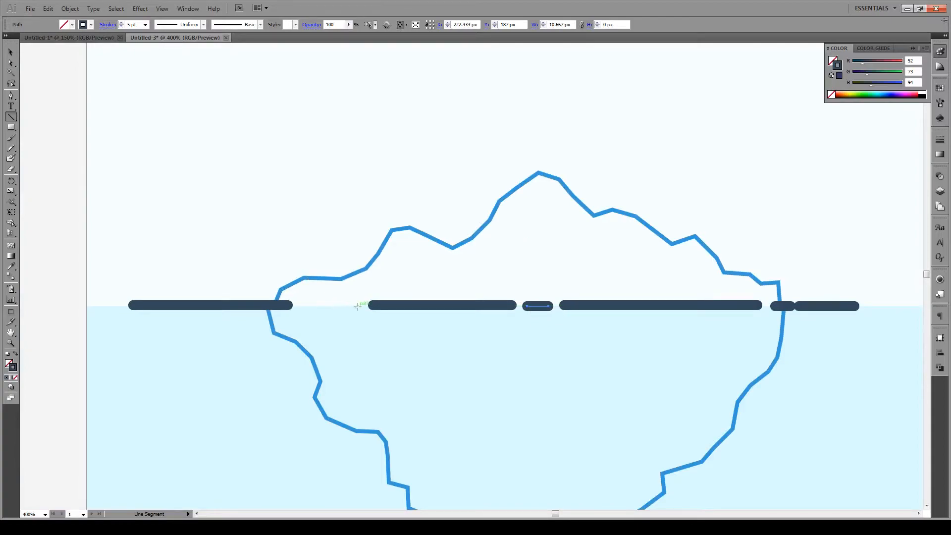
left_click_drag(360, 307, 304, 306)
scroll(305, 306, "down", 3)
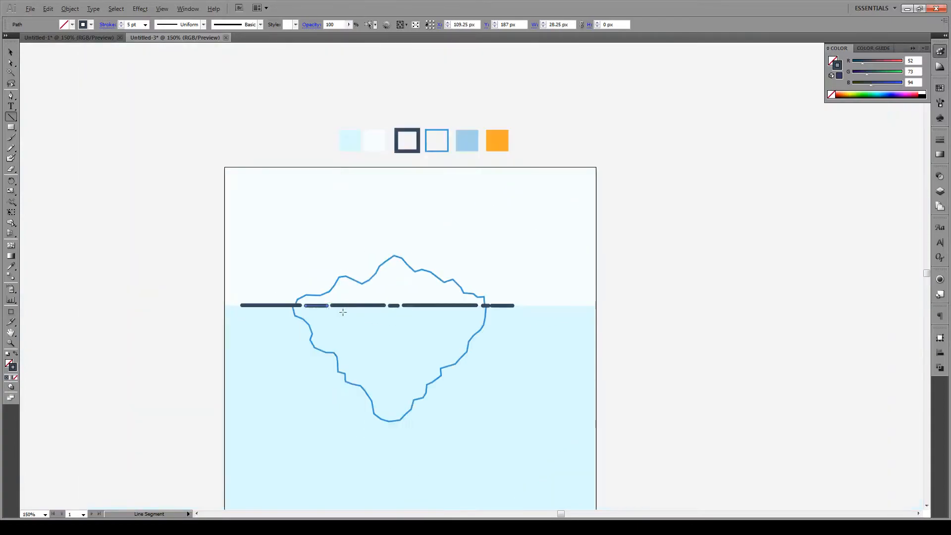
scroll(335, 307, "up", 1)
left_click_drag(538, 307, 529, 306)
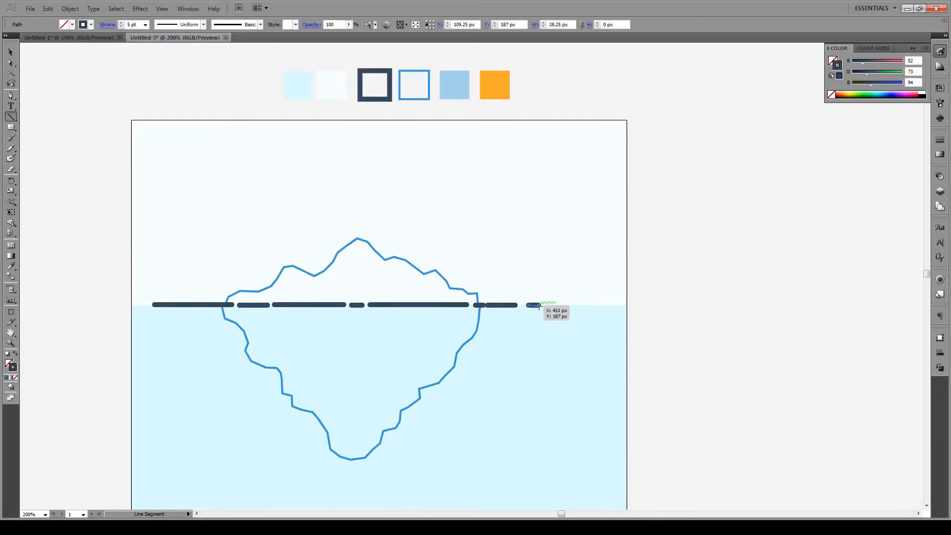
left_click(11, 52)
left_click(275, 235)
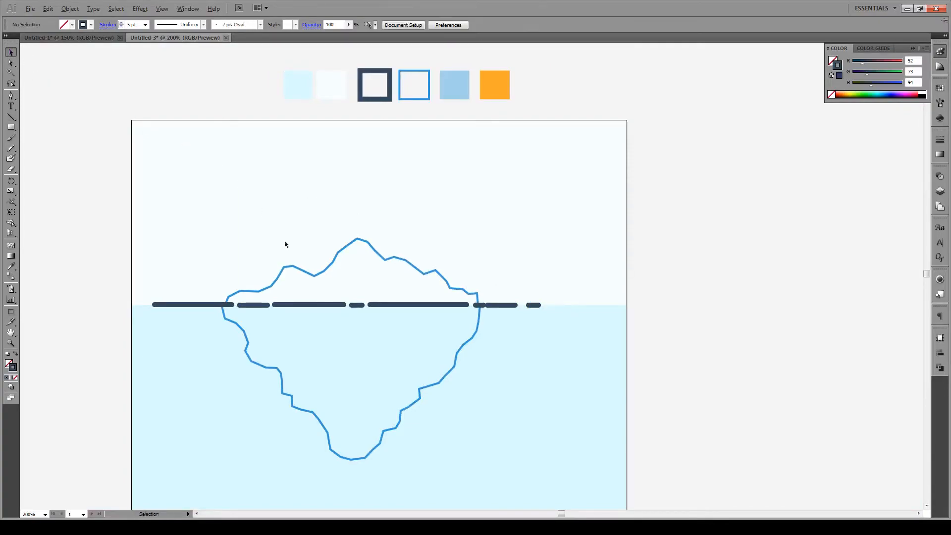
scroll(342, 262, "down", 1)
scroll(298, 293, "up", 1)
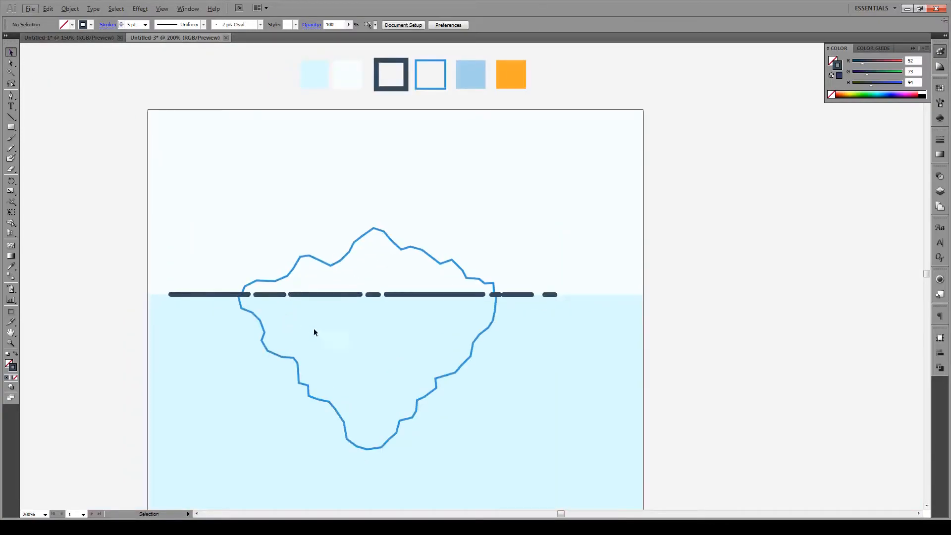
scroll(556, 346, "down", 1)
scroll(409, 355, "up", 1)
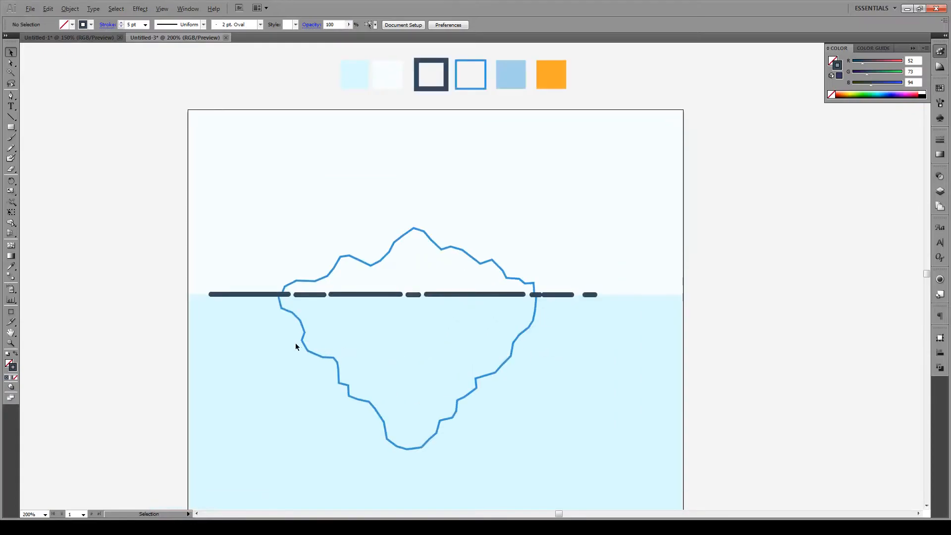
Step: Using the underwater outline's 2 pt blue stroke, draw a jagged Pen facet inside its left edge, from about X 149, Y 250 px to X 118, Y 225 px
scroll(295, 344, "up", 1)
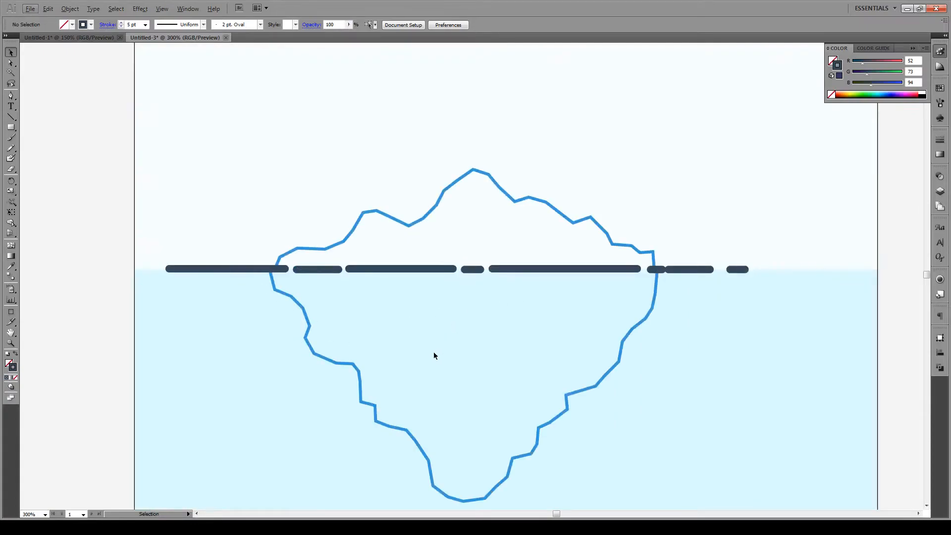
left_click(361, 381)
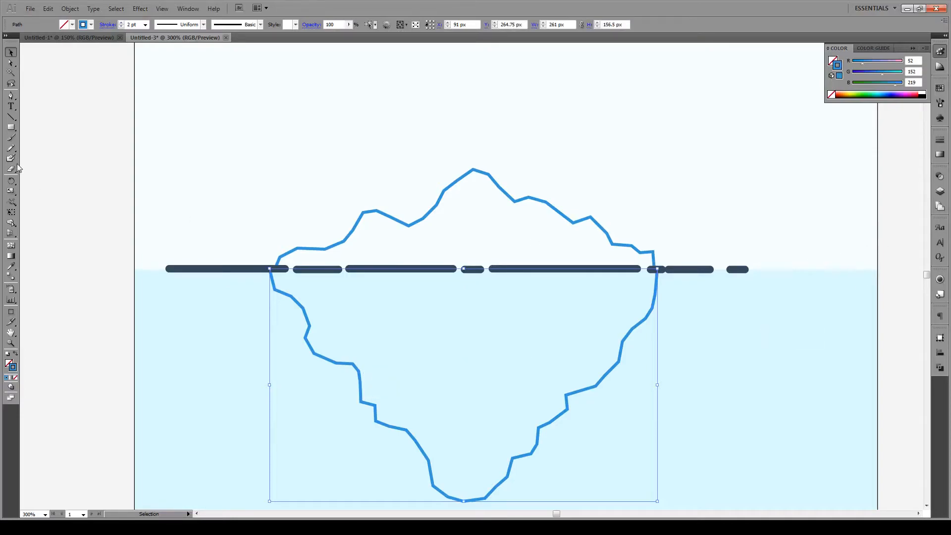
left_click(11, 96)
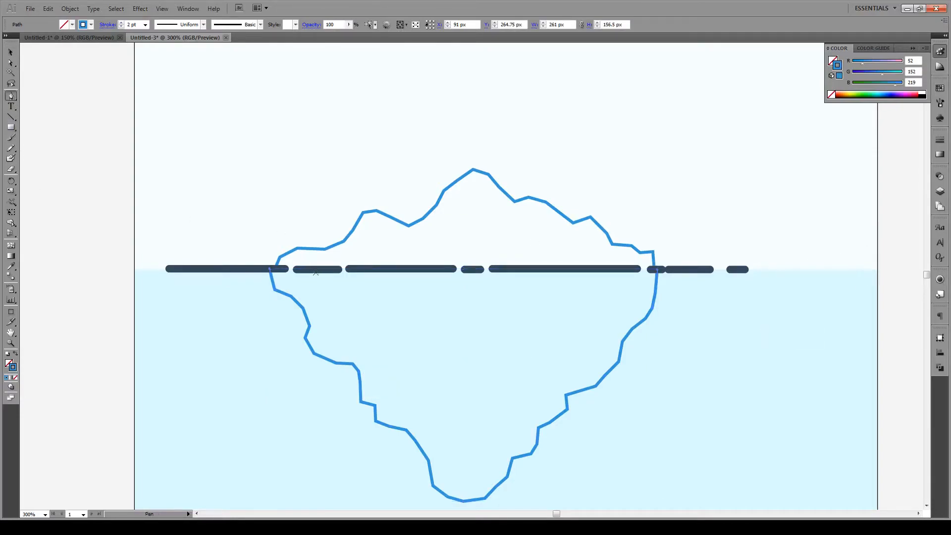
scroll(329, 331, "up", 1)
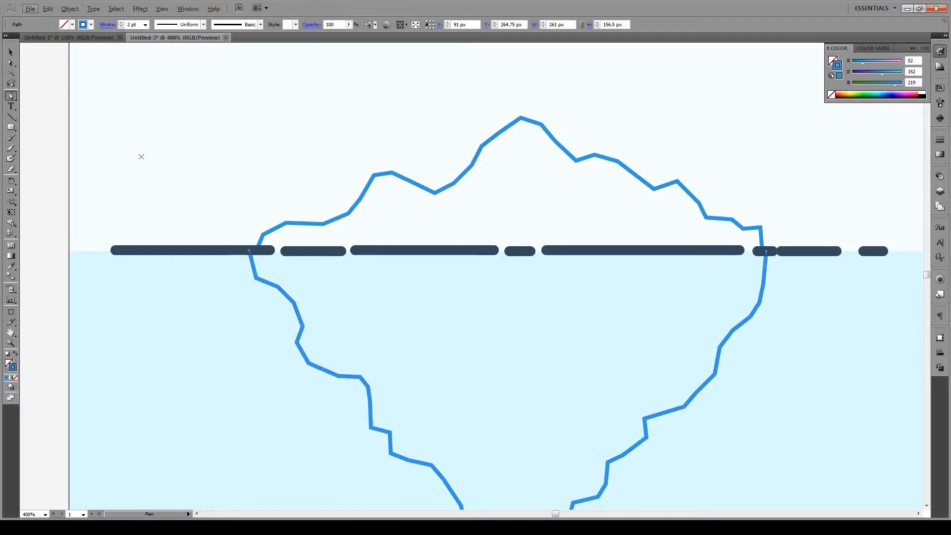
scroll(403, 388, "down", 2)
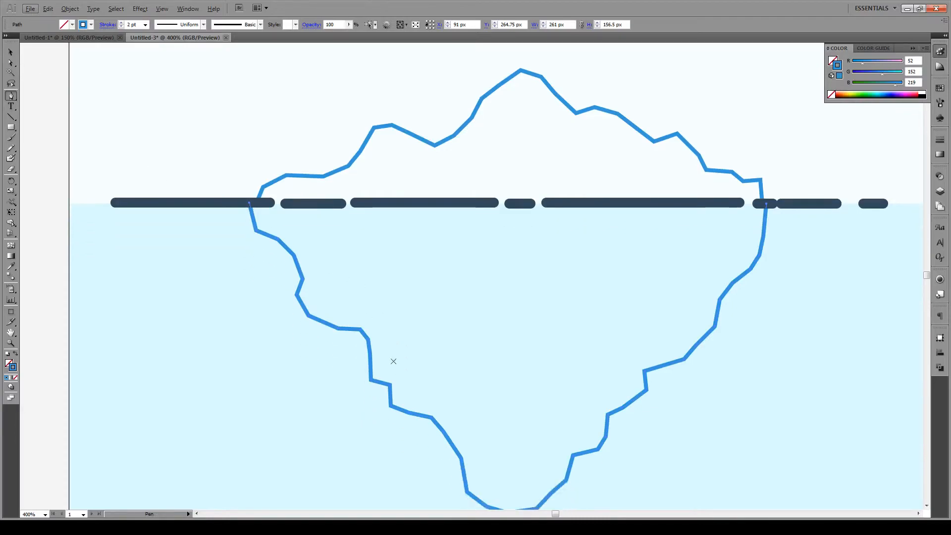
left_click(363, 328)
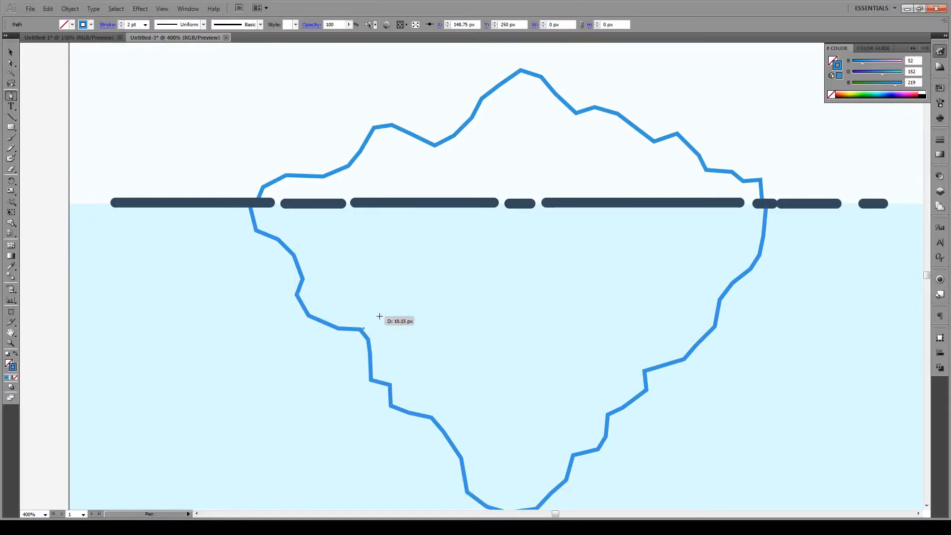
left_click(385, 314)
left_click(391, 298)
left_click(386, 282)
left_click(409, 258)
left_click(386, 251)
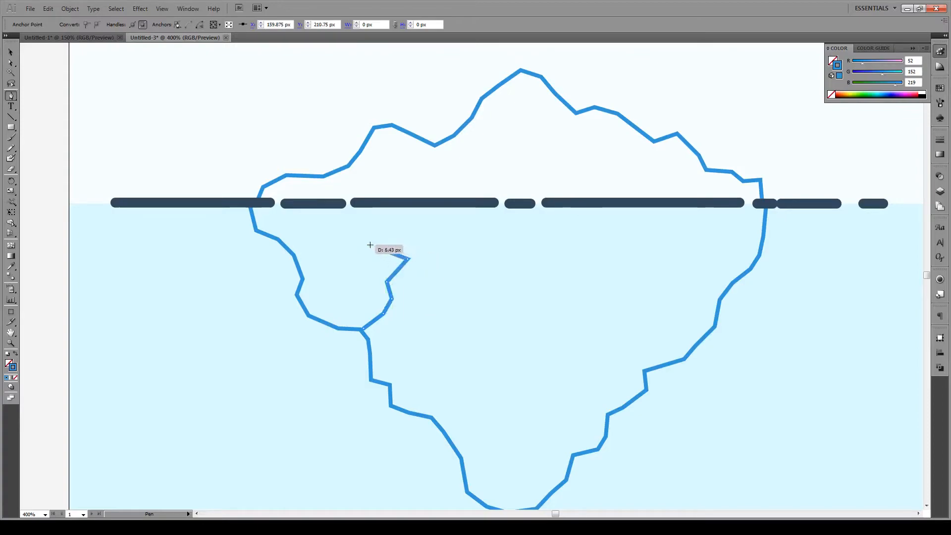
left_click(340, 250)
left_click(319, 273)
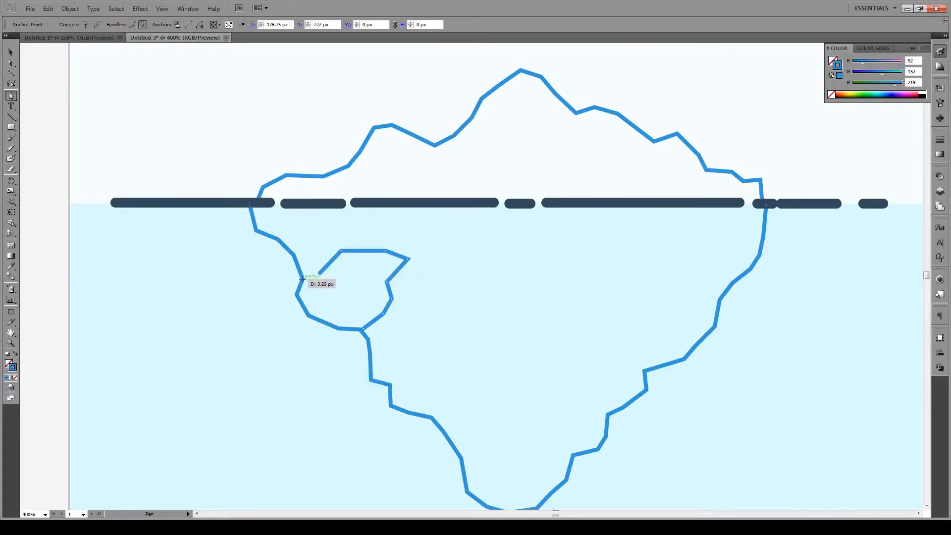
left_click(303, 279)
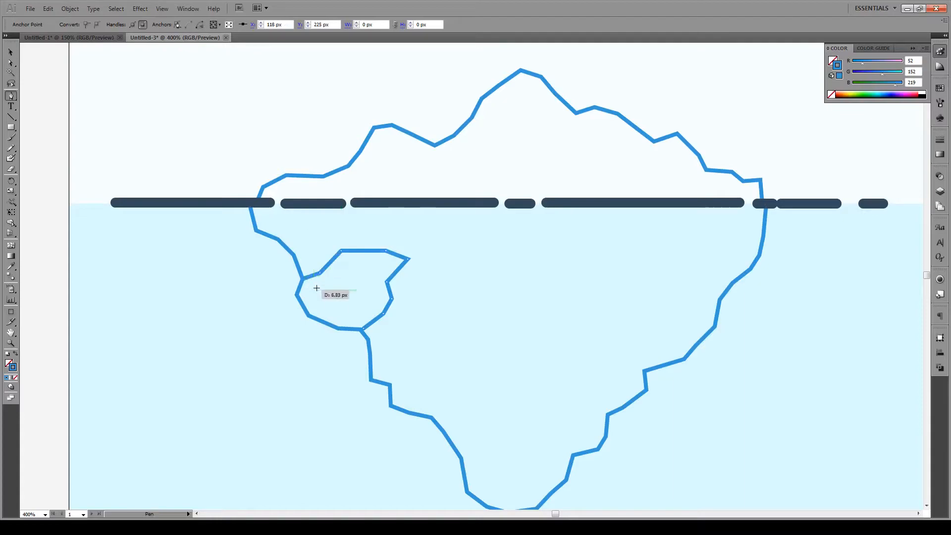
left_click(403, 341, "ctrl")
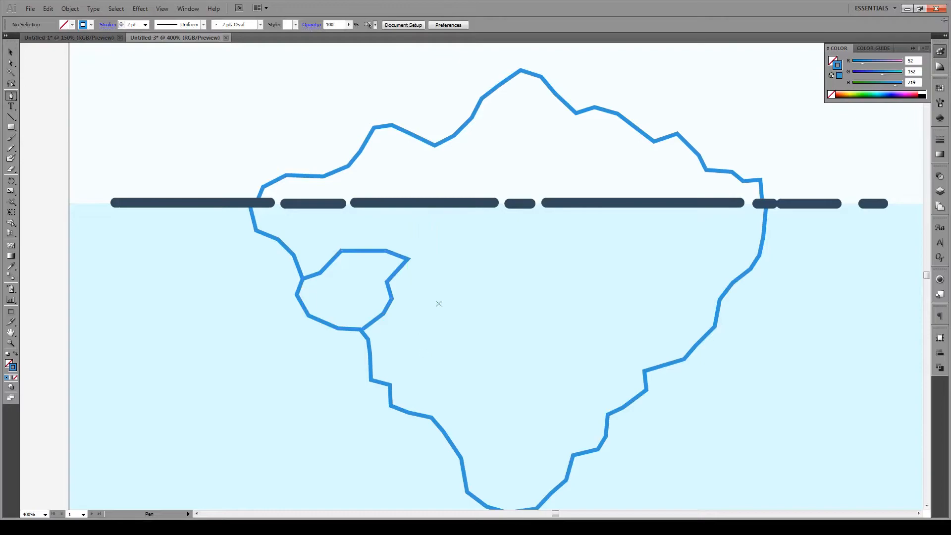
Step: Draw a second jagged Pen path from the first facet's upper-right tip, down to the corner on the iceberg's lower-left edge
left_click(406, 258)
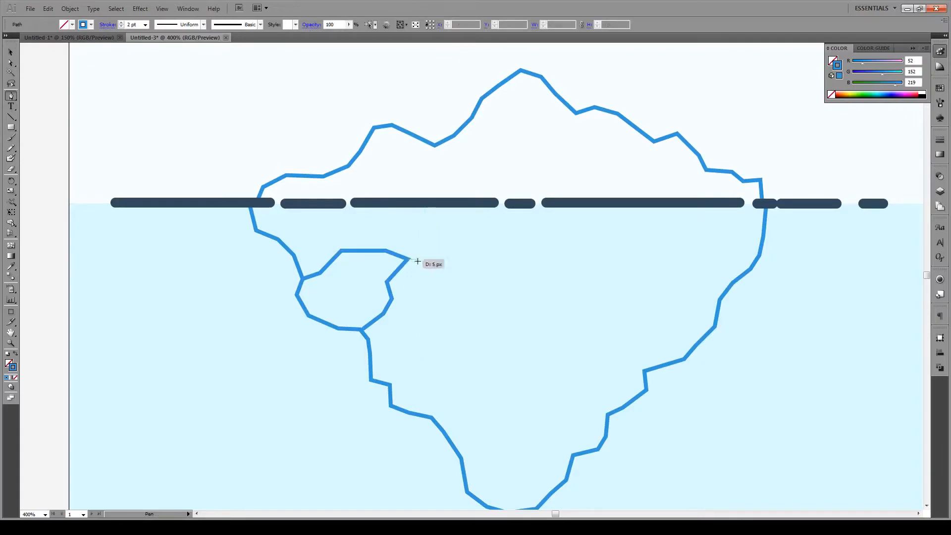
left_click(435, 267)
left_click(458, 289)
left_click(448, 326)
left_click(429, 358)
left_click(445, 380)
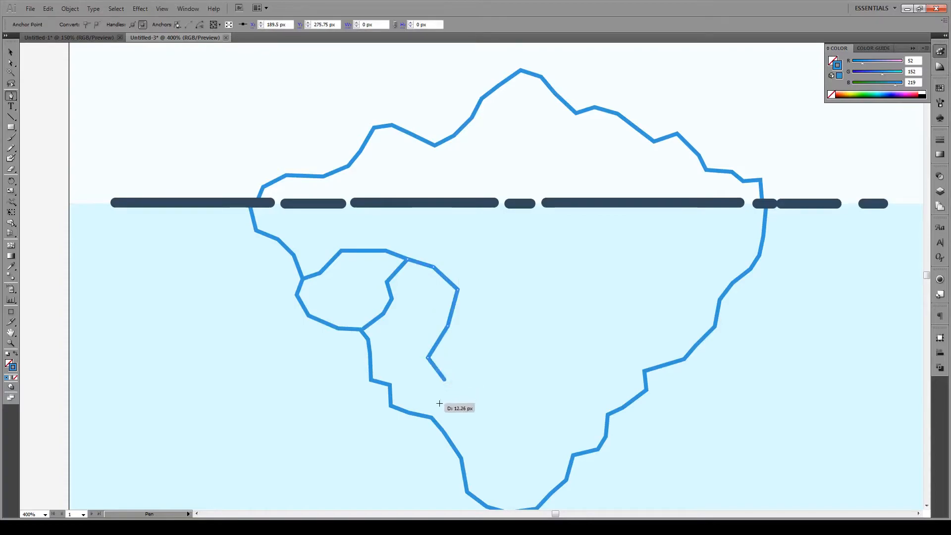
left_click(431, 419)
key("v")
left_click(484, 354)
key("p")
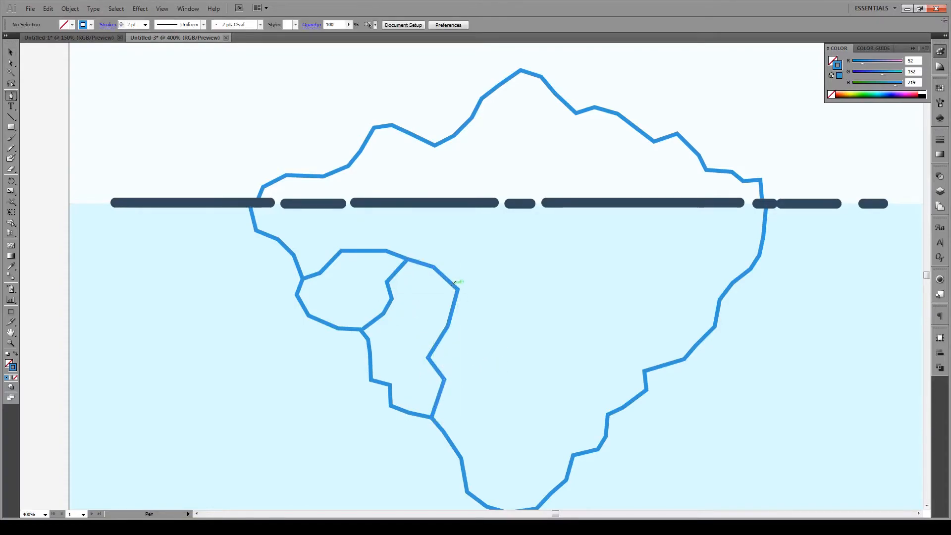
Step: Draw a small facet at the iceberg's bottom tip with the Pen tool, from the lower-right edge corner to about X 222 px, Y 343 px
scroll(480, 415, "down", 1)
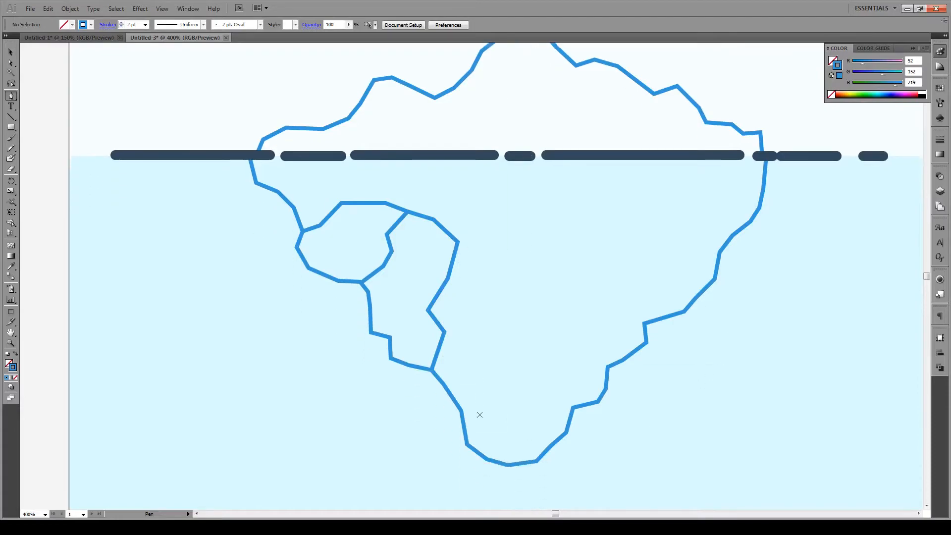
left_click(573, 408)
left_click(551, 390)
left_click(520, 382)
left_click(506, 409)
left_click(493, 433)
left_click(509, 449)
left_click(507, 465)
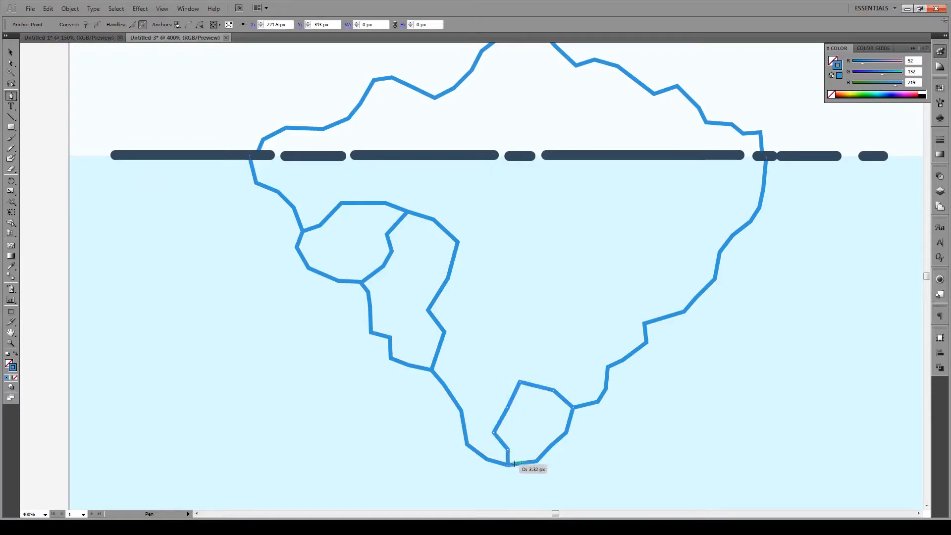
left_click(478, 373, "ctrl")
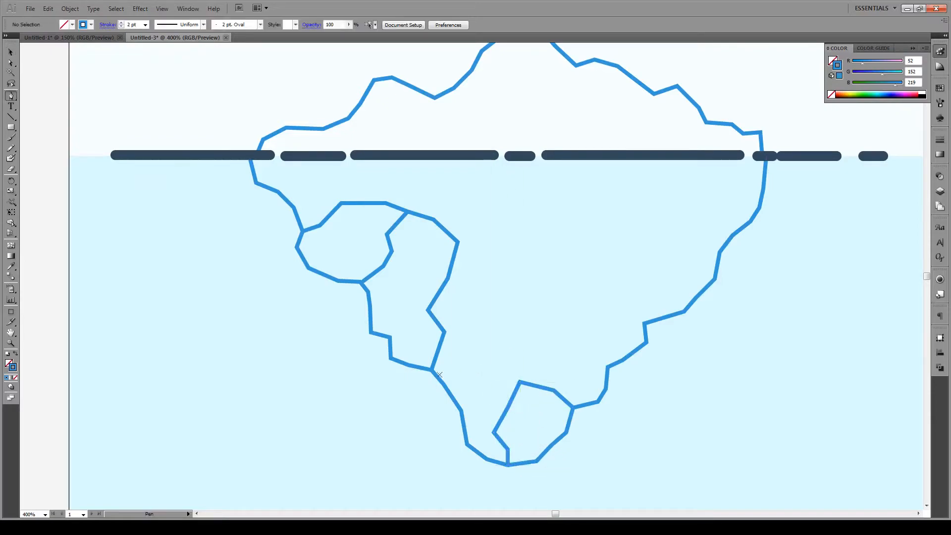
Step: Draw a jagged Pen path from the bottom facet's top corner up to the second facet's right side, at about X 194 px, Y 238 px
left_click(520, 382)
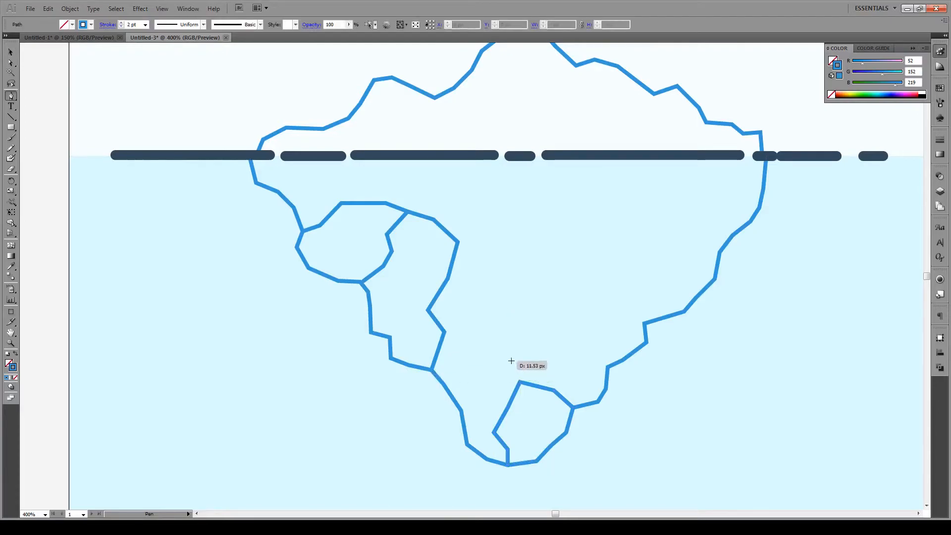
left_click(510, 361)
left_click(487, 340)
left_click(473, 316)
left_click(495, 296)
left_click(484, 276)
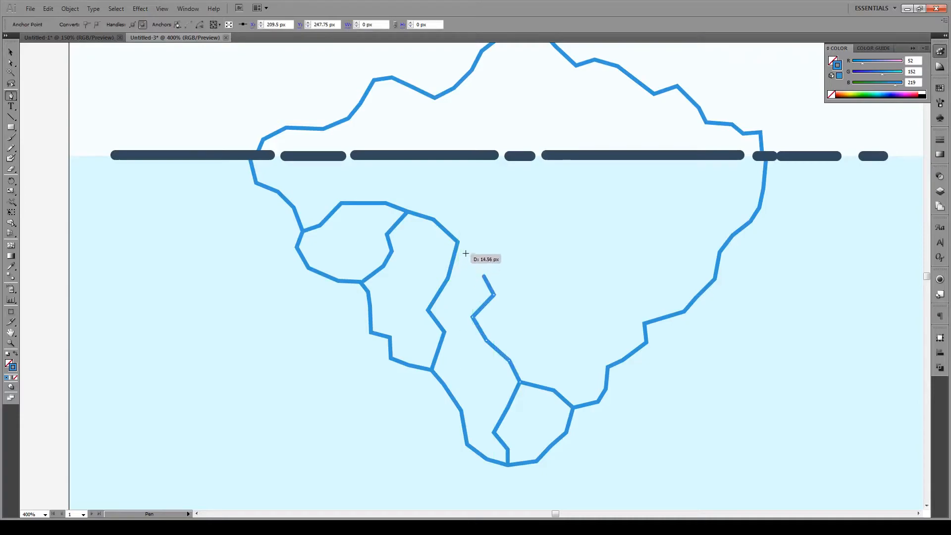
left_click(454, 258)
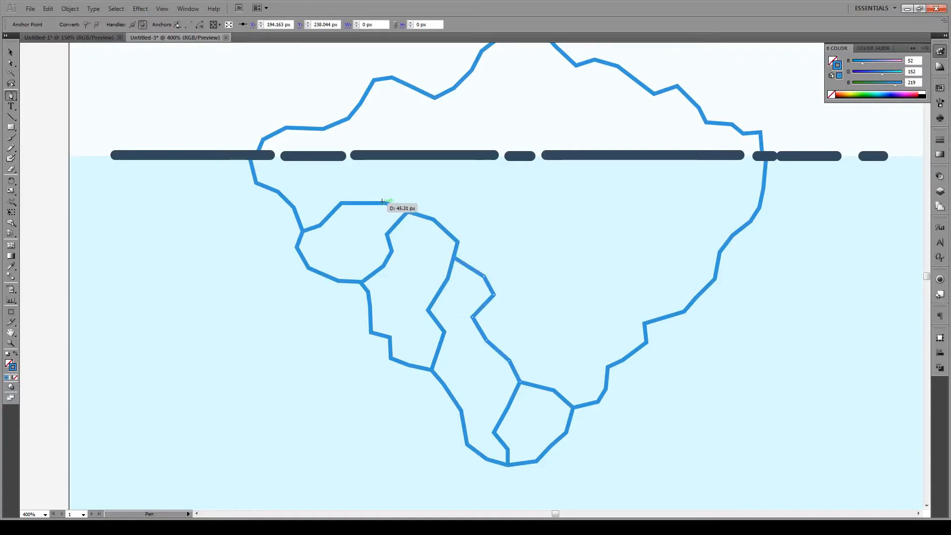
key("v")
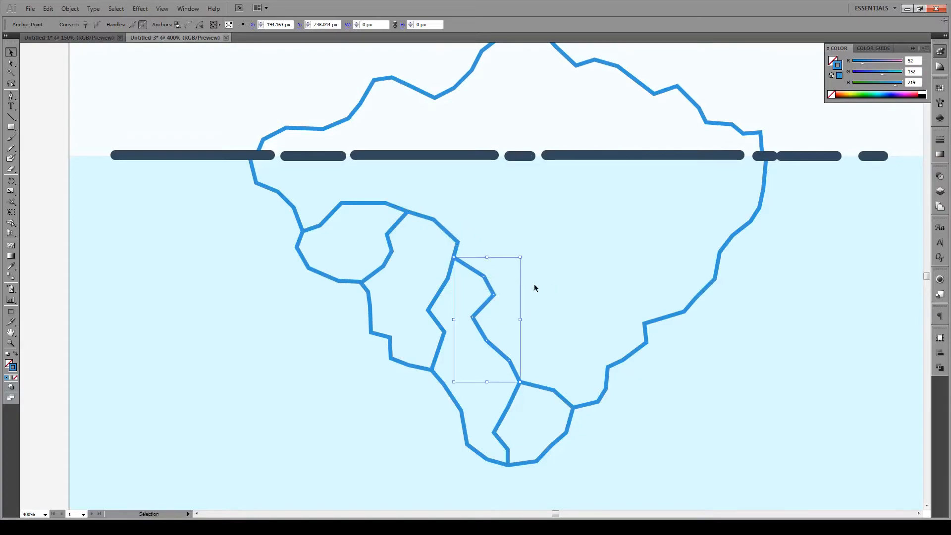
left_click(534, 286)
key("p")
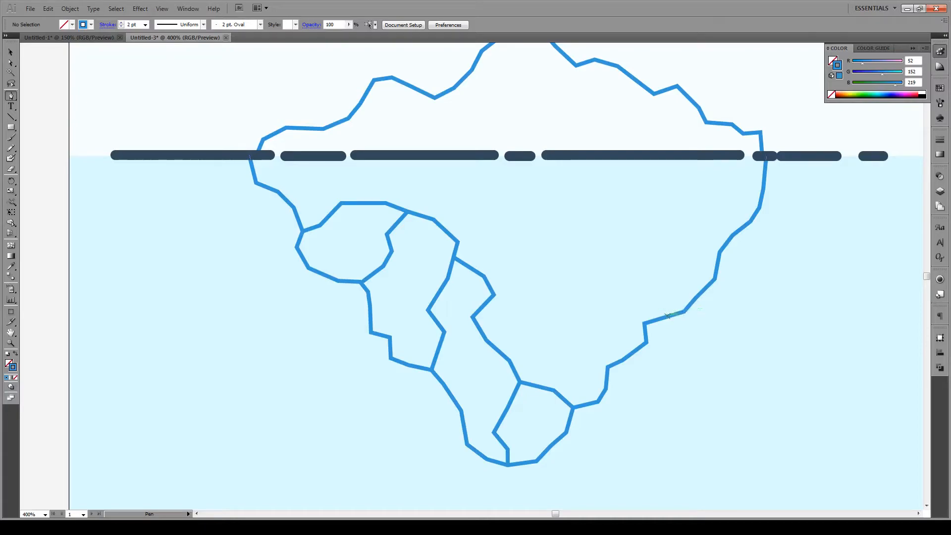
Step: Draw a Pen facet from the notch on the iceberg's lower-right edge, leftward and down to the bottom facet's upper edge
left_click_drag(643, 320, 641, 324)
left_click(626, 325)
left_click(577, 330)
left_click_drag(560, 343, 560, 346)
left_click(560, 369)
left_click(554, 391)
left_click(557, 299, "ctrl")
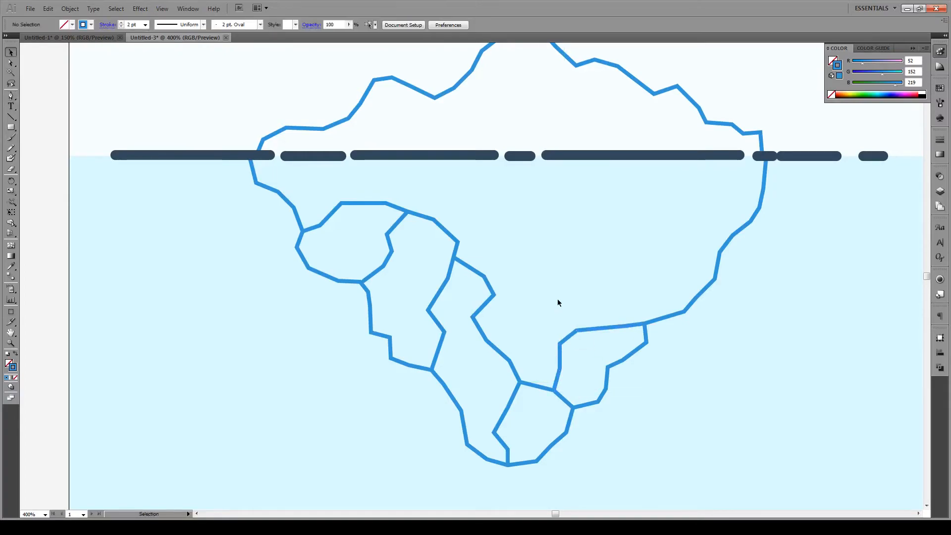
Step: Draw a central peaked Pen path from the second facet's upper-right corner, rising near the waterline and descending to the lower-right facet's top-left corner
left_click_drag(459, 242, 478, 224)
left_click(482, 222)
left_click(500, 193)
left_click(527, 171)
left_click(561, 200)
left_click(573, 237)
left_click(554, 257)
left_click(554, 295)
left_click(576, 331)
left_click(601, 274, "ctrl")
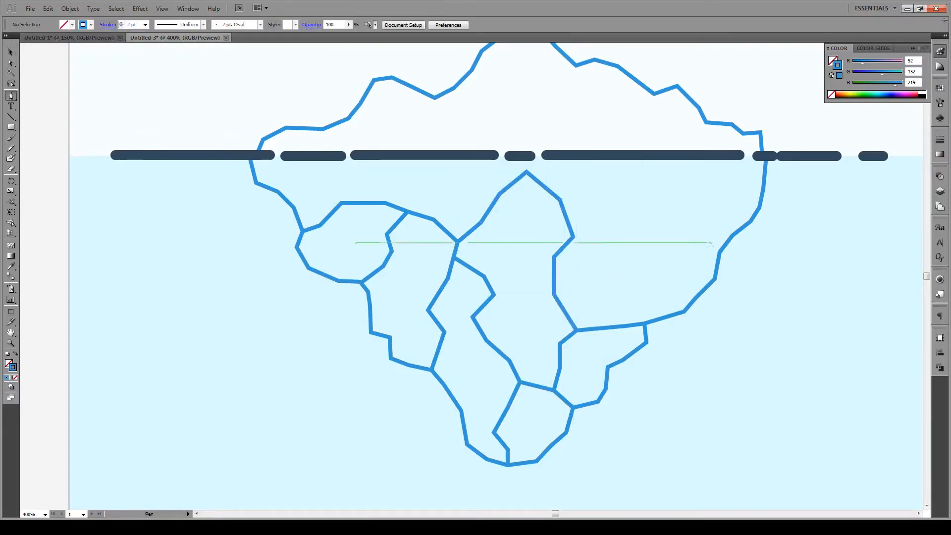
Step: Draw a jagged Pen path from the iceberg's right edge to the notch in the central facet's right side, undoing the extra point beyond it
left_click(715, 279)
left_click(654, 242)
left_click(618, 272)
left_click(572, 268)
left_click(554, 257)
left_click(609, 236)
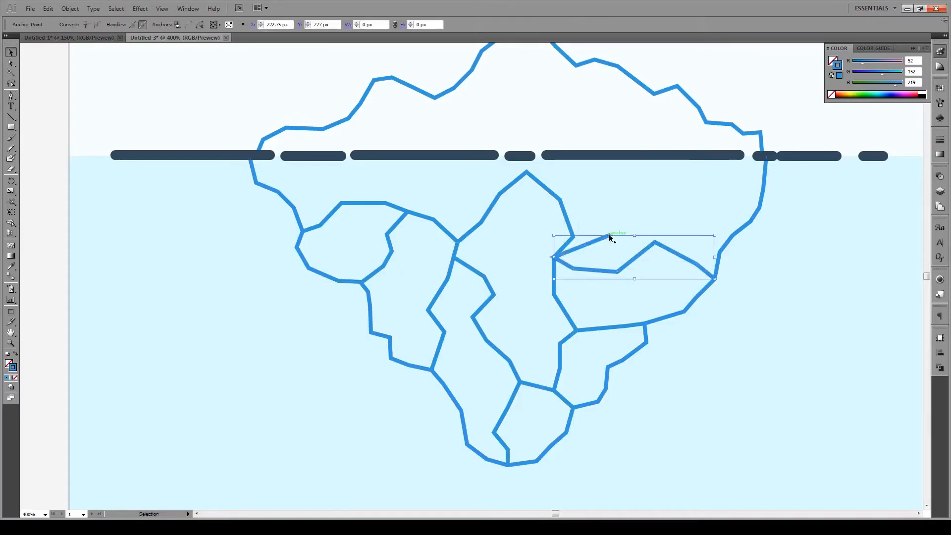
key("ctrl+z")
left_click(617, 215)
key("p")
scroll(621, 233, "up", 2)
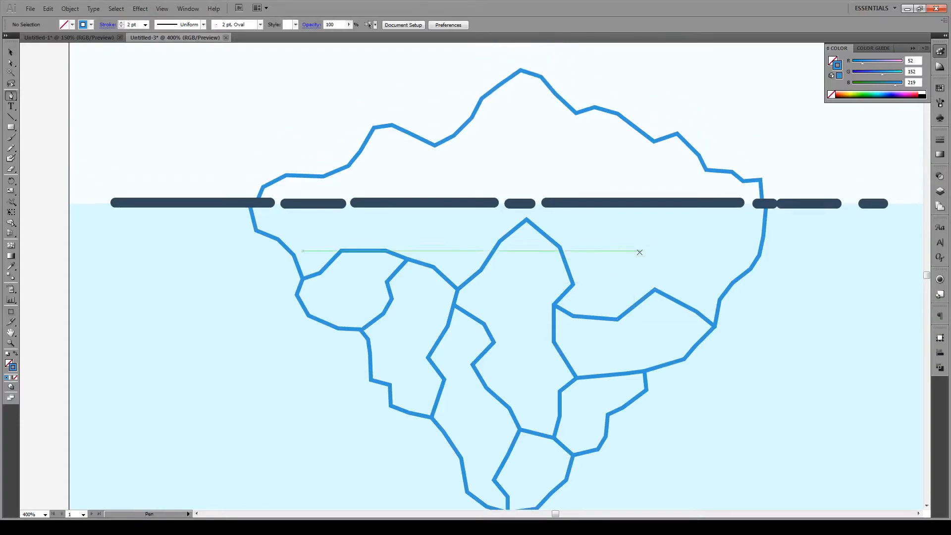
Step: Draw a zigzag Pen path from the right facet's peak up to just below the waterline, ending at about X 304 px, Y 192.5 px
left_click(656, 290)
left_click(647, 258)
left_click(684, 241)
left_click(672, 216)
key("v")
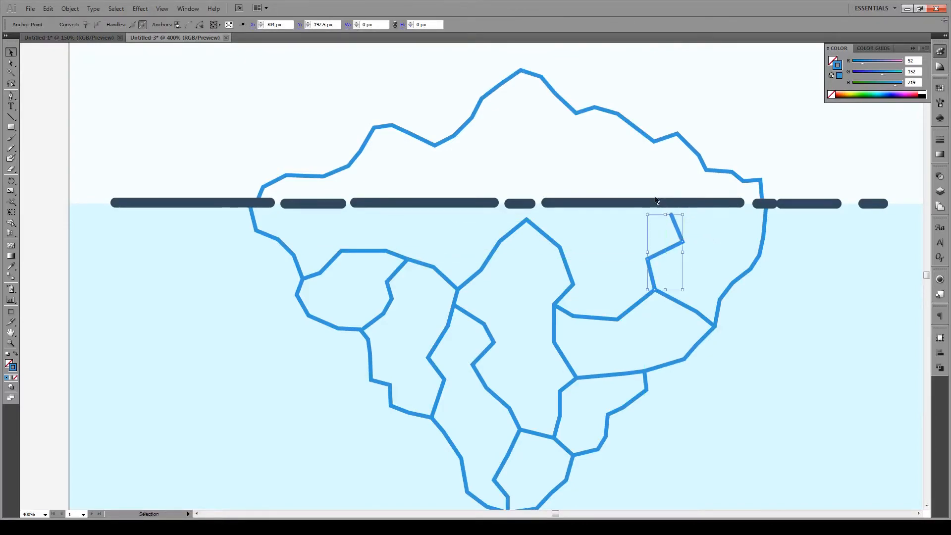
left_click(602, 153)
Step: Draw a peaked Pen path from the central facet's upper-right corner to the first bend of the zigzag path beside it
key("p")
left_click(560, 246)
left_click(590, 225)
left_click(611, 232)
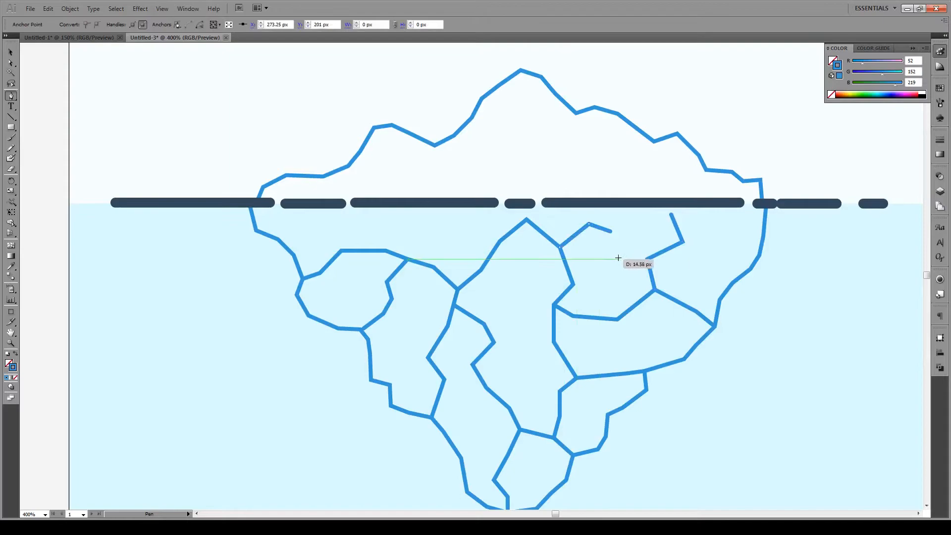
left_click(647, 258)
left_click(691, 266, "ctrl")
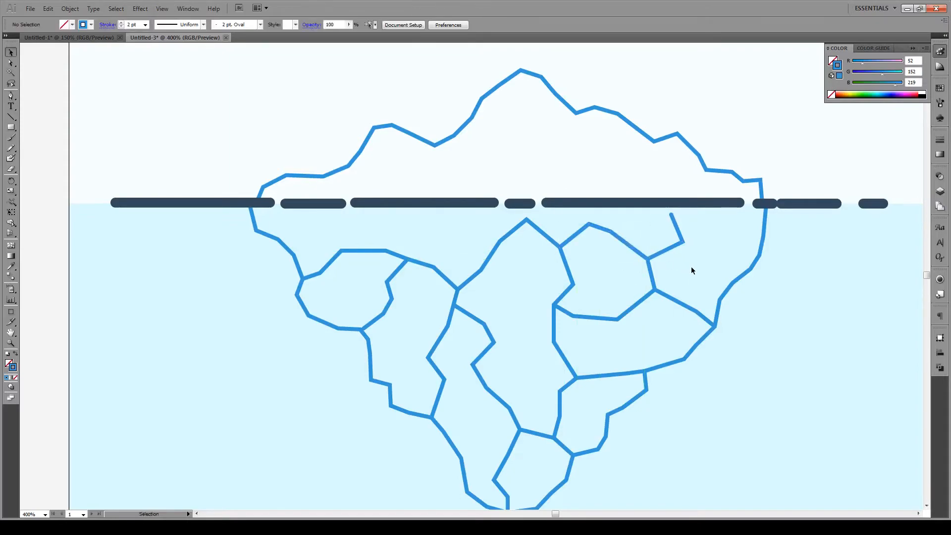
Step: Draw a jagged Pen path from the iceberg's right edge below the waterline, leftward to the zigzag path's outer bend
left_click(764, 220)
left_click(743, 229)
left_click(728, 259)
left_click(711, 242)
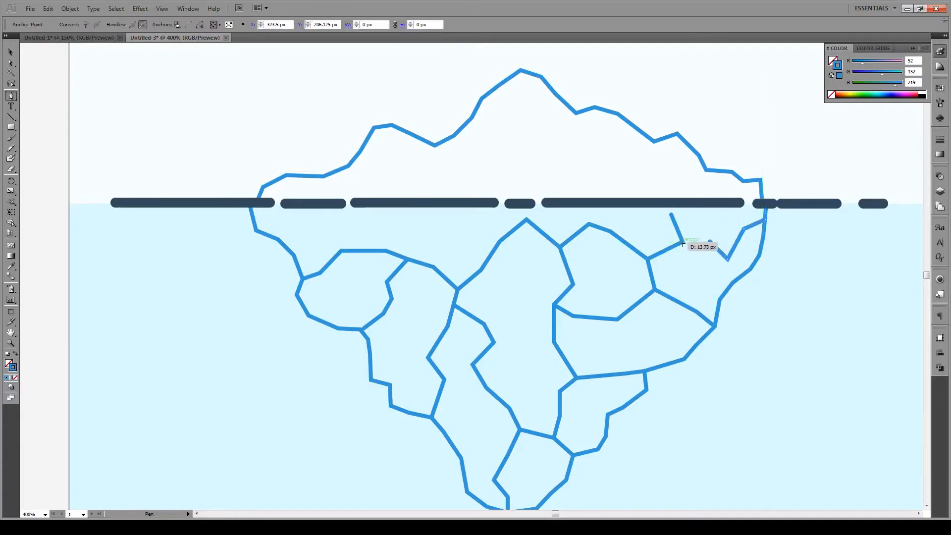
left_click(684, 243)
left_click(743, 314, "ctrl")
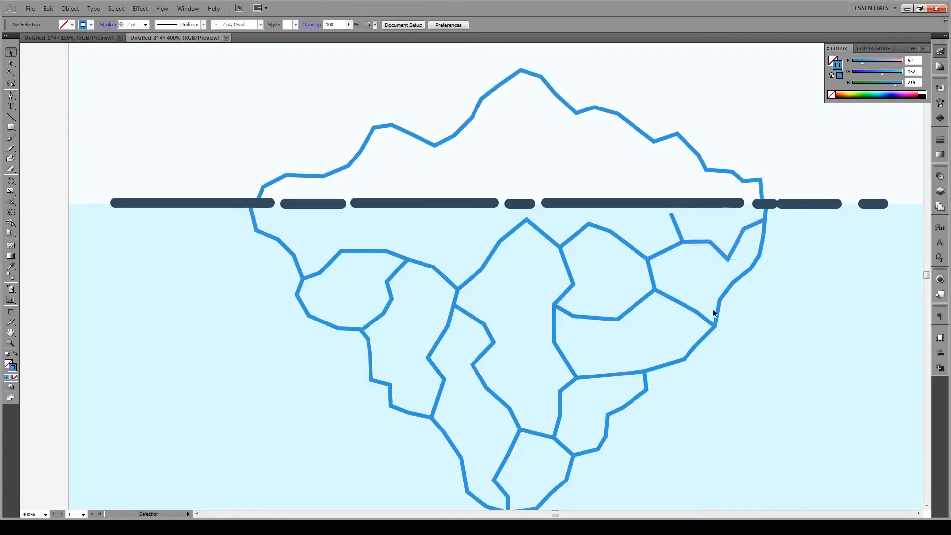
Step: Draw an arched Pen path from the iceberg's left edge below the waterline to the left facet's flat upper edge
key("p")
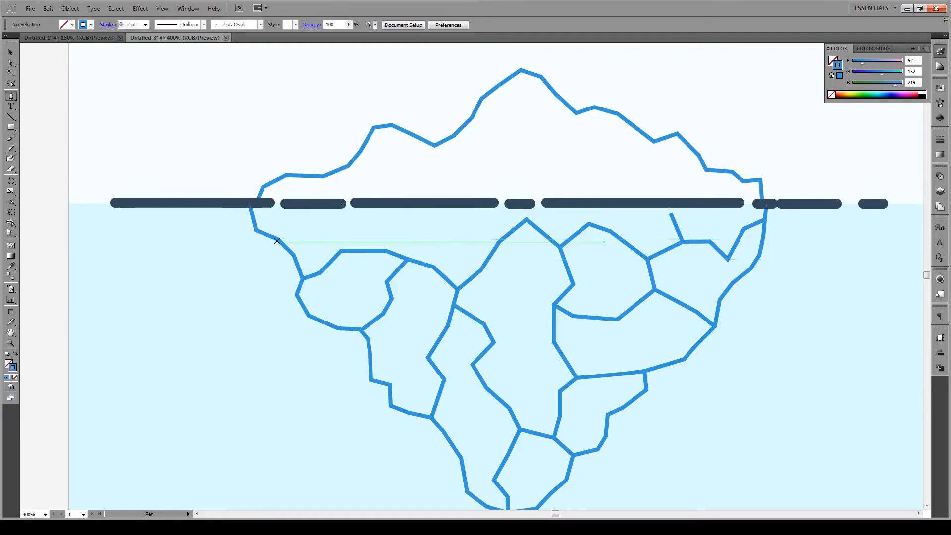
left_click(277, 238)
left_click(293, 224)
left_click(332, 220)
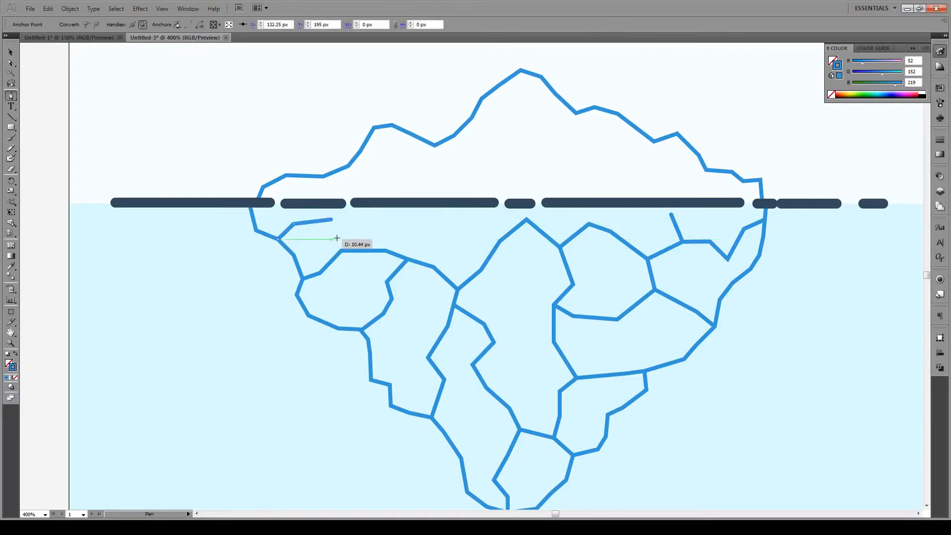
left_click(375, 231)
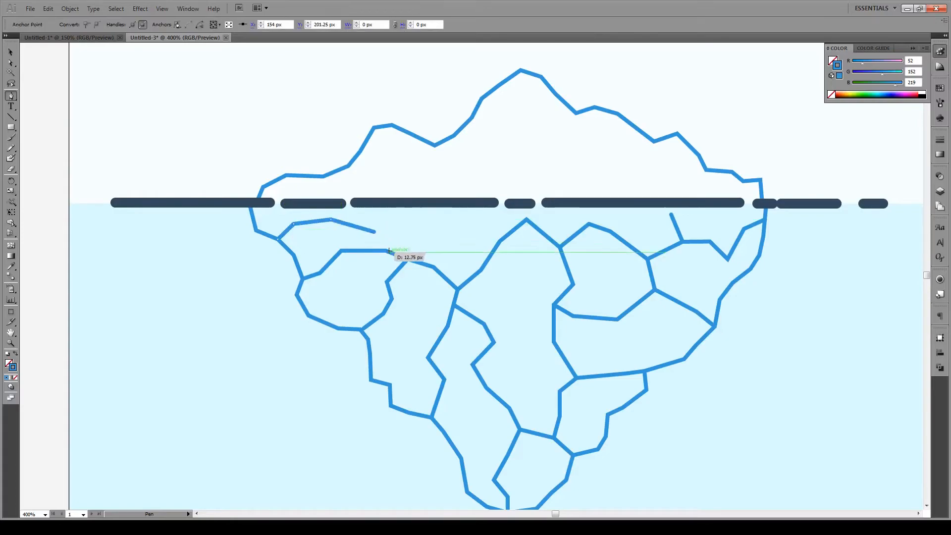
left_click(379, 250)
key("v")
left_click(412, 242)
Step: Draw a short Pen path from the left facet's upper-right junction up toward the waterline, ending at about X 184 px, Y 196.5 px
key("p")
left_click(407, 258)
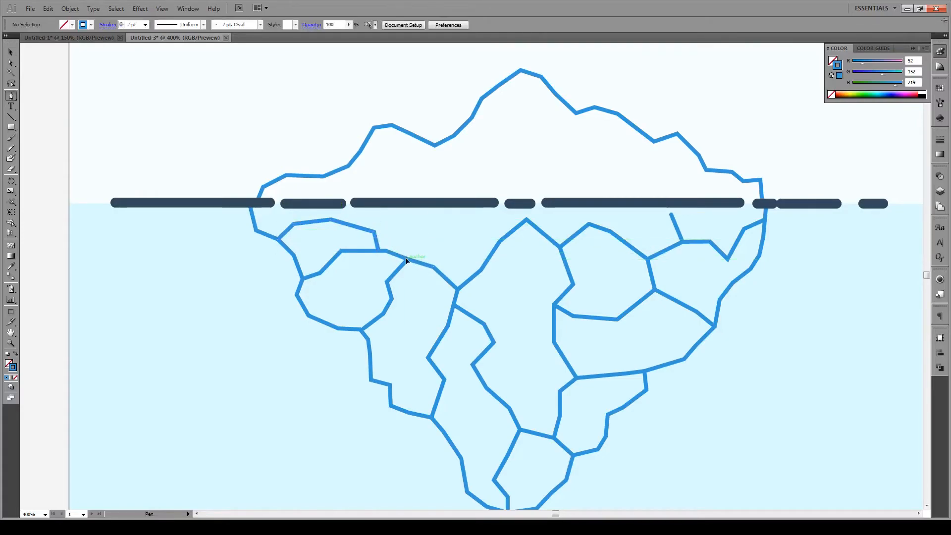
left_click(425, 240)
left_click(433, 225)
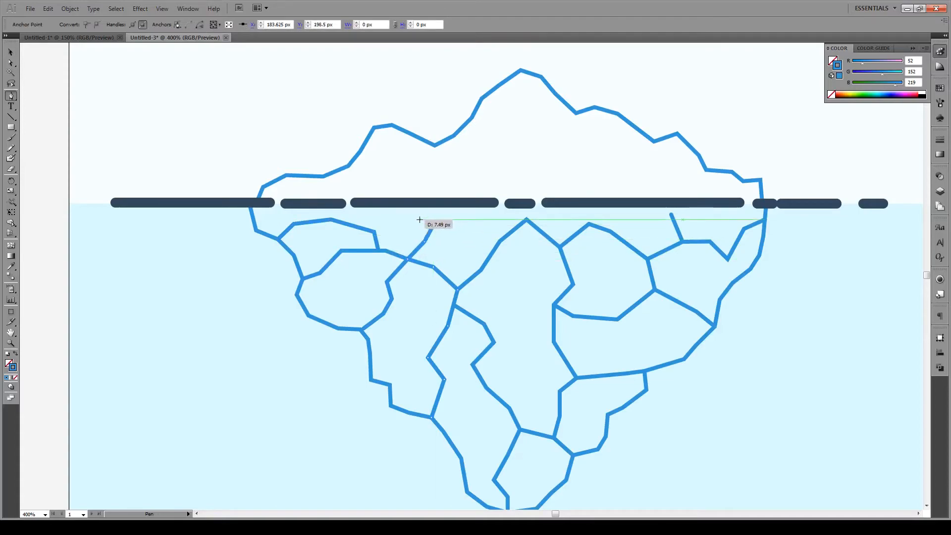
left_click(474, 237, "ctrl")
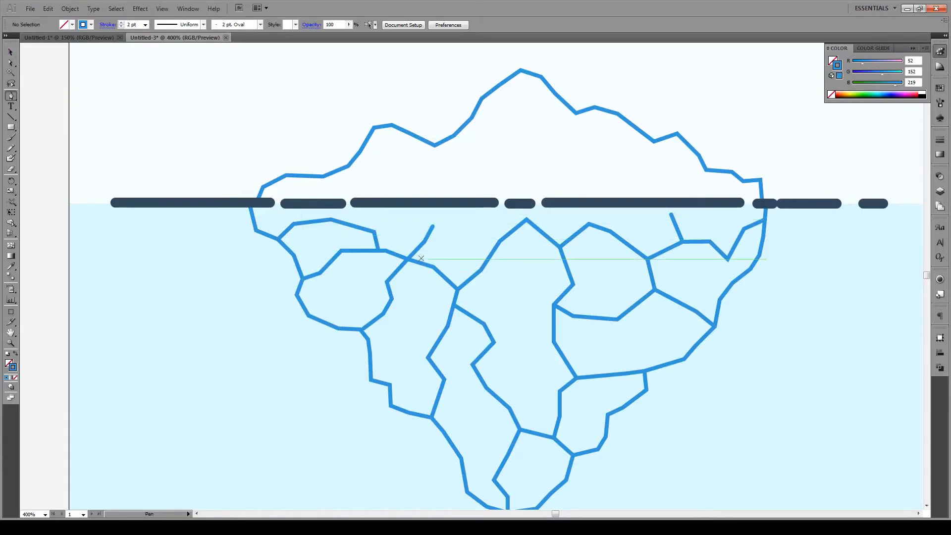
Step: Draw a bent Pen path from the central peak's left slope up toward the waterline, ending at about X 204.5 px, Y 195 px
left_click(486, 258)
left_click(471, 245)
left_click(474, 218)
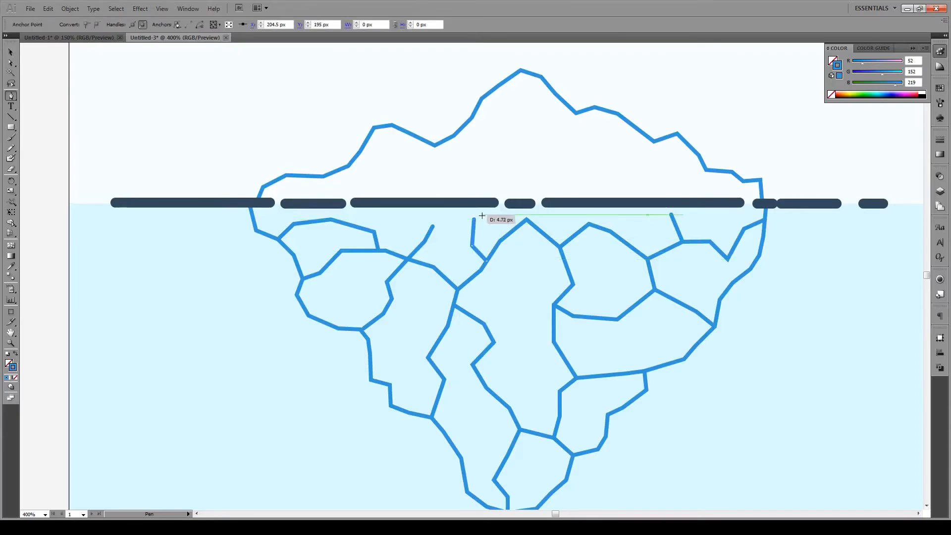
key("v")
left_click(846, 387)
Step: Draw a Pen ridge from the notch left of the iceberg's summit, descending rightward to just above the waterline
scroll(490, 304, "down", 4)
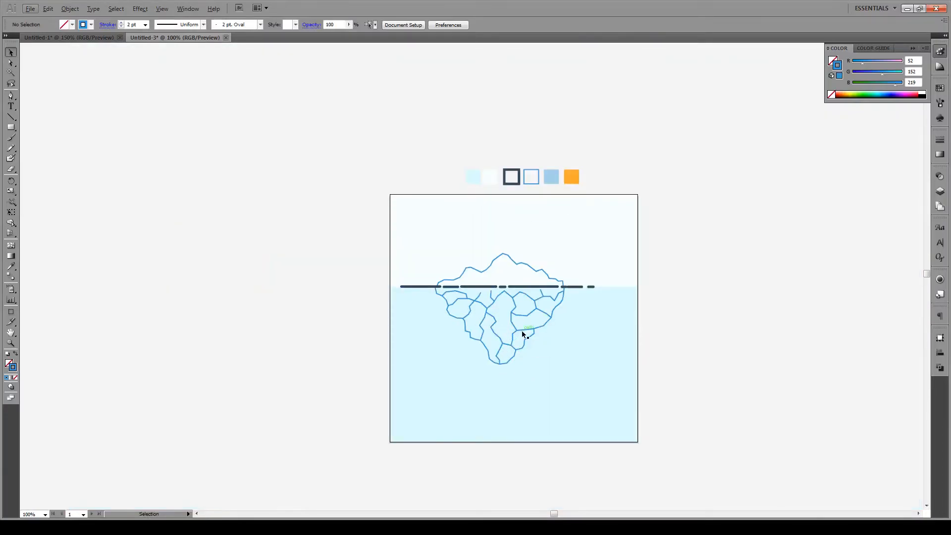
scroll(510, 315, "up", 4)
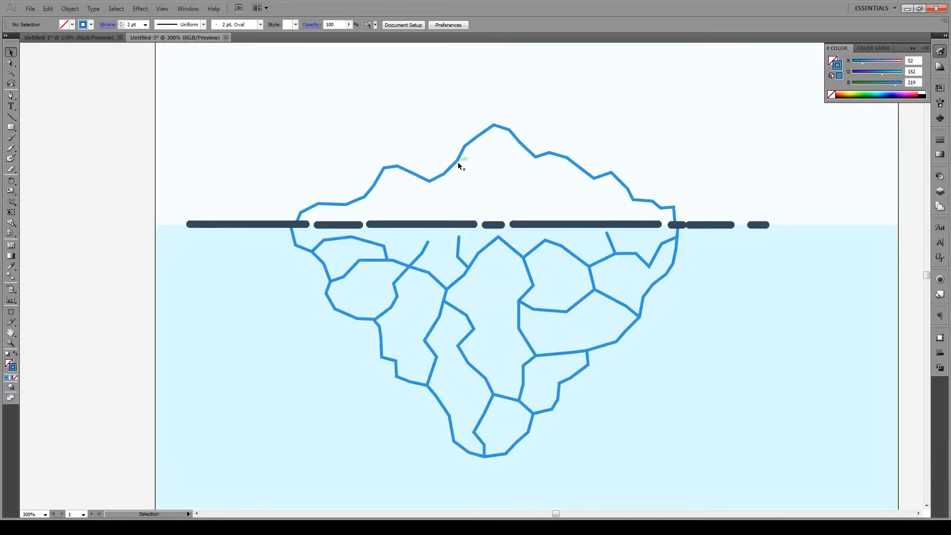
scroll(459, 164, "up", 1)
key("p")
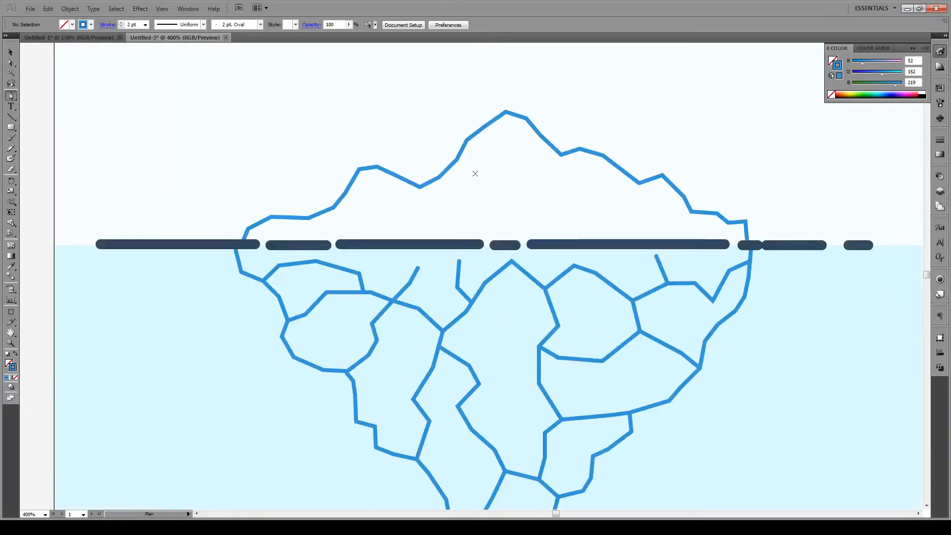
left_click(418, 186)
left_click_drag(440, 196, 448, 213)
left_click(450, 216)
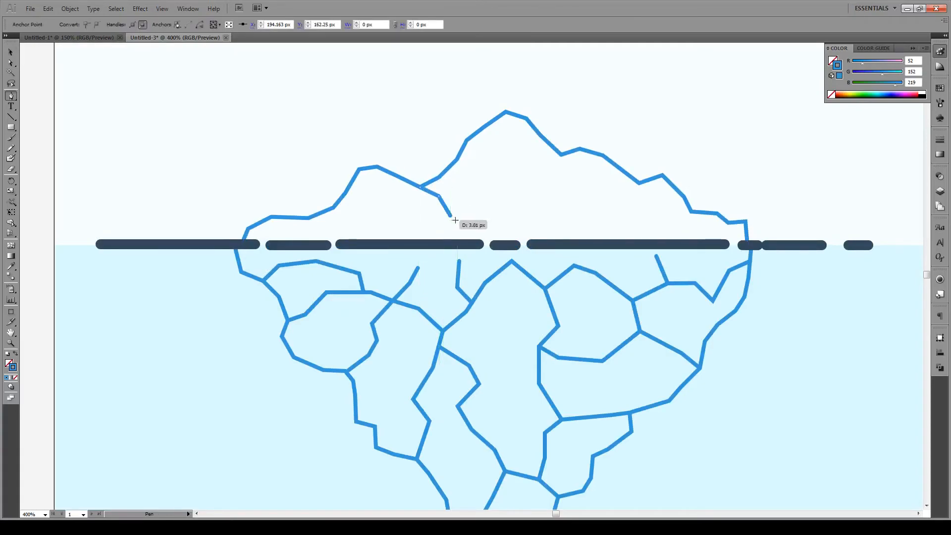
left_click(465, 227)
key("v")
left_click(492, 219)
Step: Draw a jagged Pen ridge from the notch right of the summit, descending leftward to an open end beside the left ridge
key("p")
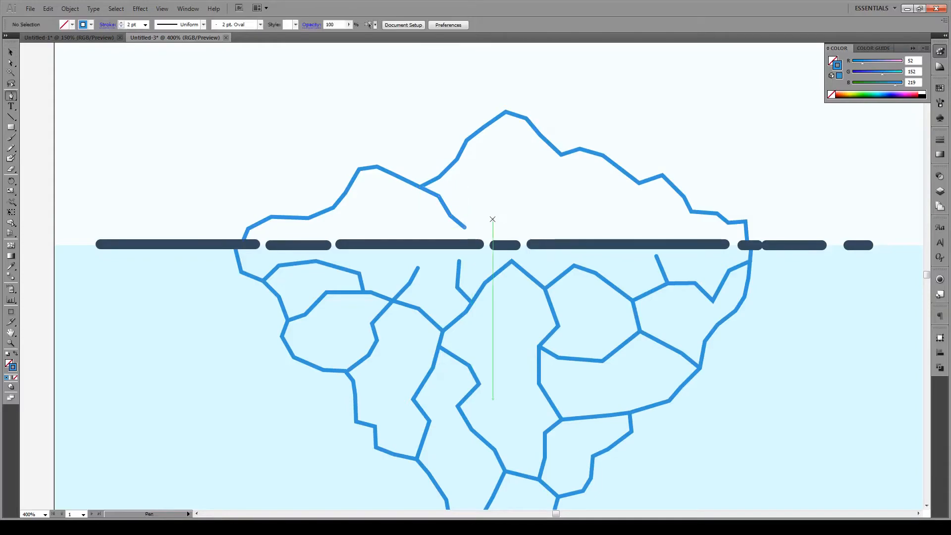
left_click(562, 154)
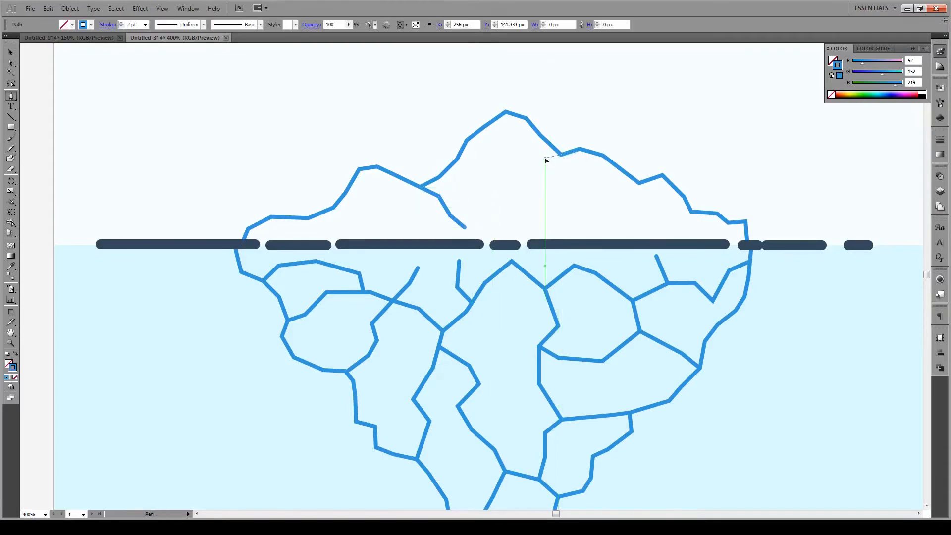
left_click(544, 159)
left_click(518, 178)
left_click(498, 182)
left_click(487, 194)
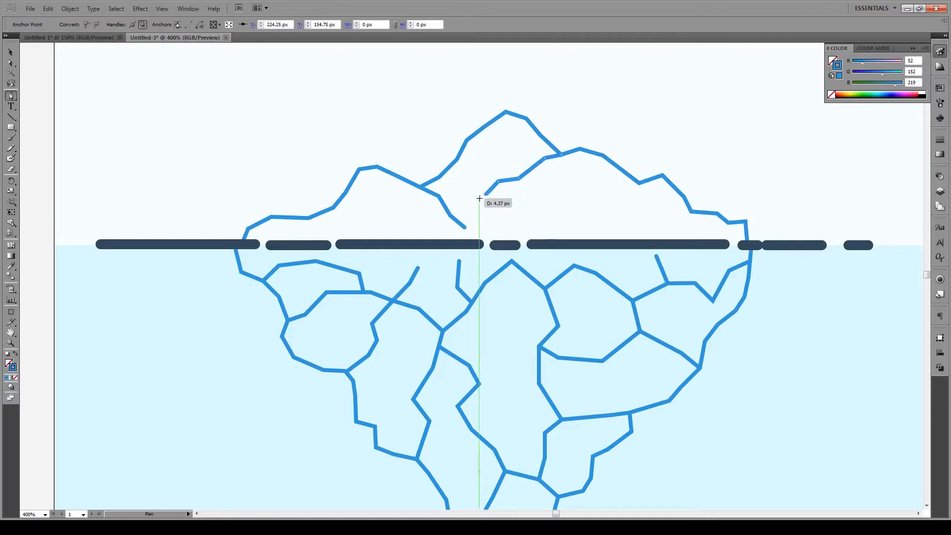
left_click(463, 198)
key("v")
left_click(511, 213)
Step: Draw a Pen ridge from the lower-right notch above the waterline, descending leftward to about X 246 px, Y 180 px
key("p")
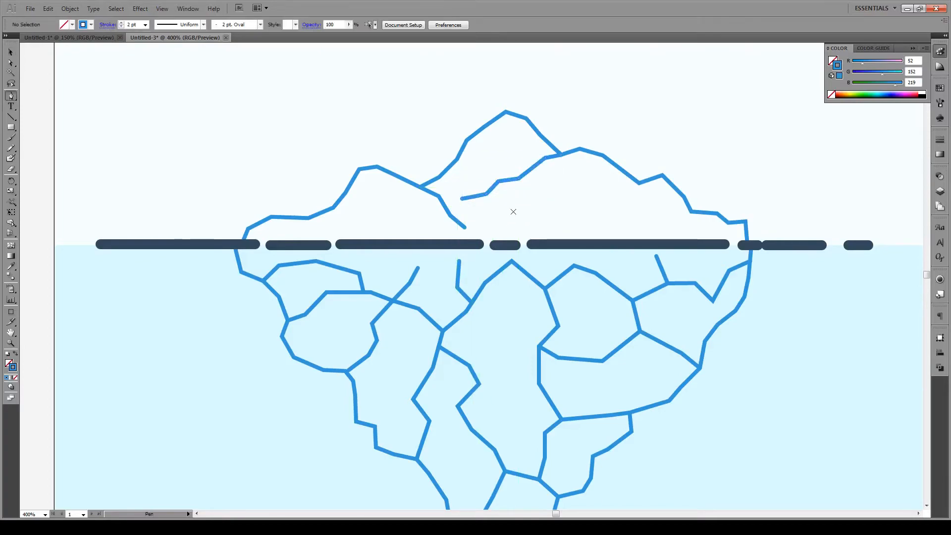
left_click(639, 183)
left_click(605, 192)
left_click(586, 207)
left_click(578, 218)
left_click(542, 232)
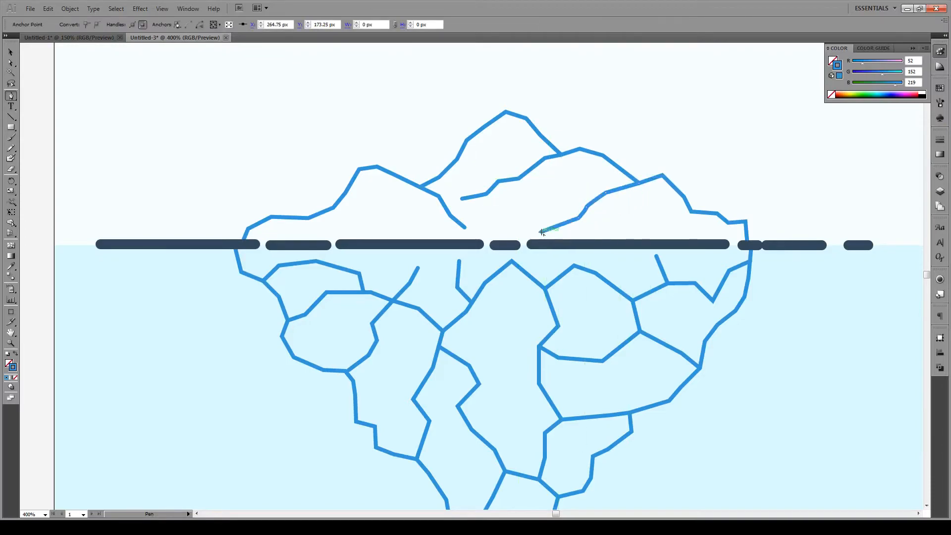
key("v")
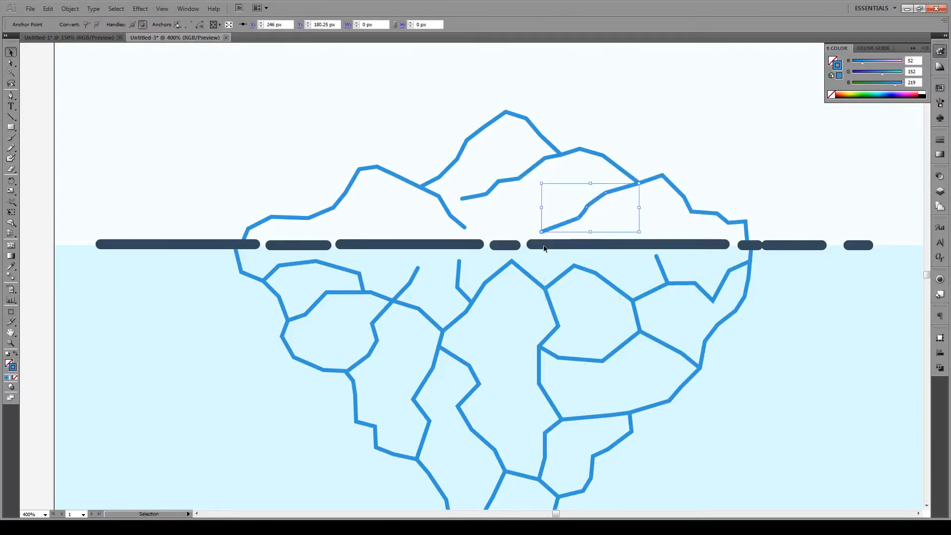
left_click(663, 217)
Step: Draw a Pen path from just above the waterline, at about X 301 px, Y 181 px, up and leftward onto the right ridge
key("p")
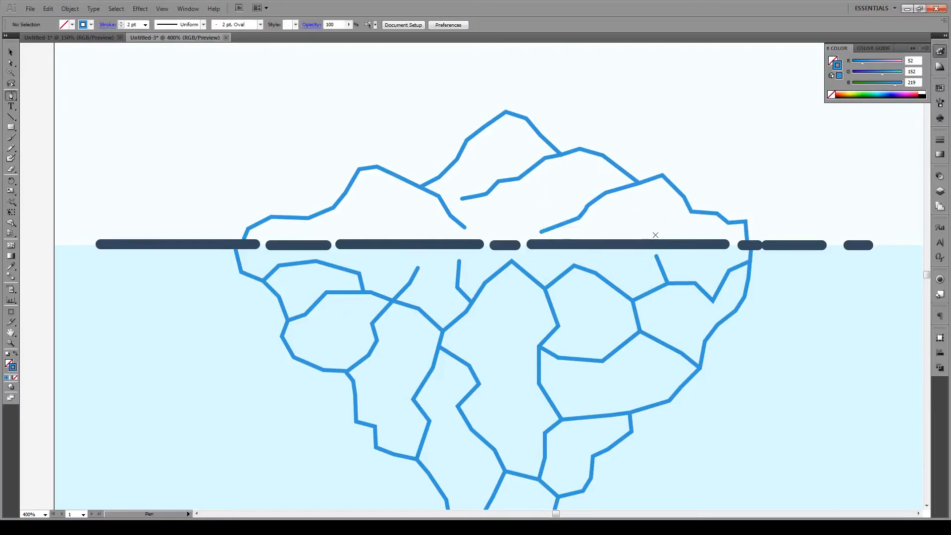
left_click(650, 234)
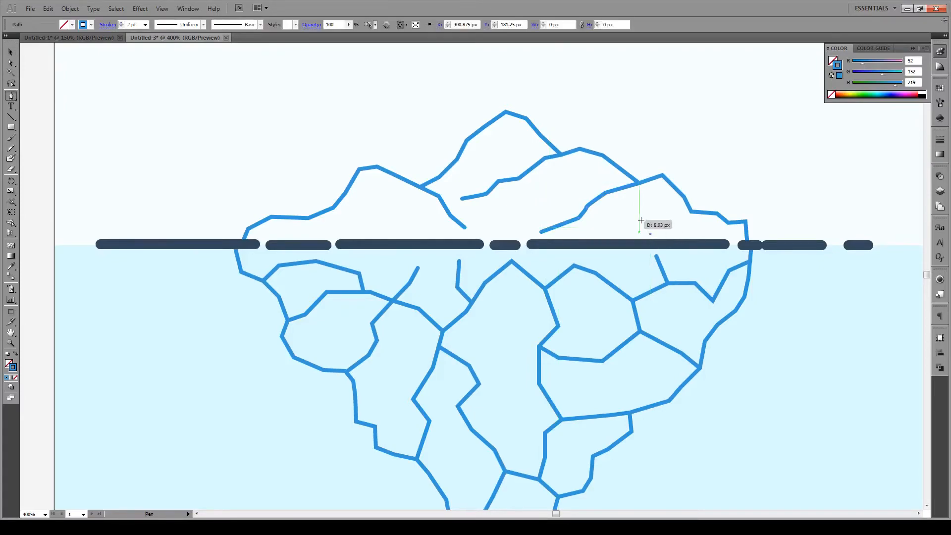
left_click(639, 219)
left_click(624, 207)
left_click(611, 210)
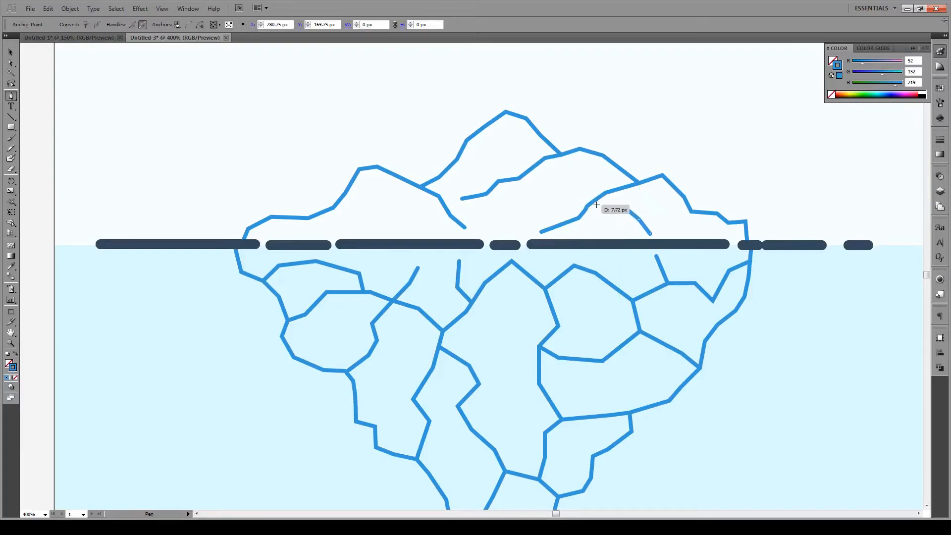
left_click(591, 203)
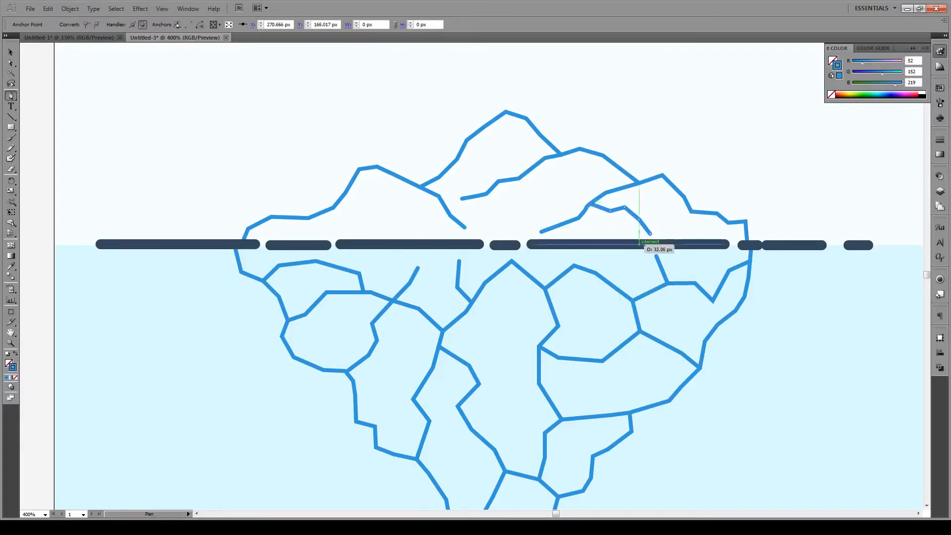
left_click(671, 213, "ctrl")
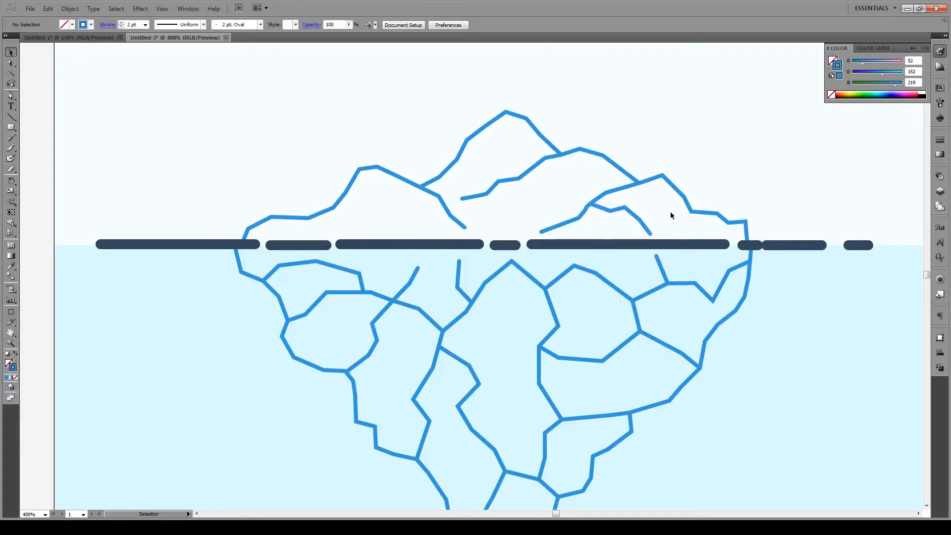
Step: Draw a jagged Pen ridge from the left peak's foot on the outline, rightward and down to just above the waterline at about X 187.5 px
left_click(308, 217)
left_click(335, 215)
left_click(351, 219)
left_click(367, 207)
left_click(397, 203)
left_click(412, 207)
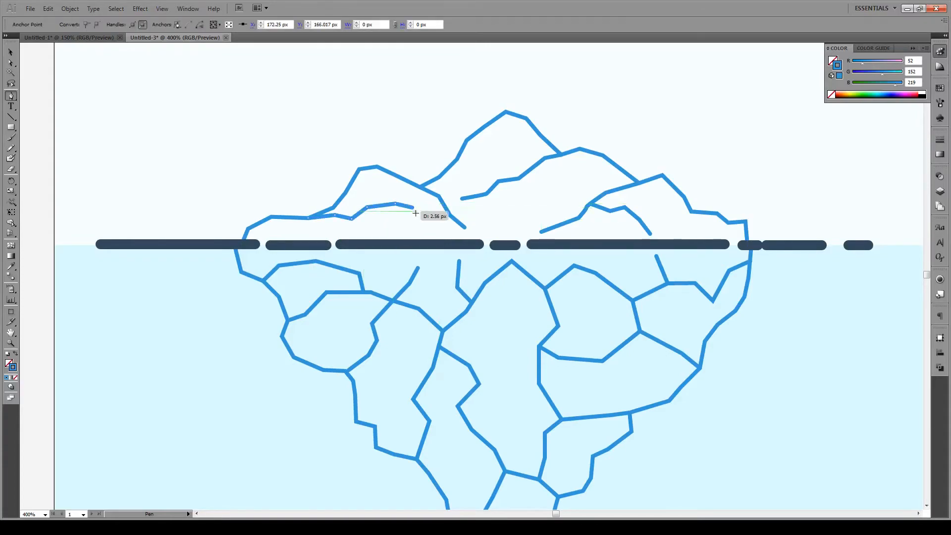
left_click(425, 230)
key("v")
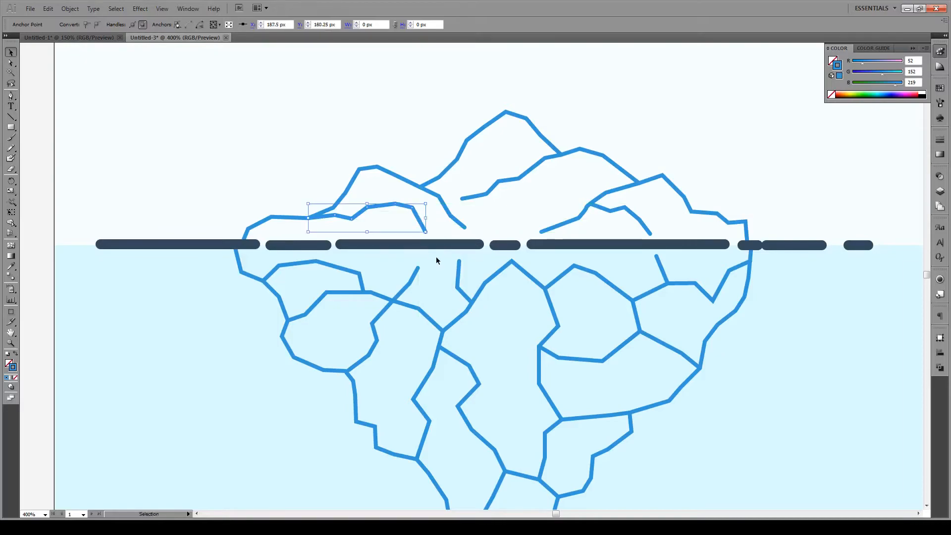
left_click(441, 262)
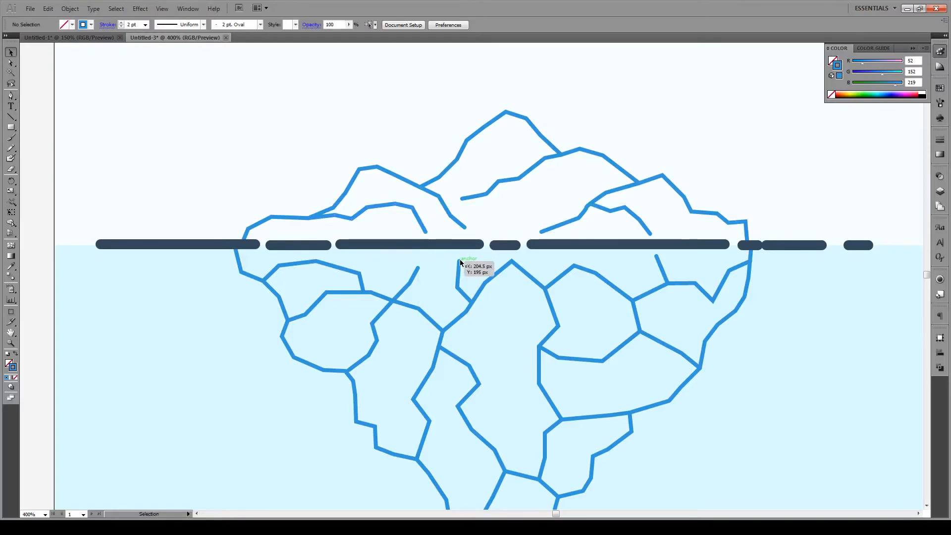
Step: Bring the top anchors of the two short central-left underwater paths closer together, placing the left one at about X 186 px, Y 192.5 px
key("a")
left_click_drag(461, 263, 423, 256)
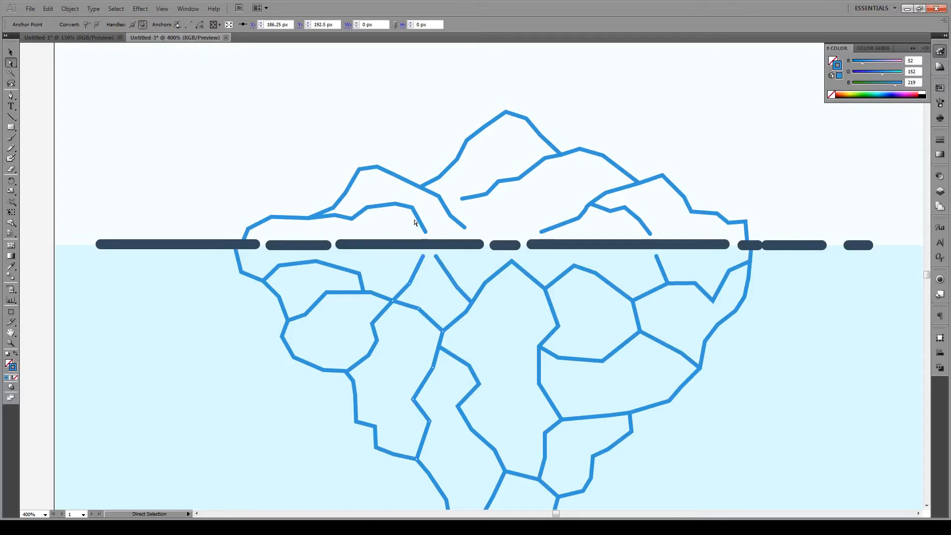
left_click(323, 157)
Step: Draw a Pen facet line from the summit's left shoulder down to the ridge below, ending at about X 233 px, Y 153.5 px
key("v")
key("p")
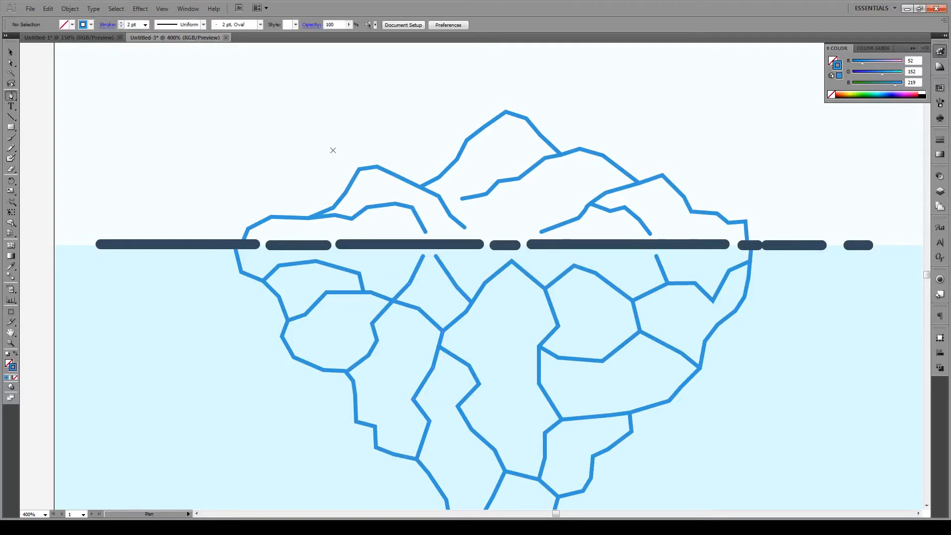
left_click(468, 141)
left_click(490, 157)
left_click(489, 173)
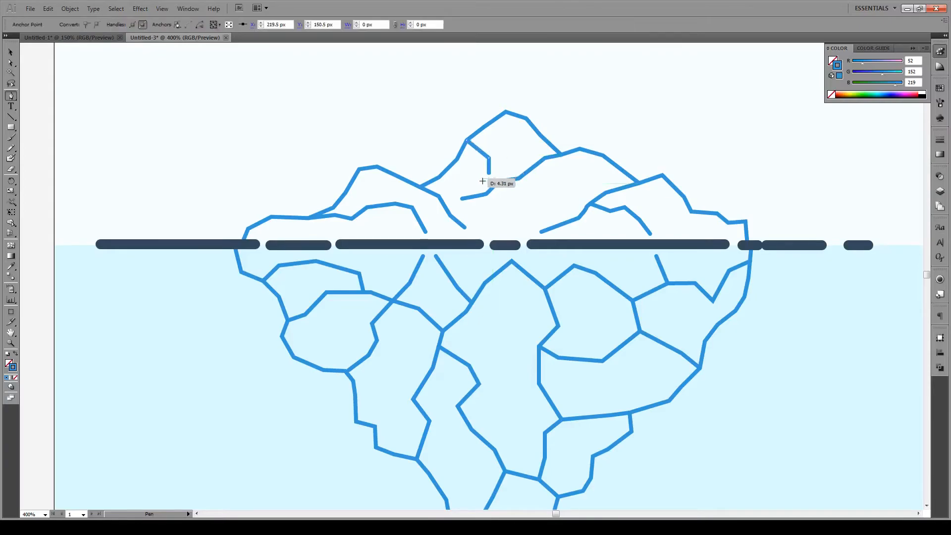
left_click(516, 179)
key("v")
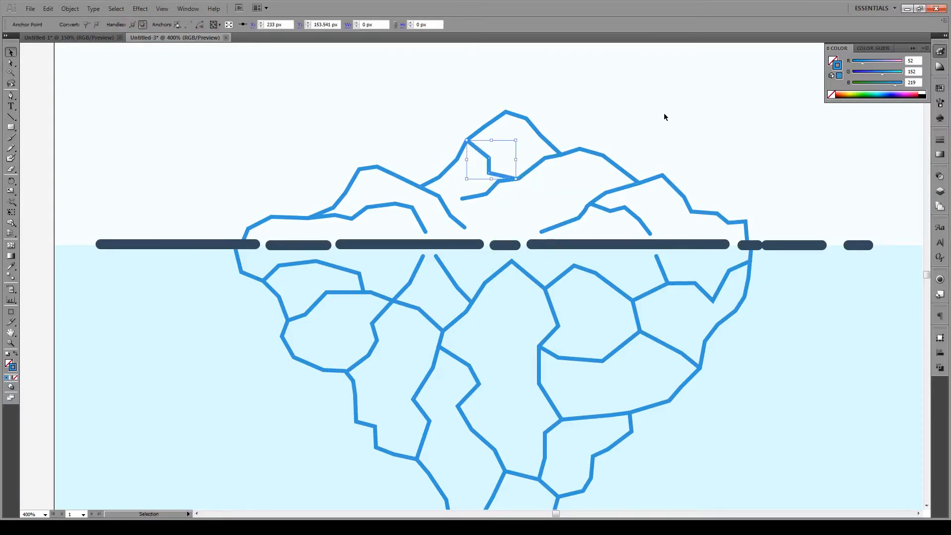
left_click(665, 117)
key("ctrl+1")
scroll(638, 196, "up", 2)
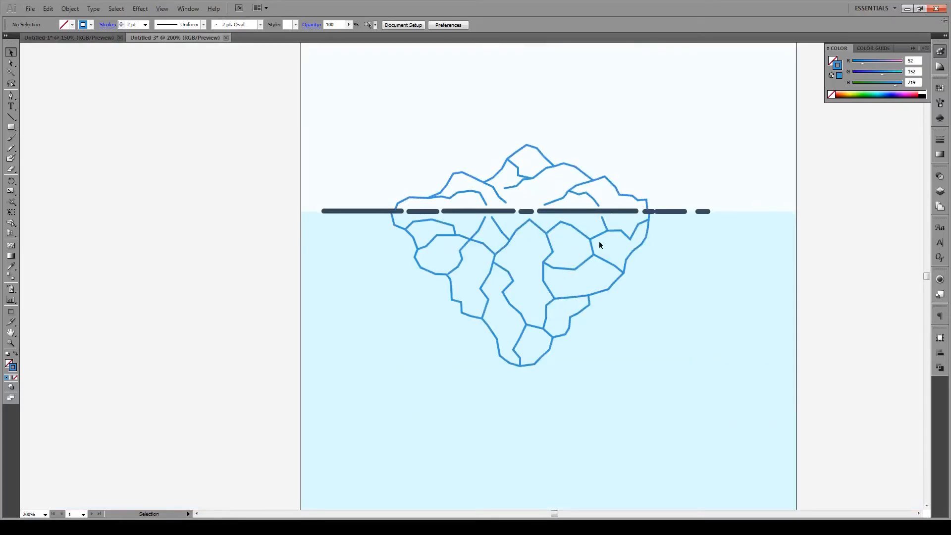
Step: Examine the stroke cap setting of the long waterline dash right of centre, and deselect the dash
scroll(599, 243, "up", 1)
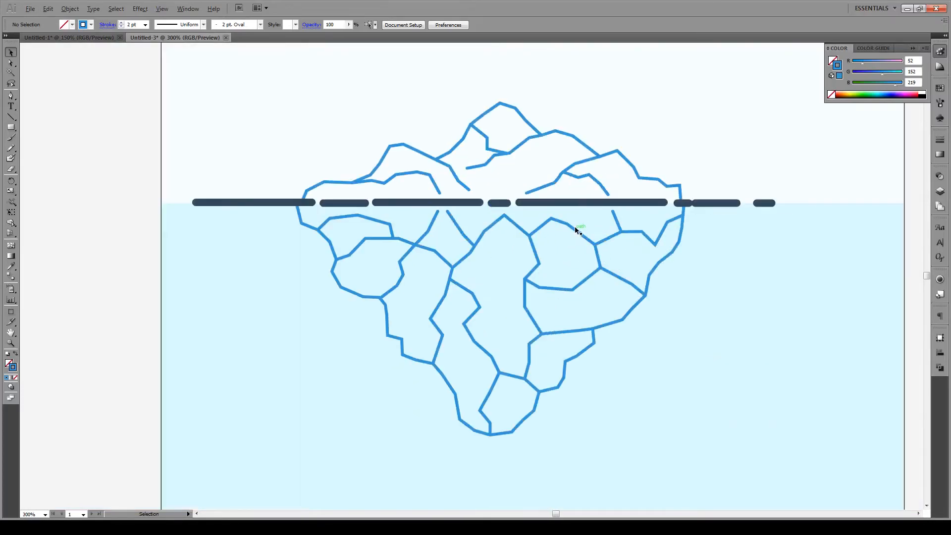
left_click(595, 204)
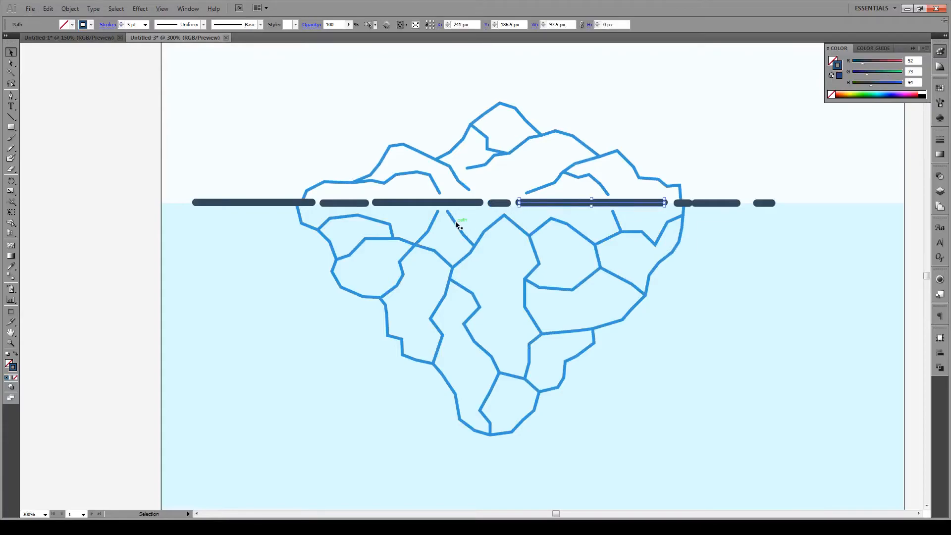
scroll(445, 208, "up", 1)
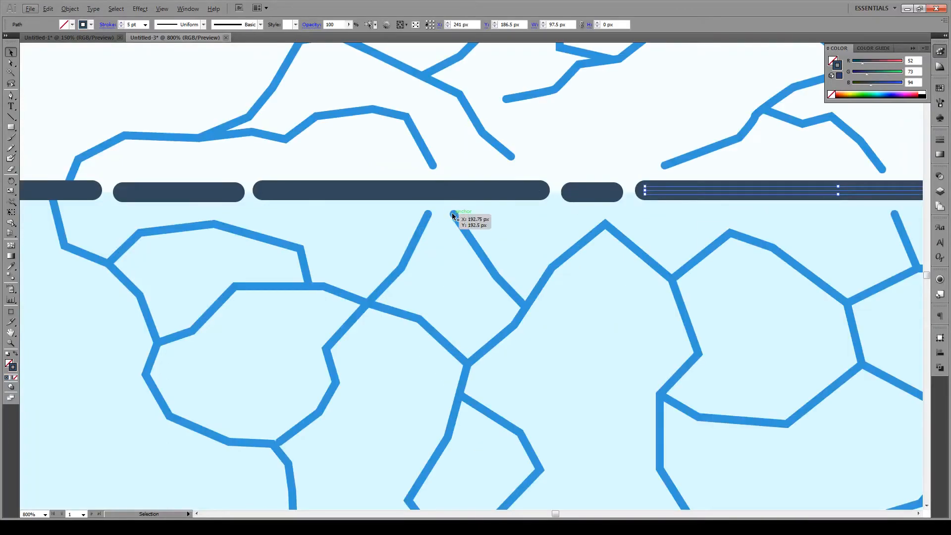
left_click(941, 141)
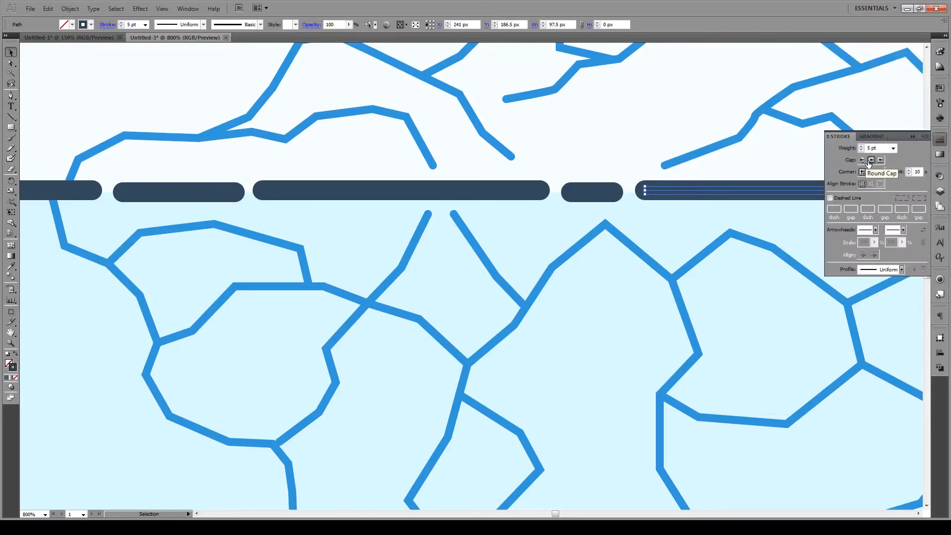
left_click(632, 152)
scroll(588, 224, "down", 4)
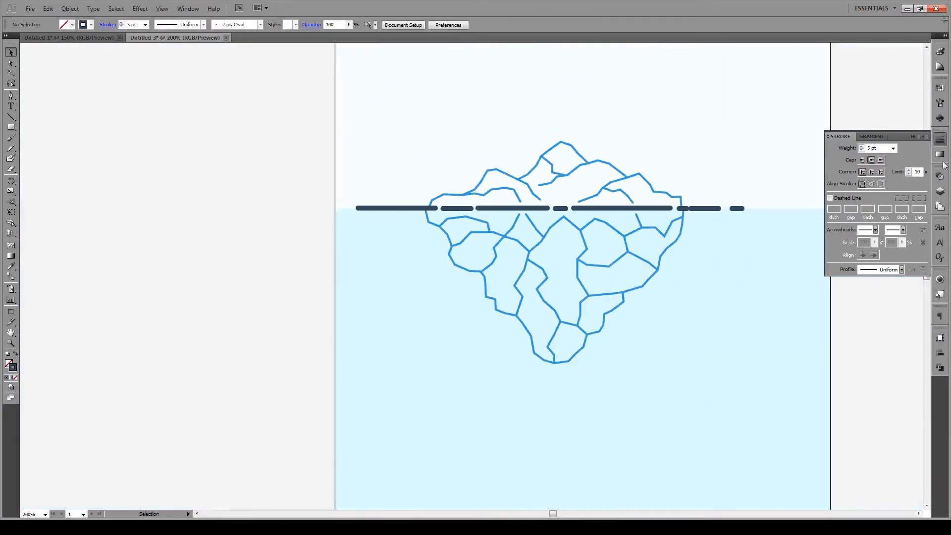
left_click(914, 137)
Step: Move all iceberg and waterline paths onto a new locked layer above the background, and make Layer 1 active
scroll(599, 291, "up", 3)
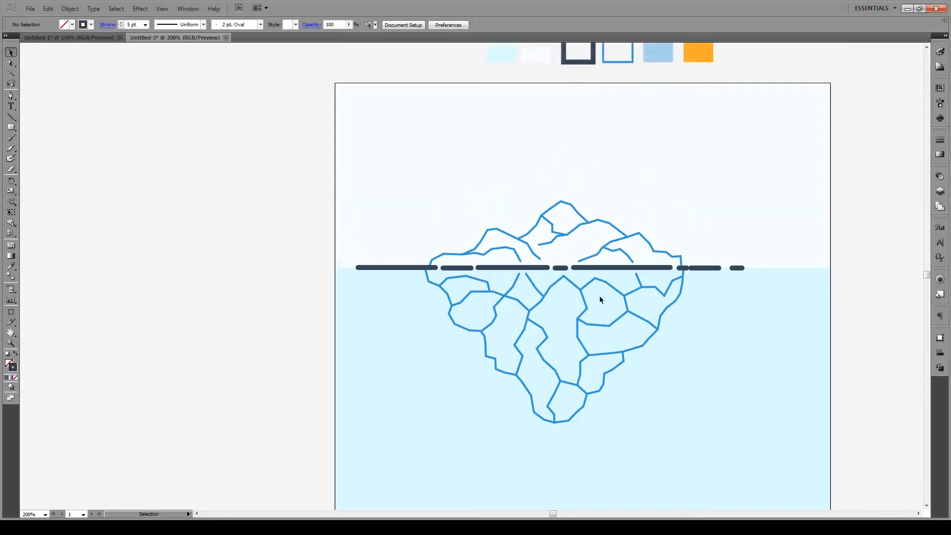
left_click_drag(855, 177, 334, 416)
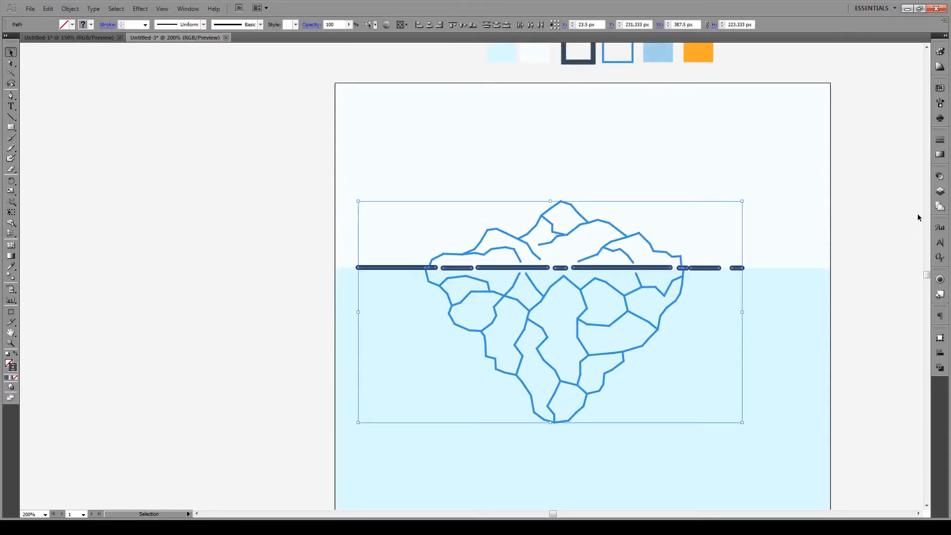
left_click(940, 191)
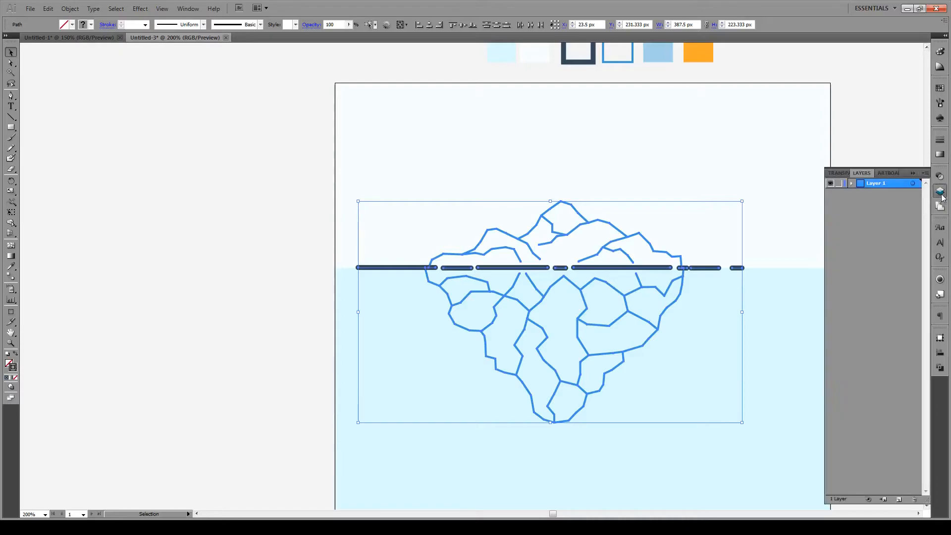
left_click(897, 500)
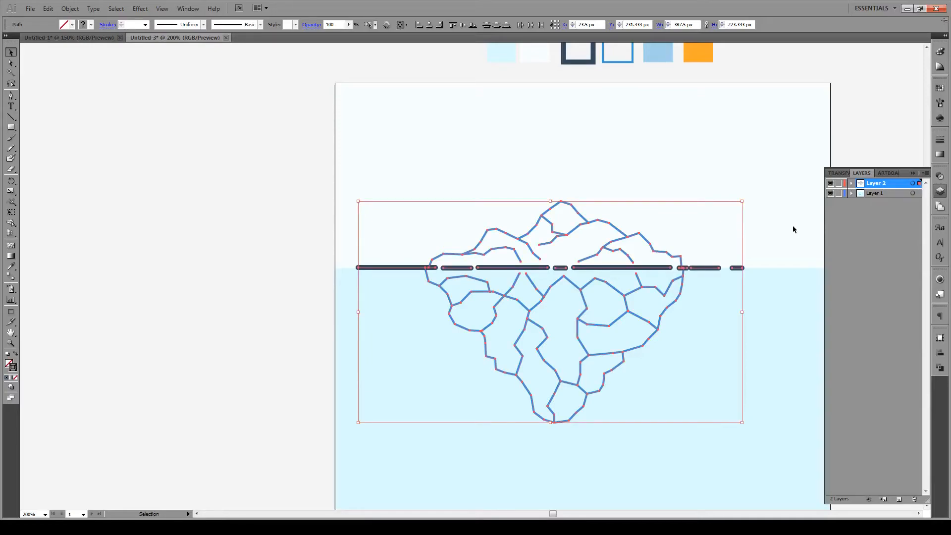
left_click(853, 157)
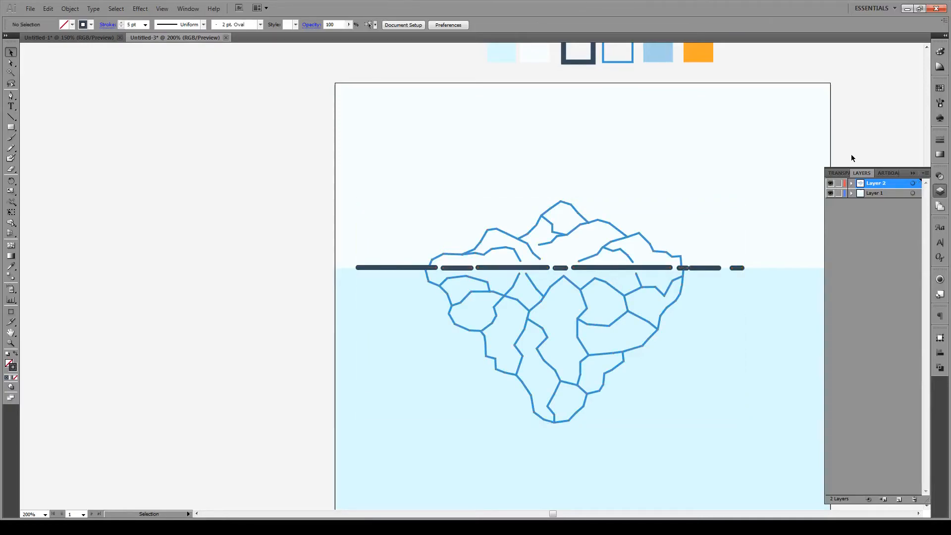
left_click(839, 185)
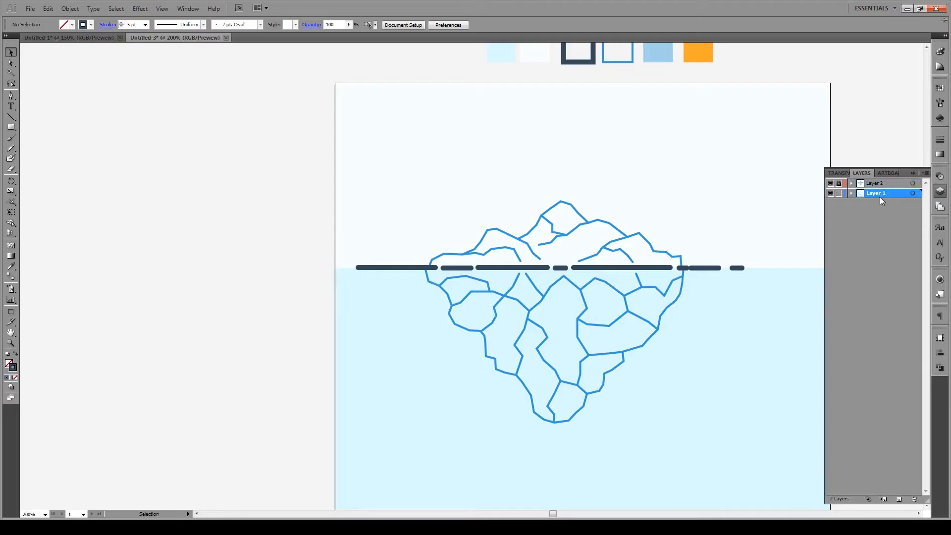
Step: Pick up the medium-blue palette square's A4D1EA fill with no stroke for the Pen tool
scroll(473, 126, "up", 2)
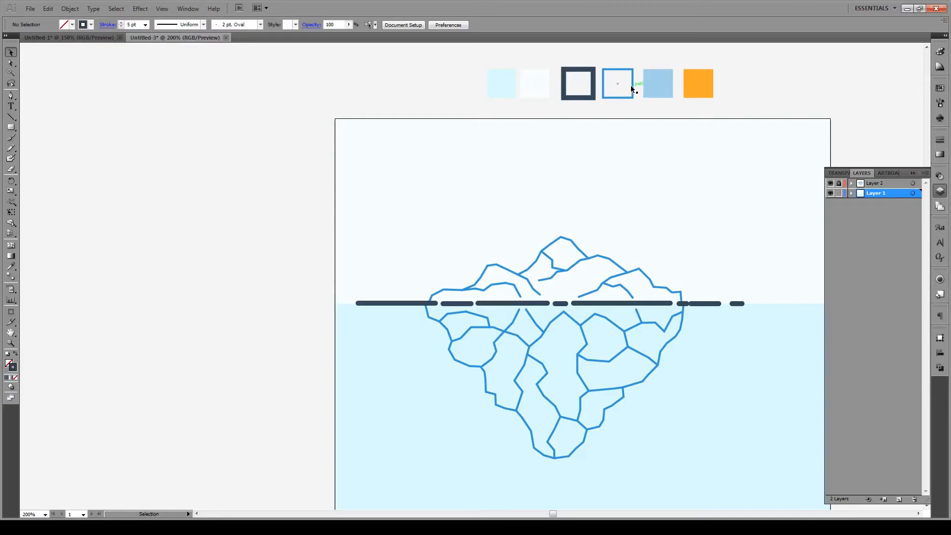
left_click(658, 87)
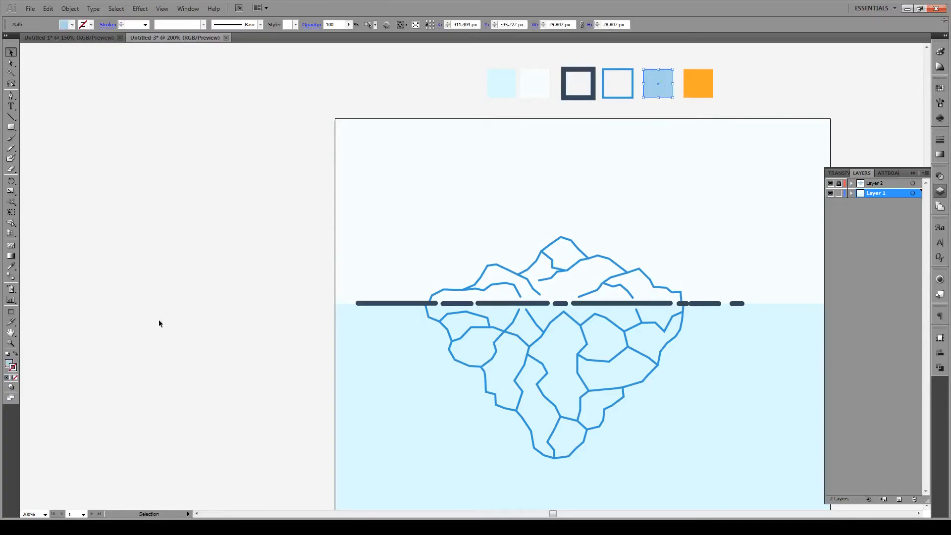
double_click(9, 365)
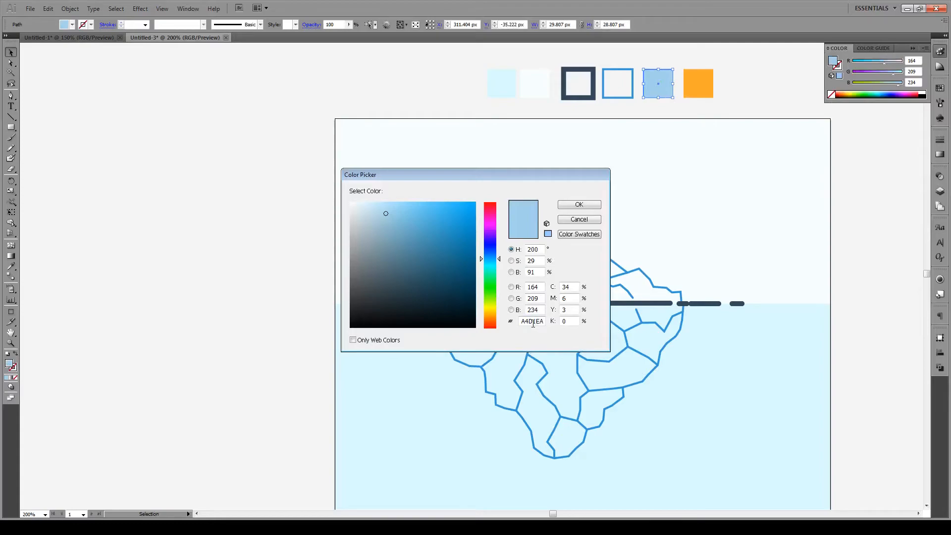
left_click(580, 220)
left_click(11, 96)
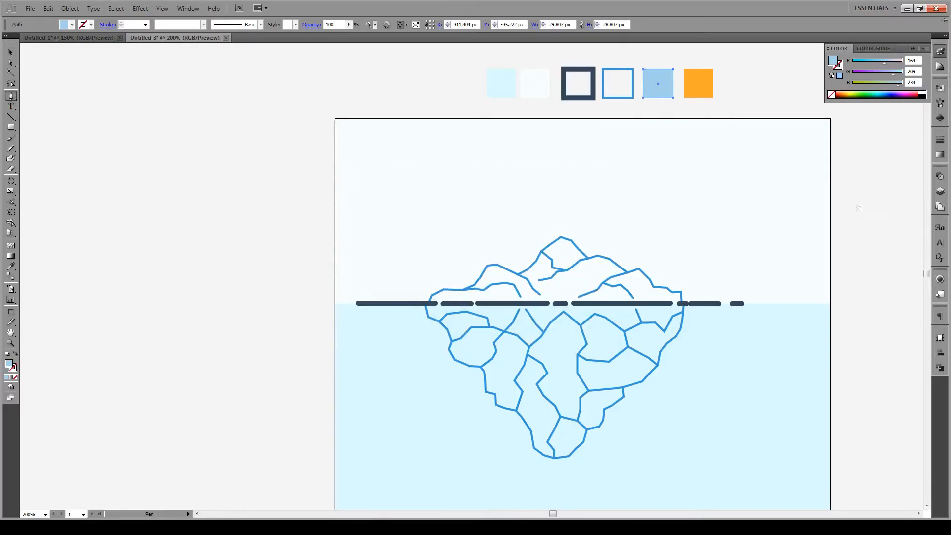
left_click(940, 192)
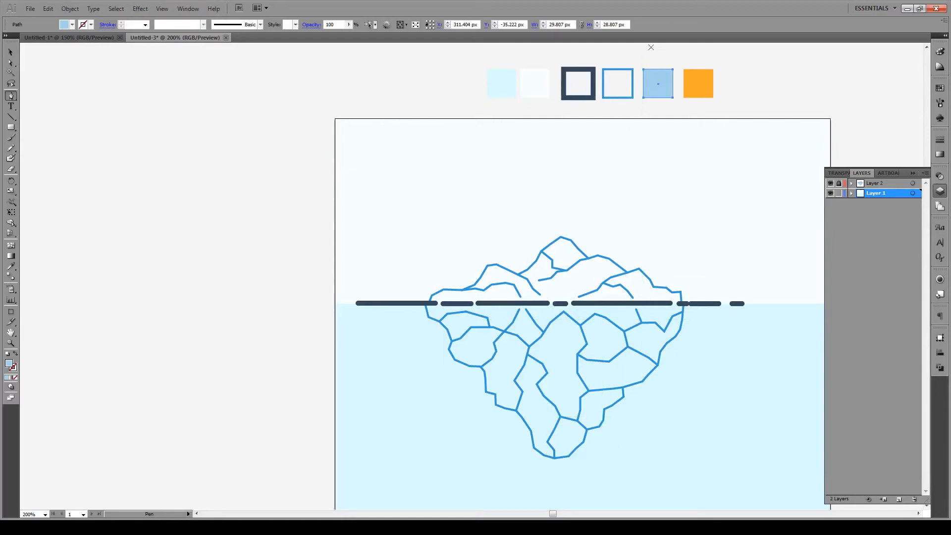
Step: Draw a closed Pen shadow shape over the lower half of the bottom tip facet, starting at X 221.5 px, Y 343 px
scroll(560, 455, "up", 3)
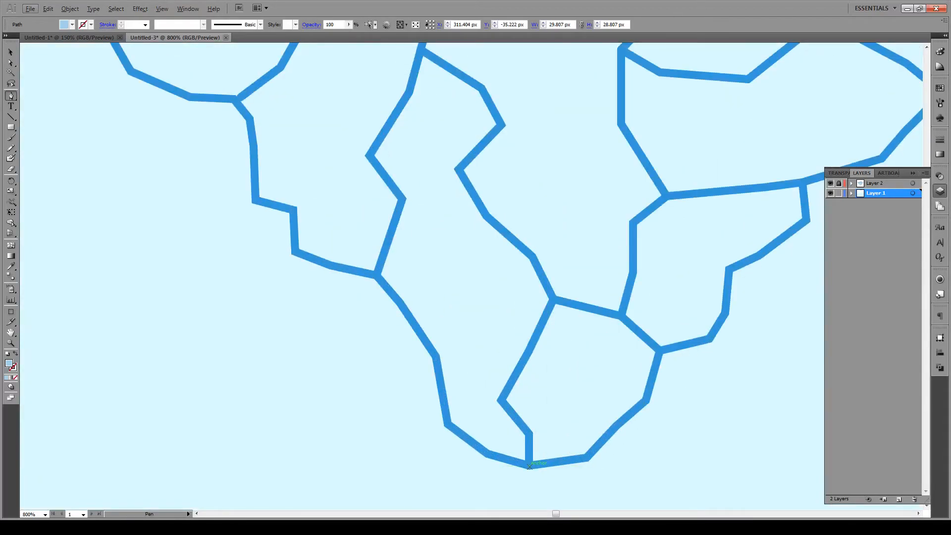
left_click(530, 468)
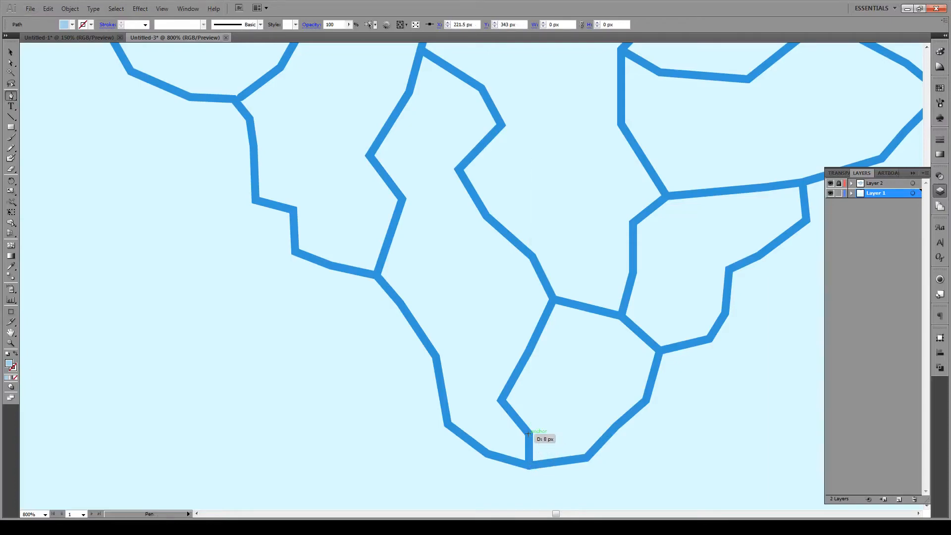
left_click(529, 434)
left_click(542, 412)
left_click(561, 390)
left_click(596, 375)
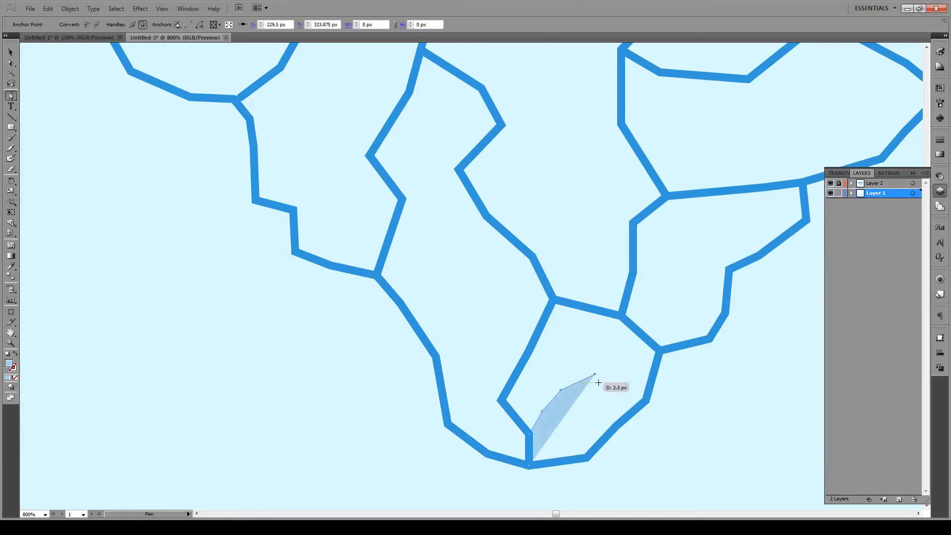
left_click(612, 383)
left_click(637, 380)
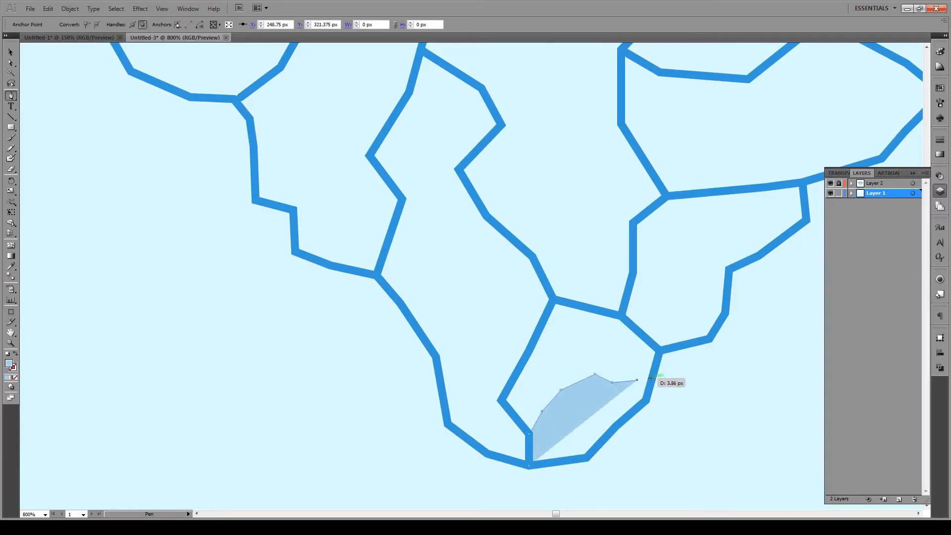
left_click(647, 398)
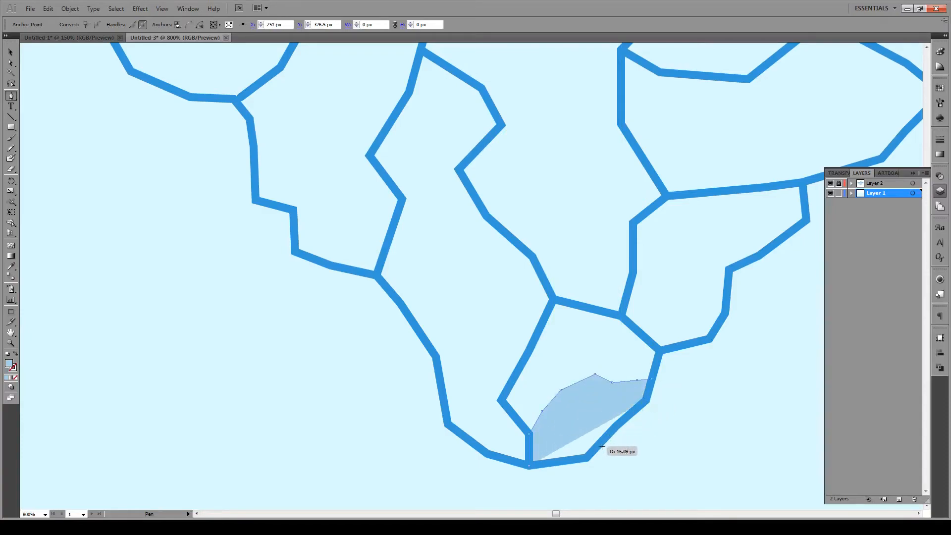
left_click(620, 427)
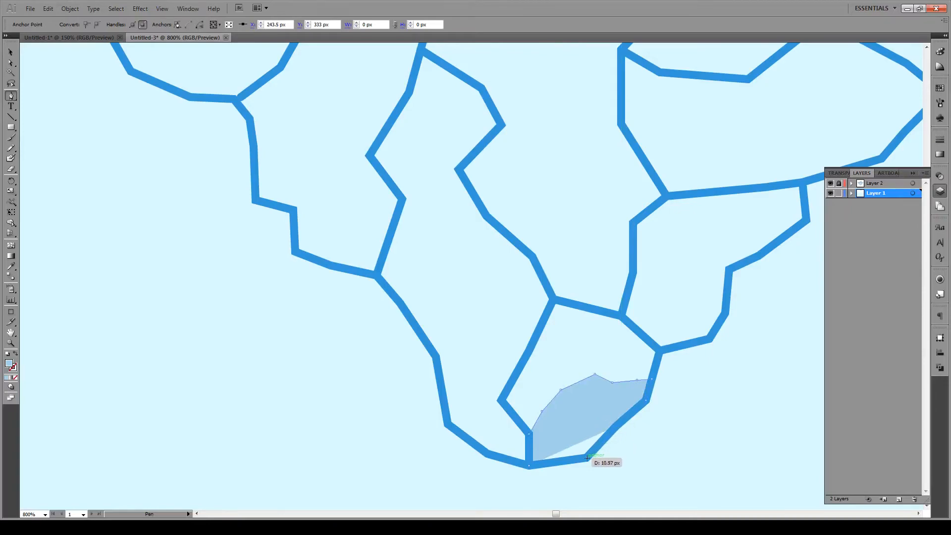
left_click(588, 459)
left_click(534, 463)
left_click(565, 349, "ctrl")
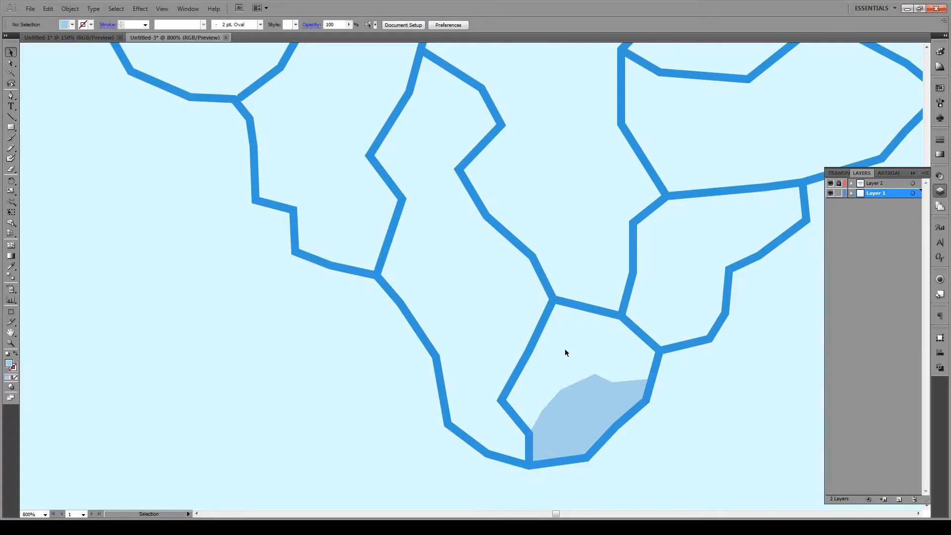
Step: Draw the jagged inner edge of a Pen shadow in the adjacent left facet, from about X 219.3 px, Y 332.3 px up to X 191.75 px, Y 293.5 px
left_click(521, 423)
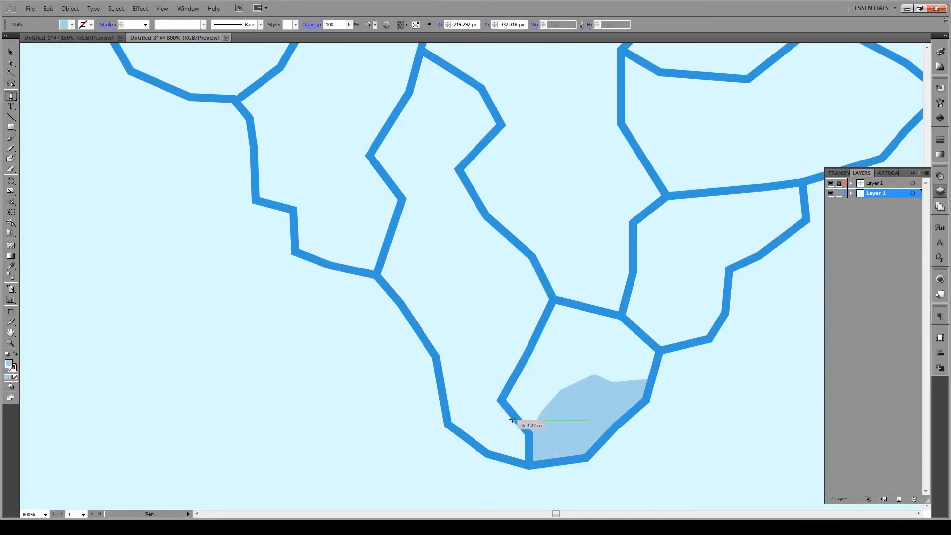
left_click(489, 414)
left_click(483, 390)
left_click(470, 353)
left_click(491, 323)
left_click(459, 283)
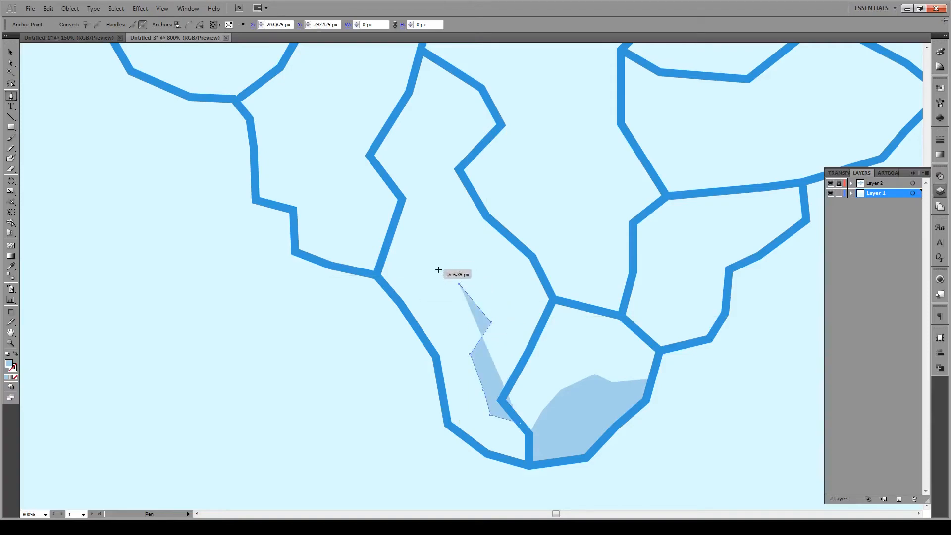
left_click(438, 269)
left_click(411, 269)
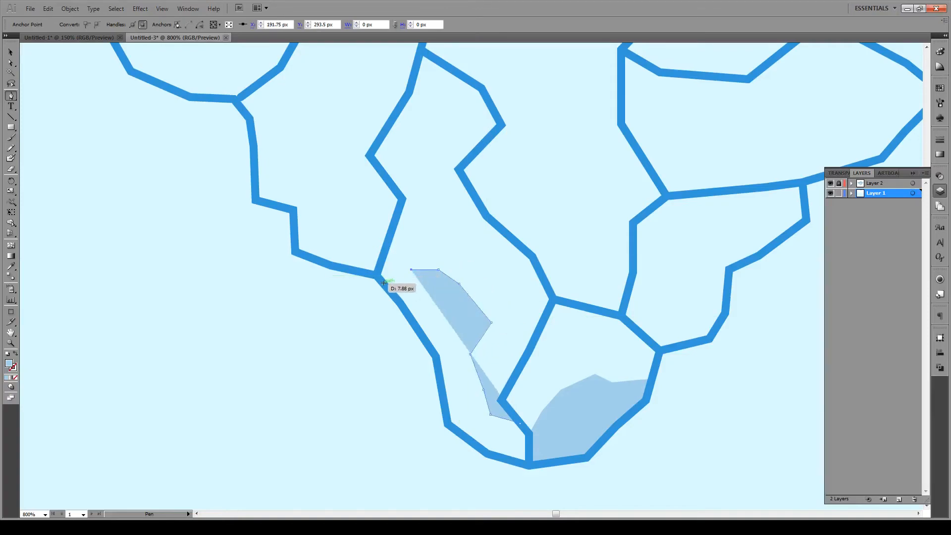
Step: Continue the left facet's shadow down the iceberg outline to the bottom point and close it along the dividing line at its starting anchor
left_click(387, 280)
left_click(406, 313)
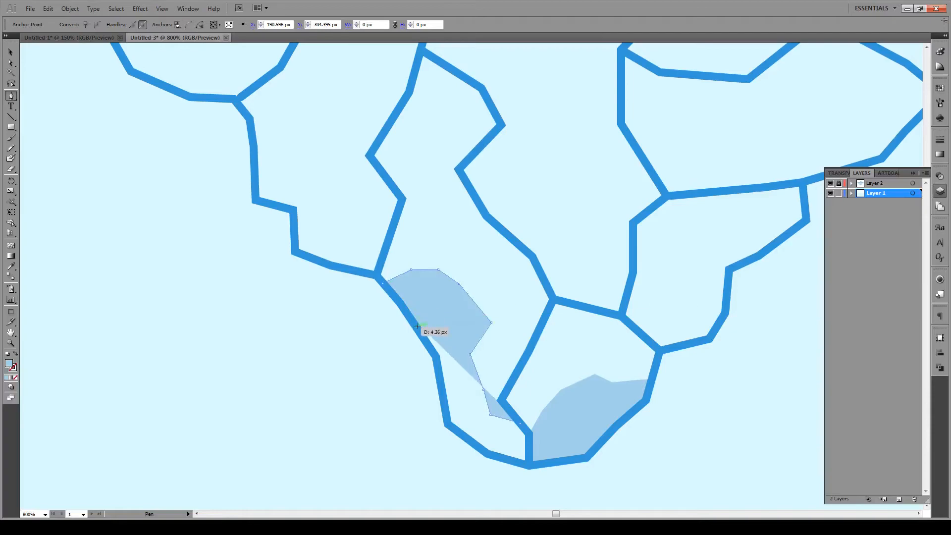
left_click(434, 354)
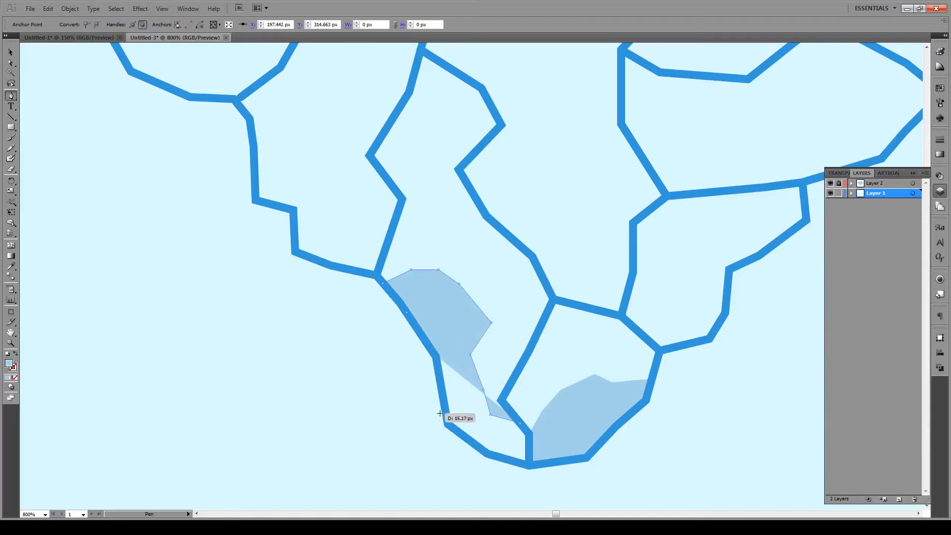
left_click(450, 424)
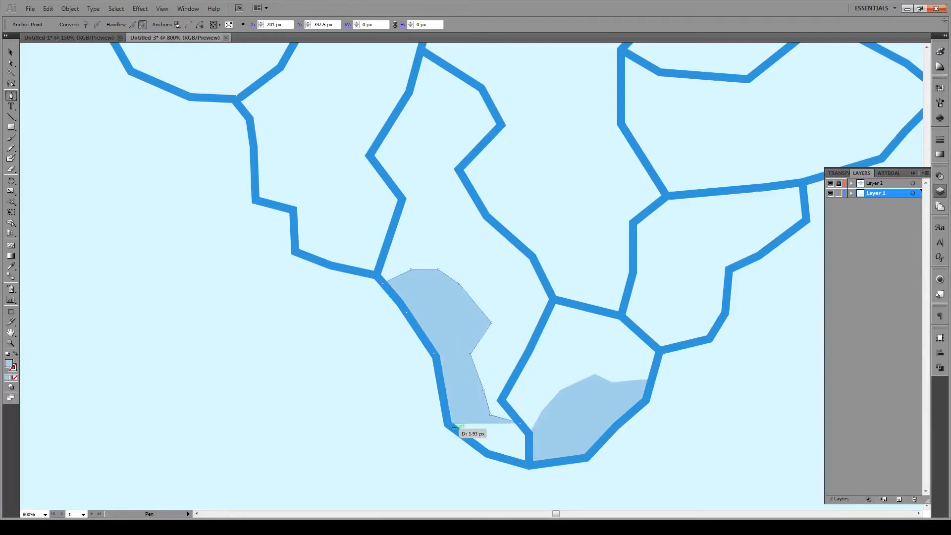
left_click(488, 454)
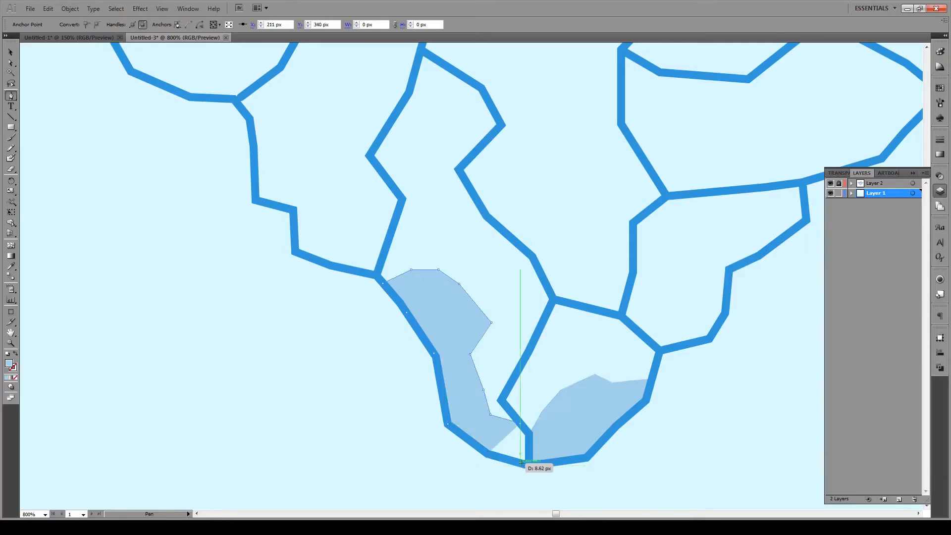
left_click(529, 465)
scroll(530, 472, "up", 2)
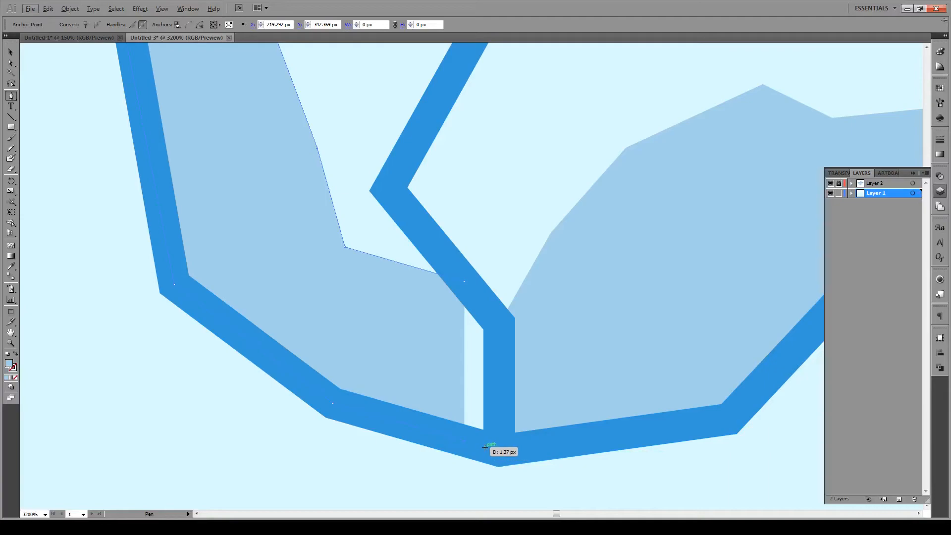
left_click_drag(489, 452, 490, 450)
left_click_drag(500, 398, 499, 324)
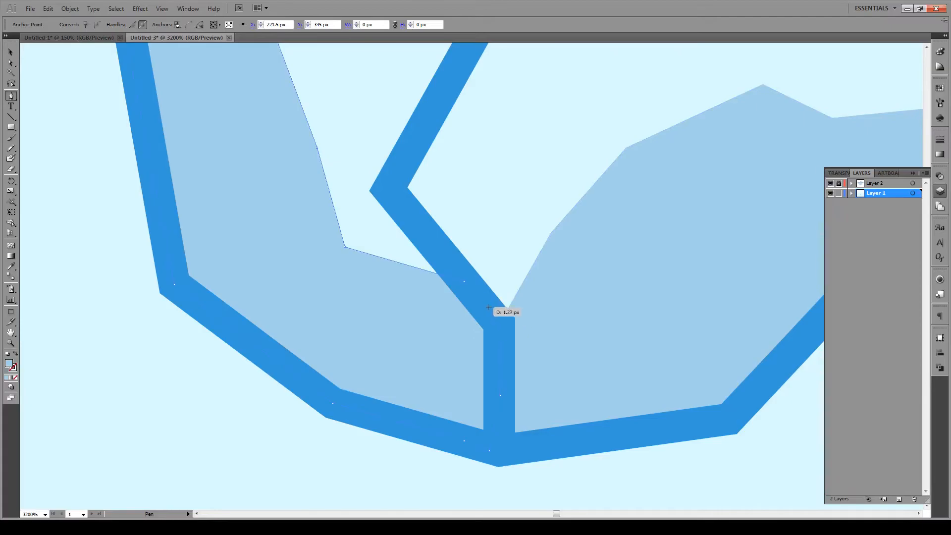
left_click(464, 282)
scroll(481, 443, "down", 3)
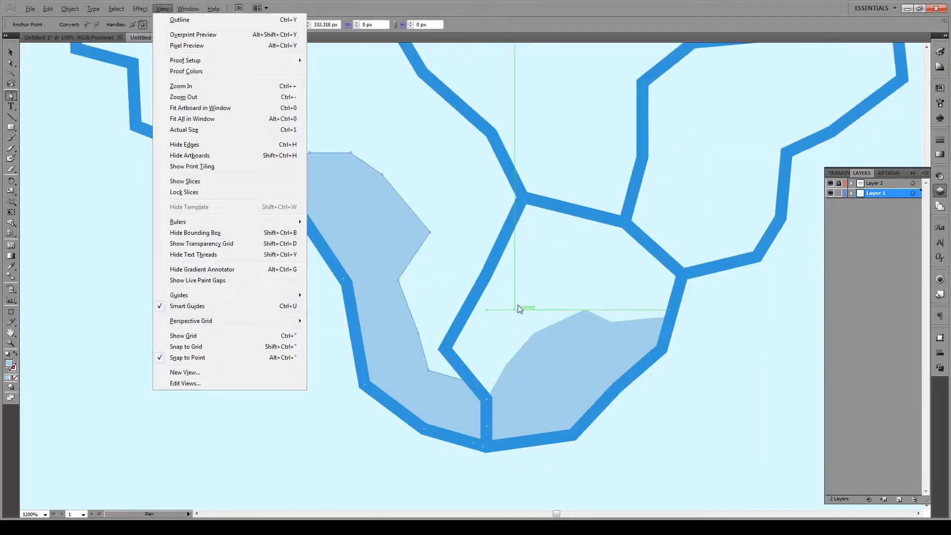
key("ctrl+z")
scroll(537, 365, "down", 2)
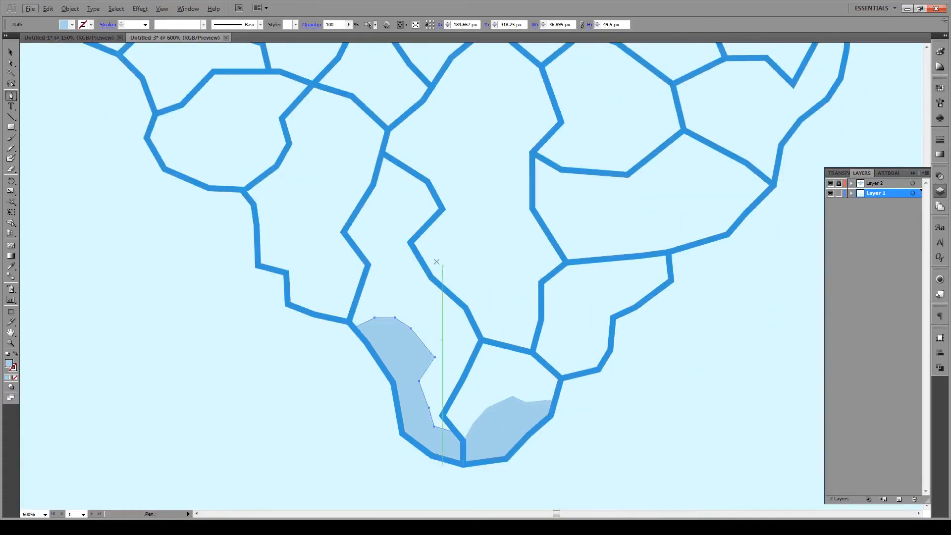
scroll(322, 265, "up", 1)
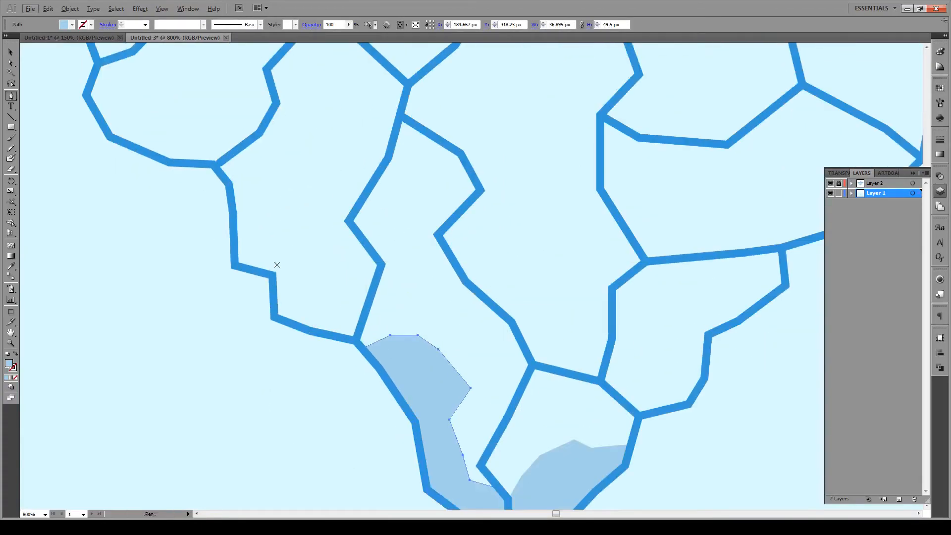
Step: Draw a closed Pen shadow along the stepped lower-left outline, across the base of the facet above the last shaded one
left_click(235, 266)
left_click(257, 245)
left_click(288, 245)
left_click(302, 266)
left_click(338, 272)
left_click(358, 277)
left_click(375, 286)
left_click(355, 341)
left_click(276, 318)
left_click(235, 266)
Step: Draw Pen shadows in the small facet up and right of the bottom tip and along the lower edge of the large right facet
scroll(235, 270, "down", 1)
left_click(495, 442)
left_click(465, 417)
left_click(474, 385)
left_click(488, 387)
left_click(509, 372)
left_click(532, 364)
left_click(555, 363)
left_click(571, 370)
left_click(545, 383)
left_click(543, 416)
left_click(532, 435)
left_click(495, 443)
scroll(684, 354, "up", 1)
left_click(502, 373)
Step: Draw a closed, jagged-edged Pen shadow along the outer side of the rounded facet on the underwater iceberg's far left
left_click(89, 228)
left_click(138, 223)
left_click(154, 238)
left_click(144, 270)
left_click(157, 302)
left_click(97, 282)
left_click(78, 250)
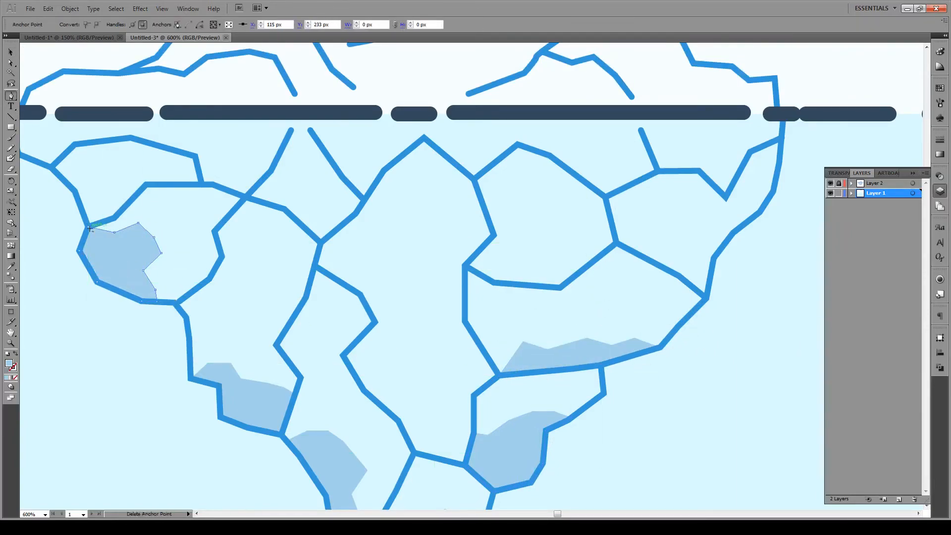
left_click(90, 227)
Step: Draw the jagged inner edge of a Pen shadow in the tall central facet, rising from its lower-right dividing line toward the upper left
scroll(389, 307, "down", 2)
scroll(395, 325, "up", 2)
left_click(464, 404)
left_click(448, 393)
left_click(414, 381)
left_click(405, 360)
left_click(386, 327)
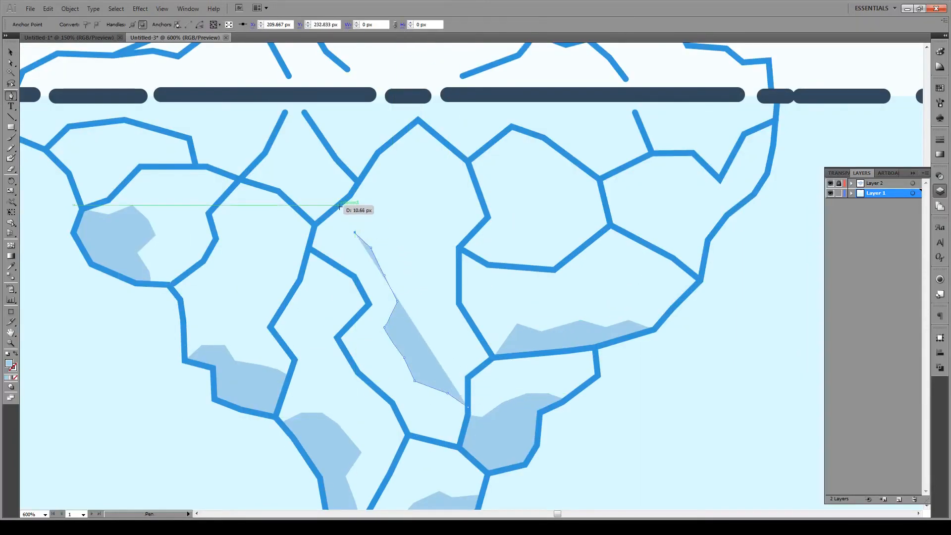
Step: Continue the central facet's shadow down its left dividing line and along the base, closing it at the starting anchor
left_click(353, 276)
left_click(368, 304)
left_click(339, 338)
left_click(358, 372)
left_click(393, 403)
left_click(408, 436)
left_click(459, 447)
left_click(465, 404)
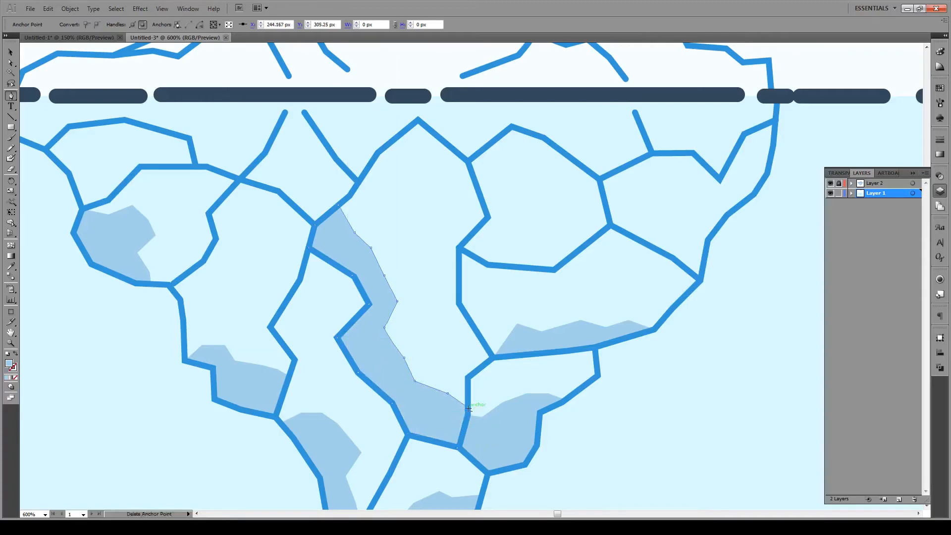
Step: Draw Pen shadows along the lower edges of the outer right facet and the neighbouring facet to its left
left_click(611, 226)
left_click(673, 258)
left_click(700, 281)
left_click(707, 244)
left_click(606, 205)
left_click(585, 217)
left_click(554, 245)
left_click(530, 232)
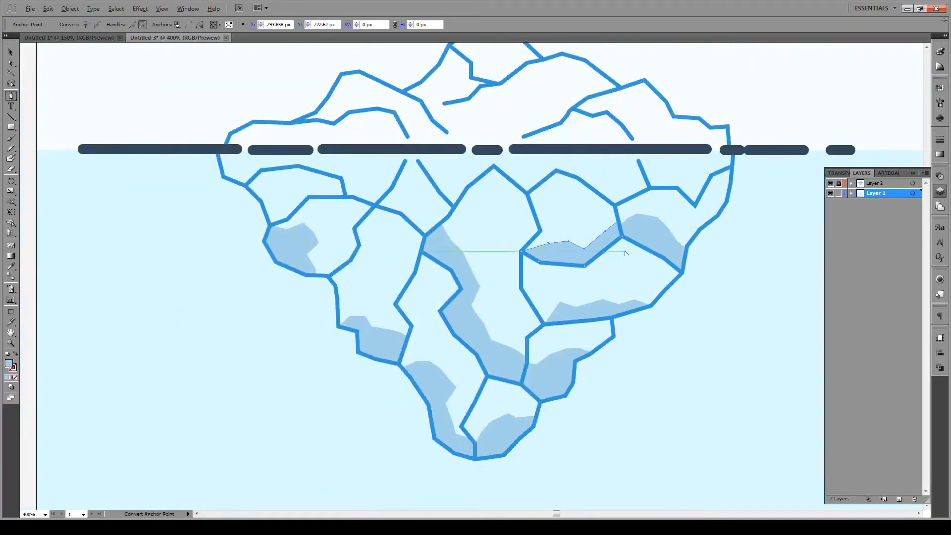
Step: Draw a Pen shadow along the lower edge of the facet between the two diagonal lines just left of the iceberg's centre
scroll(356, 186, "up", 1)
left_click(405, 197)
left_click(419, 207)
left_click(446, 215)
left_click(454, 231)
left_click(474, 244)
left_click(460, 260)
left_click(424, 226)
Step: Draw a small closed Pen shadow against the left outline, in the facet above the far-left rounded one
left_click(204, 246)
left_click(231, 257)
left_click(246, 268)
left_click(246, 284)
left_click(228, 292)
left_click(216, 258)
left_click(204, 246)
key("c")
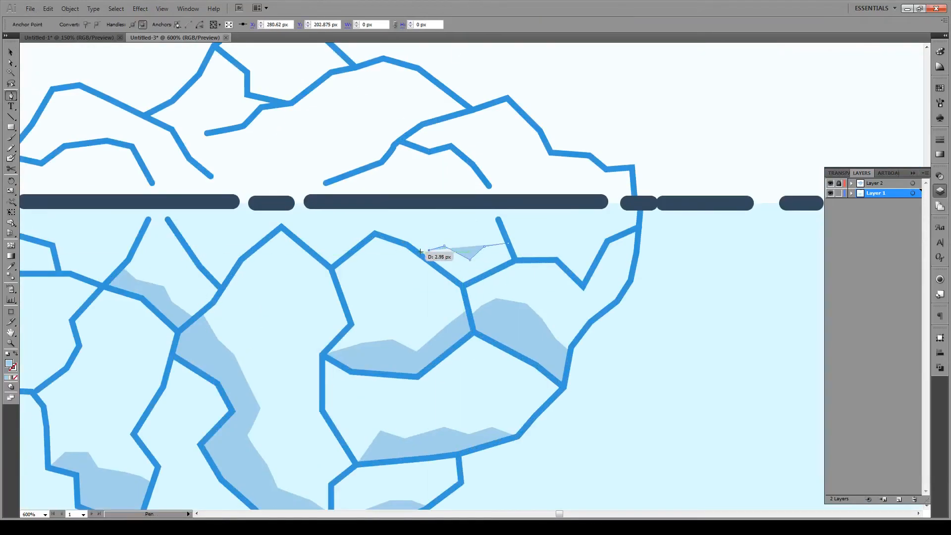
Step: Draw Pen shadows in the upper-right facet just below the waterline and in the V-shaped notch near the right outline
left_click(421, 252)
left_click(463, 286)
left_click(515, 260)
left_click(508, 244)
left_click(601, 248)
left_click(578, 238)
left_click(562, 265)
left_click(583, 286)
Step: Draw a jagged Pen shadow in the upper-left facet beside the crossing lines just below the waterline, and deselect it
left_click(253, 263)
left_click(235, 254)
left_click(226, 268)
left_click(204, 264)
left_click(184, 272)
left_click(181, 287)
left_click(196, 289)
left_click(221, 300)
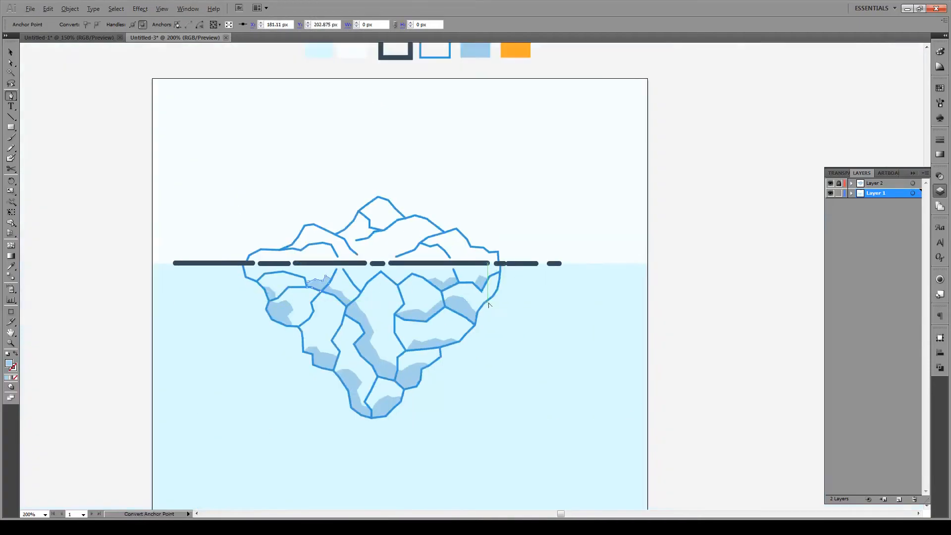
key("alt+v")
left_click(496, 15)
key("v")
scroll(591, 194, "down", 1)
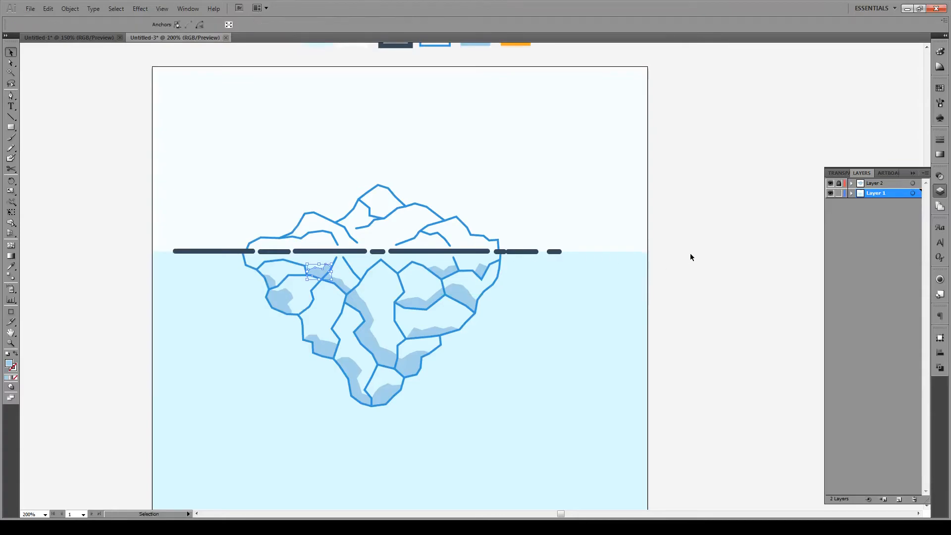
left_click(694, 254)
scroll(694, 256, "down", 1)
scroll(462, 257, "up", 1)
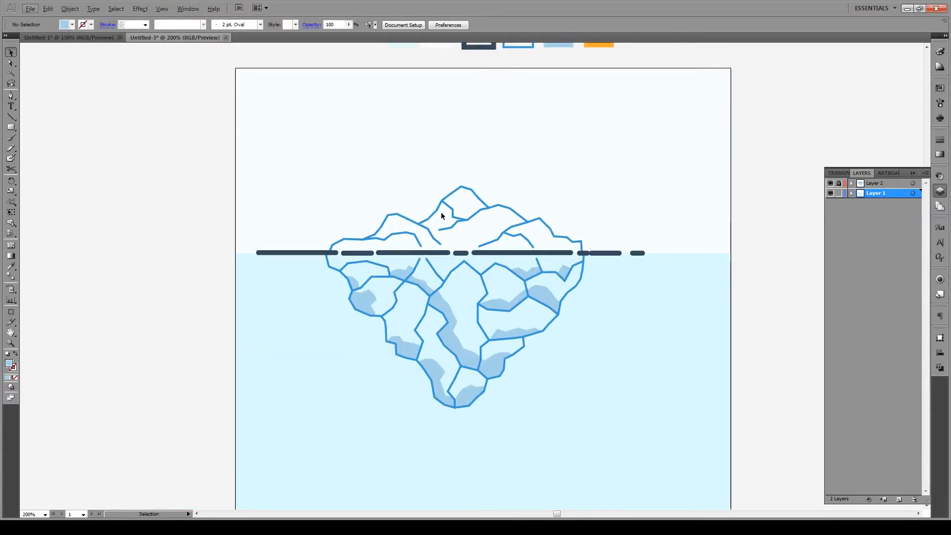
Step: Draw a closed Pen shadow down the right slope of the iceberg's highest peak, and deselect it
scroll(456, 212, "up", 4)
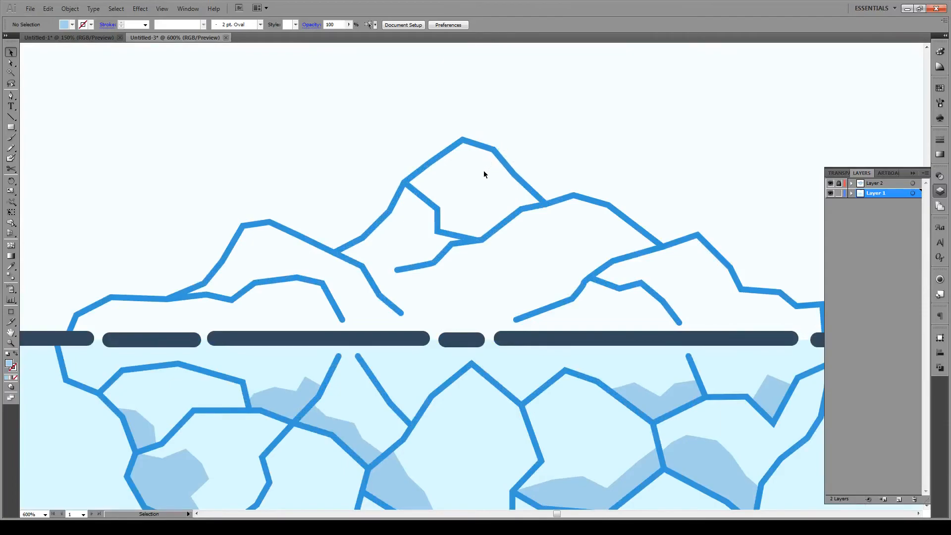
key("p")
left_click(544, 202)
left_click(516, 207)
left_click(492, 189)
left_click(472, 174)
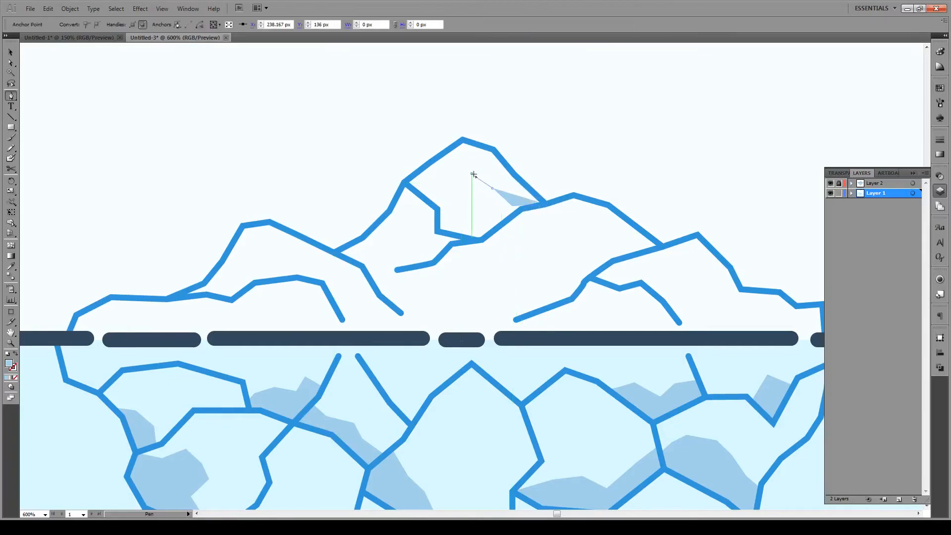
left_click(462, 161)
left_click(453, 147)
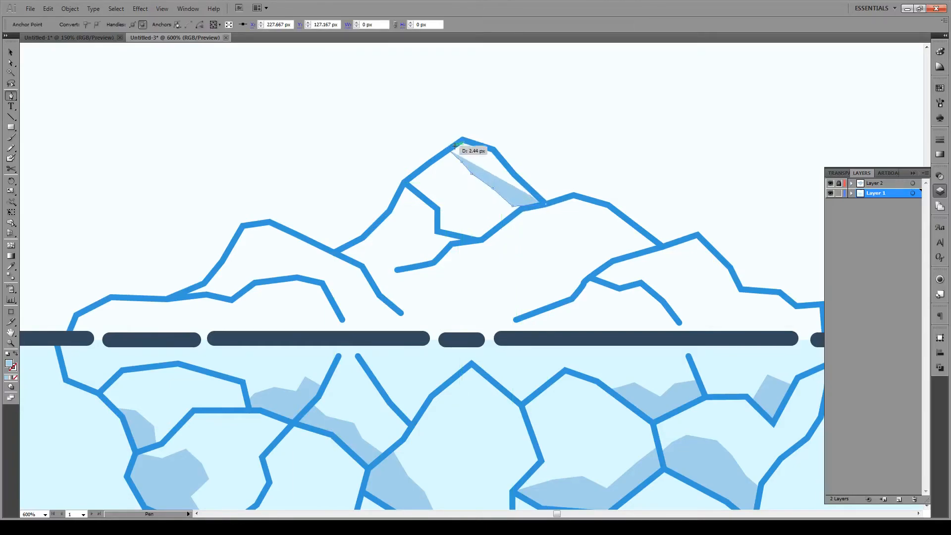
left_click(463, 141)
left_click(493, 149)
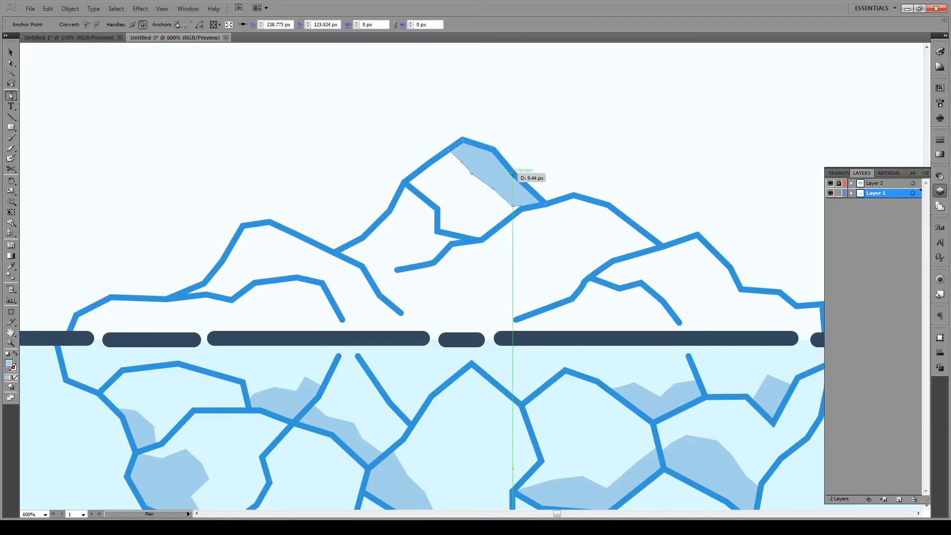
left_click(546, 204)
key("v")
left_click(556, 224)
Step: Draw a closed Pen shadow with a jagged lower edge under the shoulder right of the highest peak, and deselect it
key("p")
left_click(634, 255)
left_click(617, 240)
left_click(574, 255)
left_click(542, 253)
left_click(522, 238)
left_click(497, 246)
left_click(636, 256)
left_click(649, 270, "ctrl")
Step: Draw a Pen shadow with a jagged lower edge beneath the rightmost peak's ridge line
left_click(738, 283)
left_click(715, 281)
left_click(701, 292)
left_click(679, 287)
left_click(664, 267)
left_click(626, 267)
Step: Draw a closed Pen shadow with a jagged lower edge beneath the top of the left peak
left_click(315, 246)
left_click(286, 261)
left_click(259, 252)
left_click(255, 266)
left_click(222, 267)
left_click(243, 225)
left_click(269, 222)
left_click(315, 247)
Step: Draw a small Pen shadow left of the short inner crease below the highest peak
left_click(431, 199)
left_click(436, 185)
left_click(469, 211)
left_click(467, 233)
Step: Draw a closed Pen shadow under the low inner ridge line on the above-water iceberg's left side, and deselect it
left_click(354, 285)
left_click(330, 294)
left_click(305, 305)
left_click(268, 312)
left_click(263, 303)
left_click(286, 285)
left_click(329, 281)
left_click(354, 285)
left_click(376, 293, "ctrl")
Step: Draw a Pen shadow beneath the short inner ridge on the right, add another small above-water shadow, and deselect it
left_click_drag(700, 309, 495, 301)
left_click(495, 303)
left_click(466, 303)
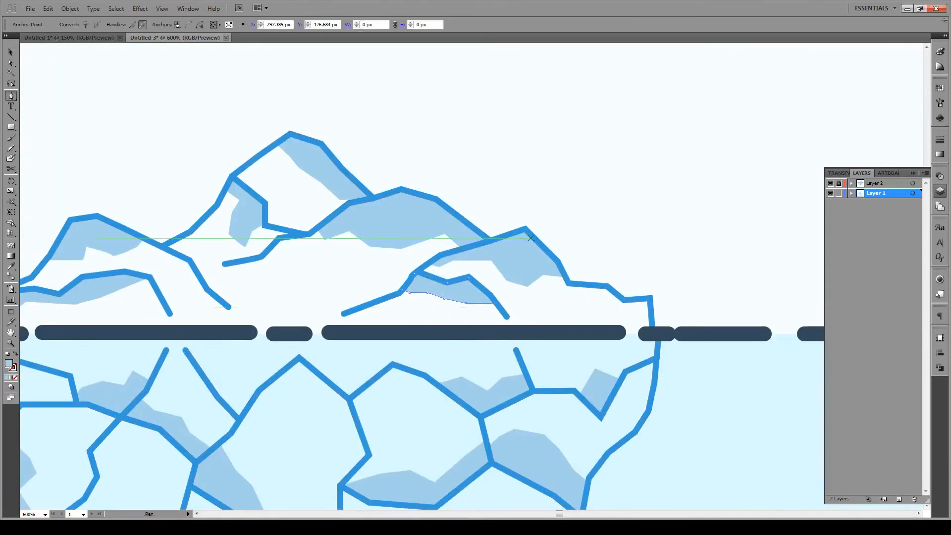
scroll(505, 244, "down", 3)
scroll(525, 244, "up", 2)
left_click(576, 228, "ctrl")
left_click(521, 265)
left_click(567, 274)
left_click(537, 265)
left_click(601, 248, "ctrl")
Step: Draw a sun circle about 103.5 px across over the iceberg's right peaks and fill it with the palette's orange
scroll(629, 247, "down", 2)
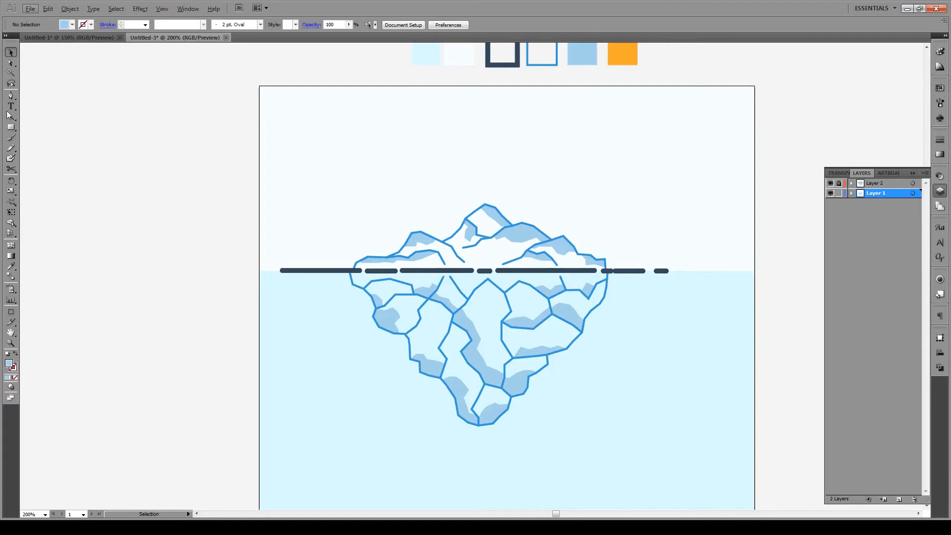
left_click_drag(11, 127, 38, 150)
left_click_drag(616, 246, 513, 142)
key("i")
left_click(624, 54)
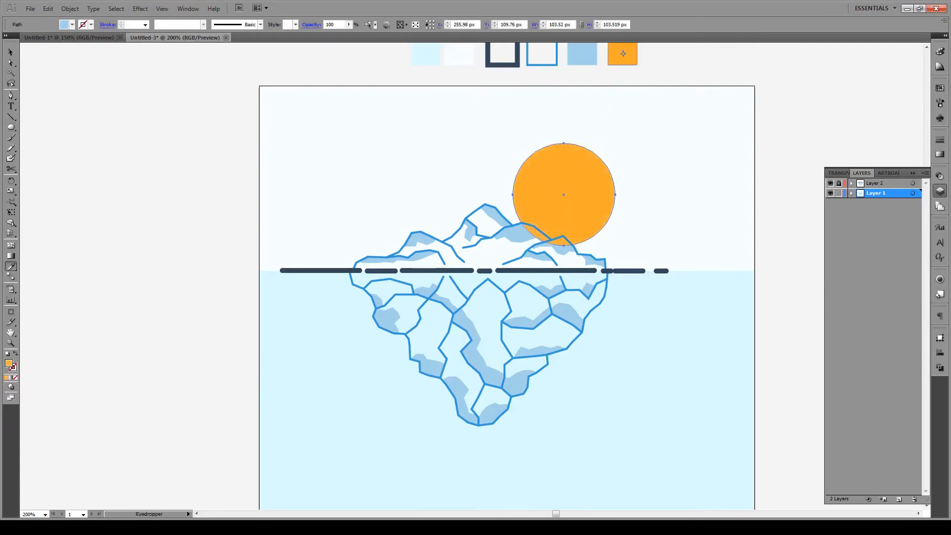
key("v")
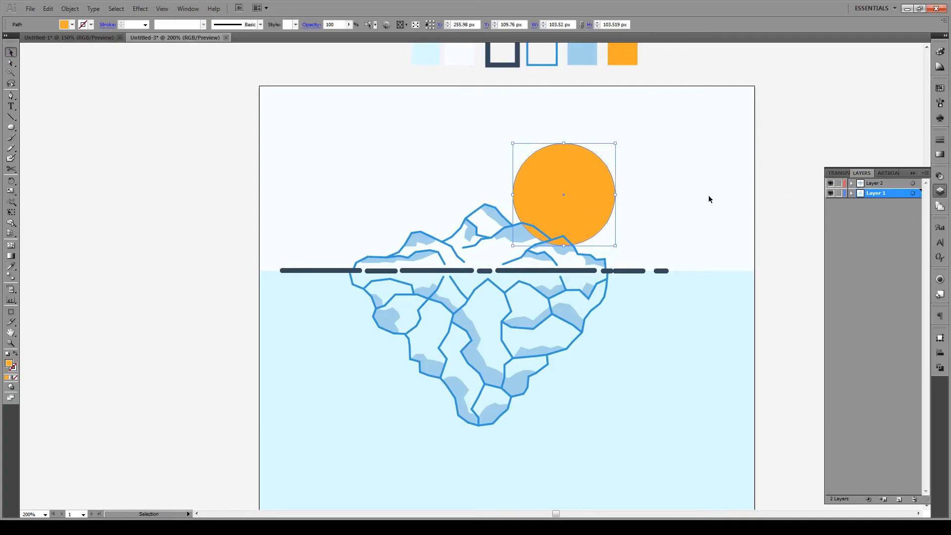
Step: Move the orange sun down and left to overlap the iceberg's right peaks near the waterline, and deselect it
scroll(611, 191, "up", 2)
left_click_drag(562, 199, 534, 253)
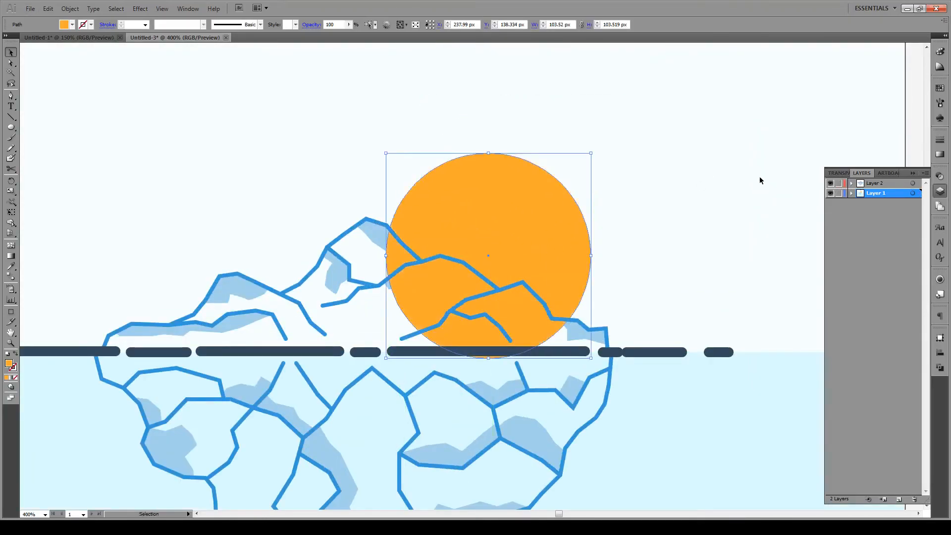
scroll(634, 212, "down", 2)
left_click(803, 123)
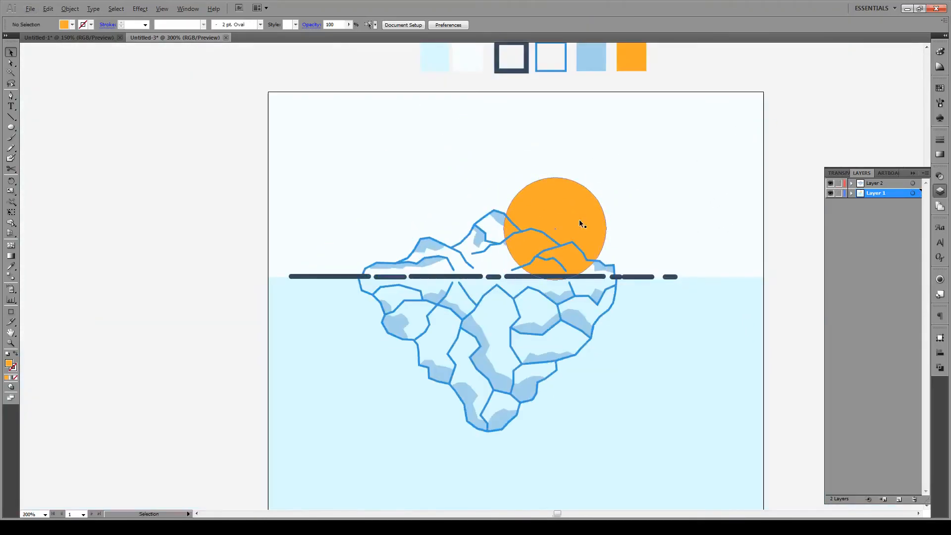
Step: Divide the sun using the above-water iceberg outline with Pathfinder, and deselect the result
scroll(576, 216, "up", 1)
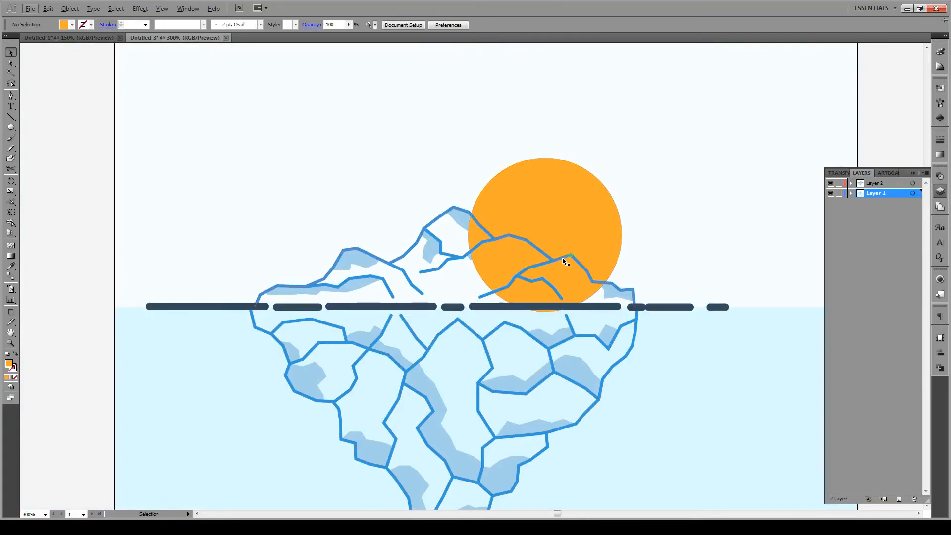
left_click(565, 261)
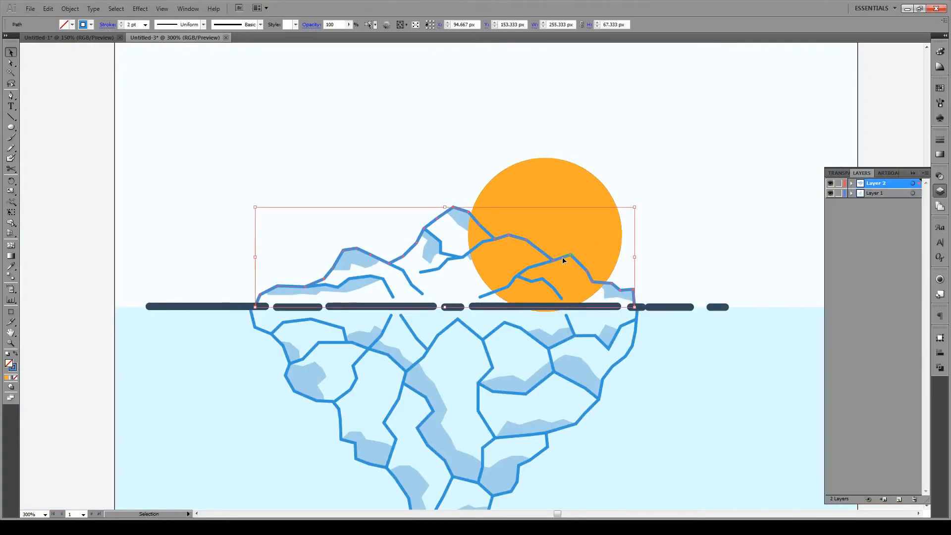
key("a")
key("v")
left_click(558, 185, "shift")
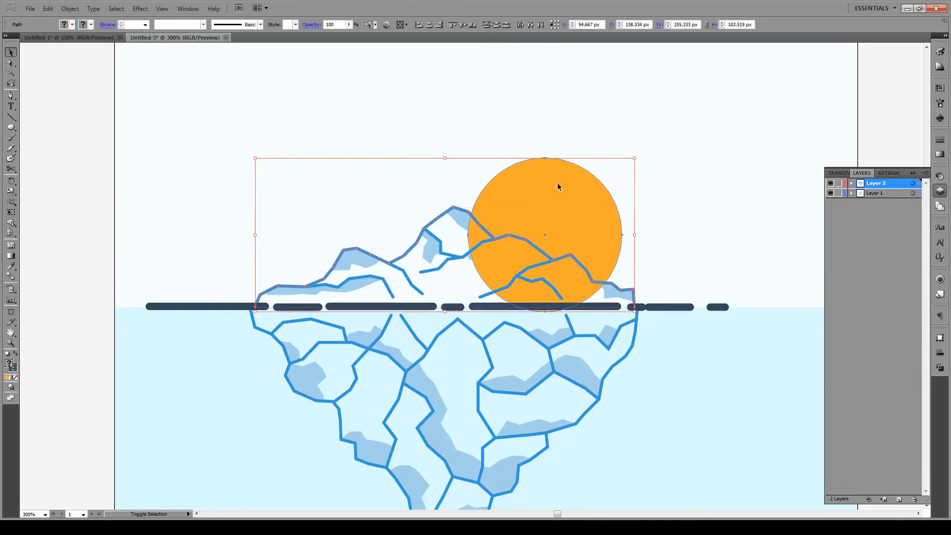
left_click(941, 368)
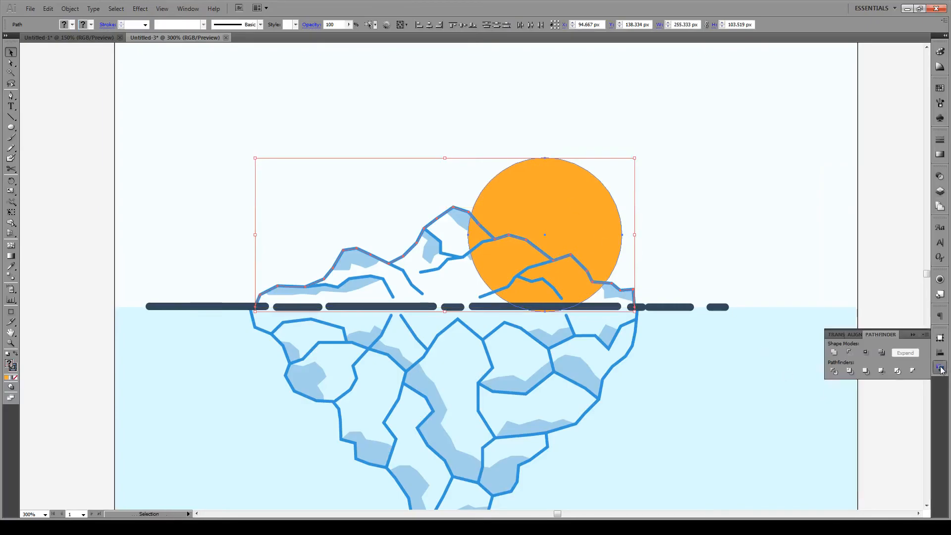
left_click(836, 373)
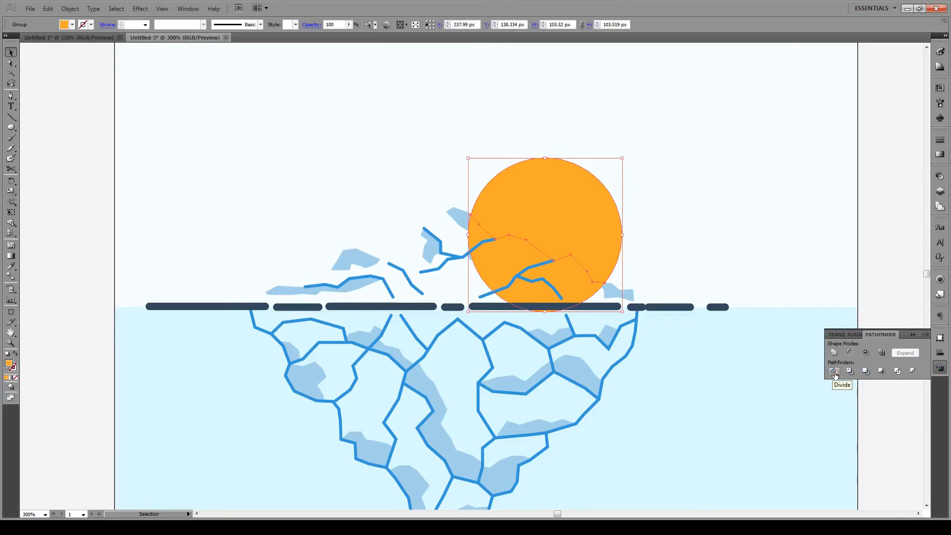
left_click(52, 118)
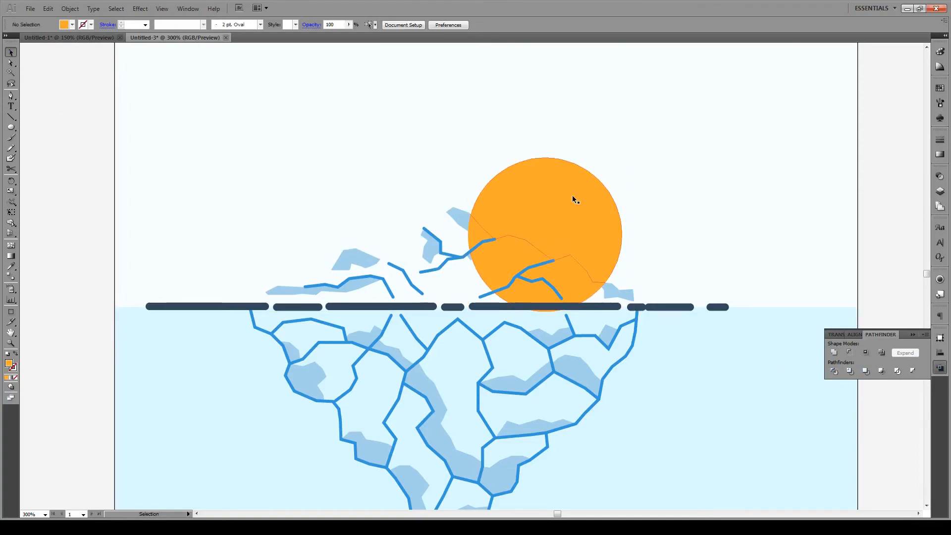
Step: Ungroup the divided sun and delete the part covering the iceberg below the outline
left_click(512, 260)
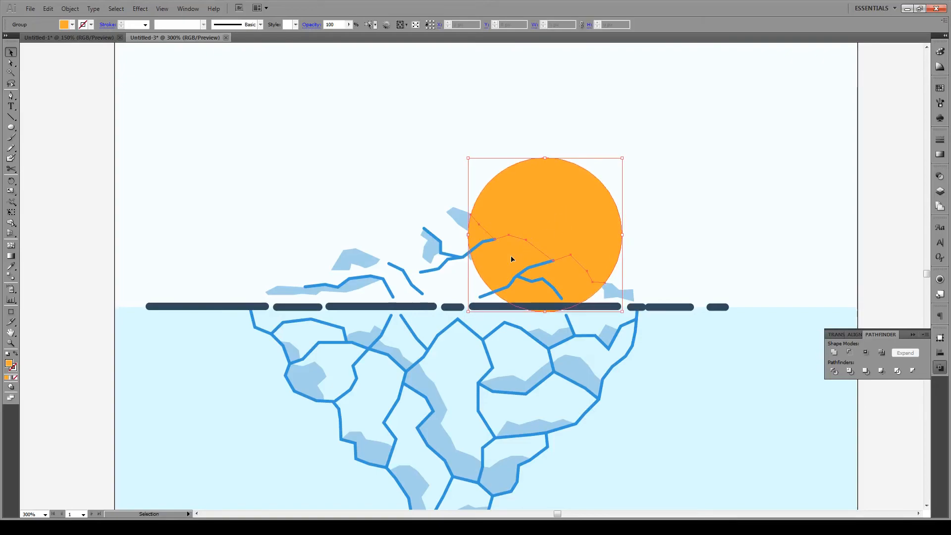
right_click(512, 257)
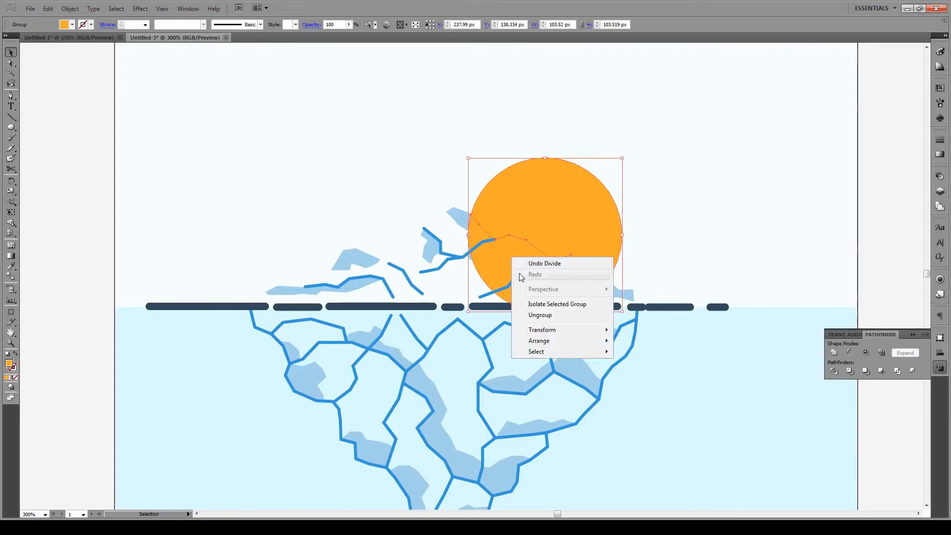
left_click(541, 316)
left_click(881, 224)
left_click(503, 256)
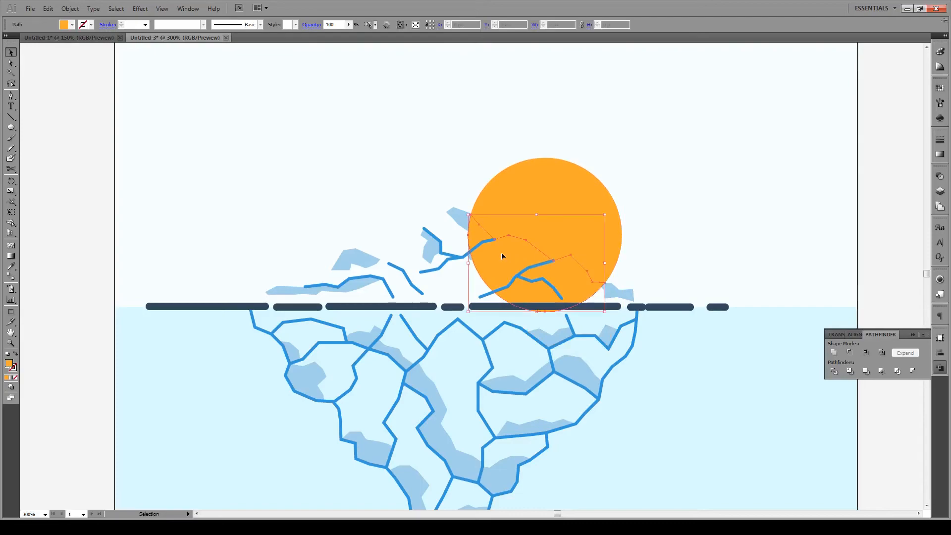
key("Delete")
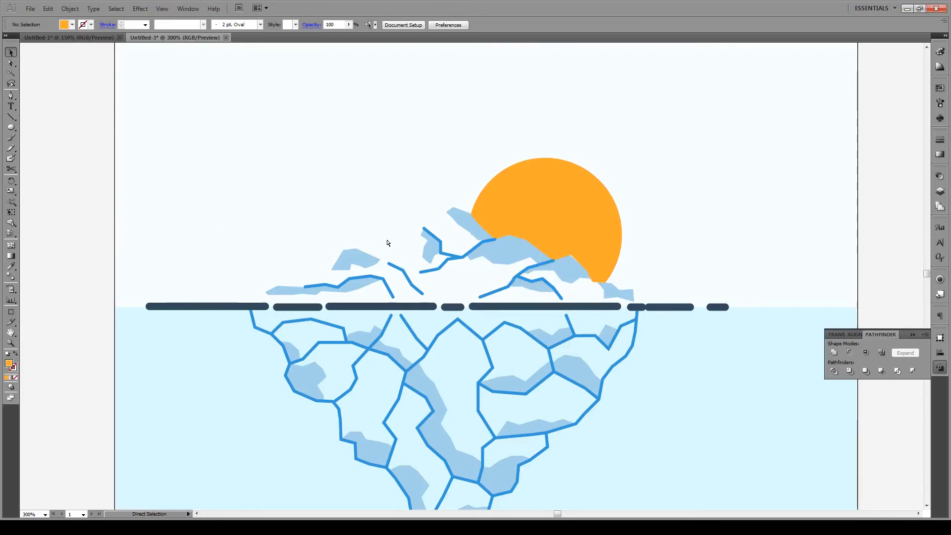
Step: Paste the copied above-water iceberg outline back in front at its original place, and deselect it
key("ctrl+f")
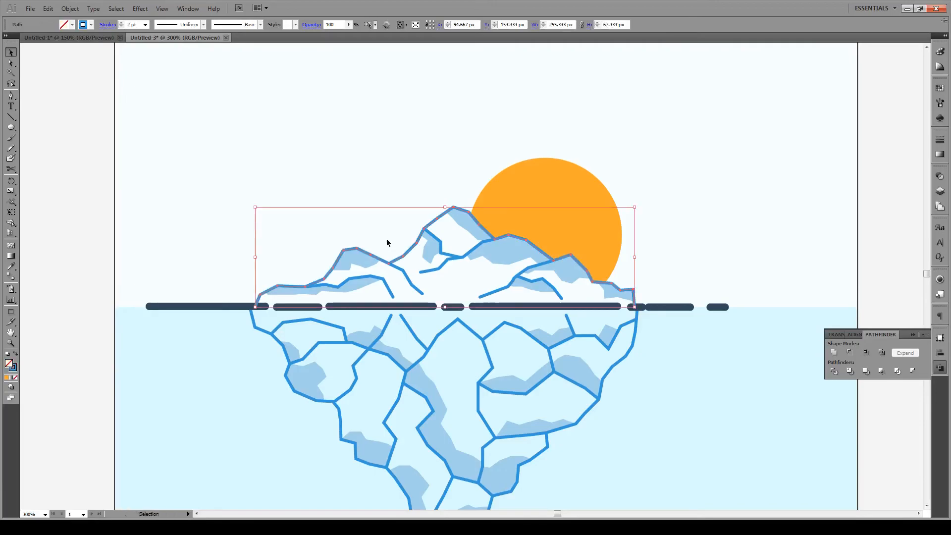
left_click(917, 212)
scroll(644, 297, "down", 1)
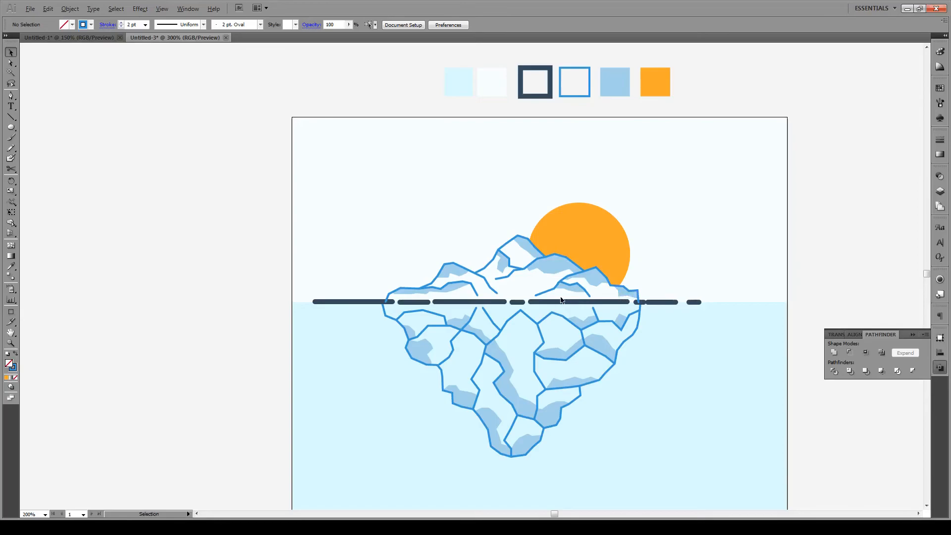
scroll(561, 300, "up", 1)
left_click(910, 334)
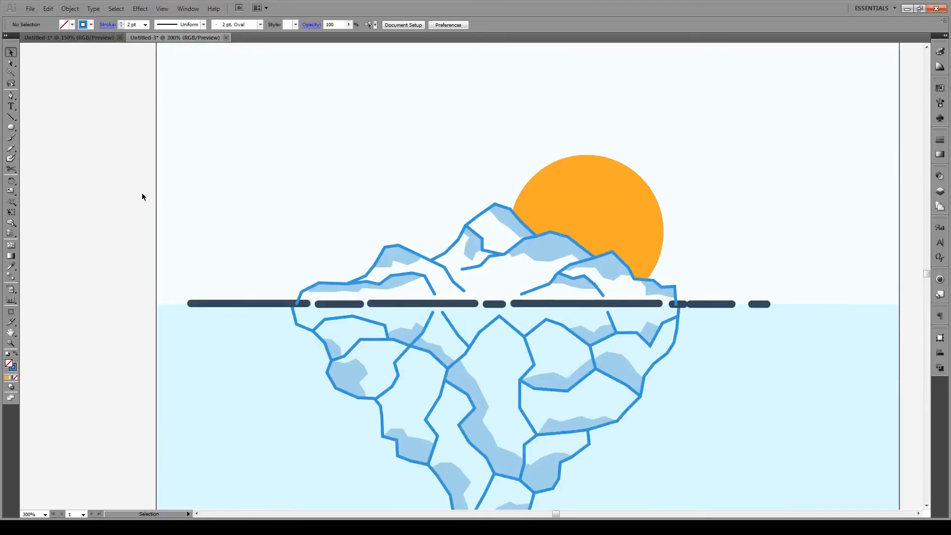
Step: Erase small gaps in the outline left of the highest peak, the right inner ridge line and three central and left underwater line stretches
left_click(12, 170)
scroll(479, 267, "up", 2)
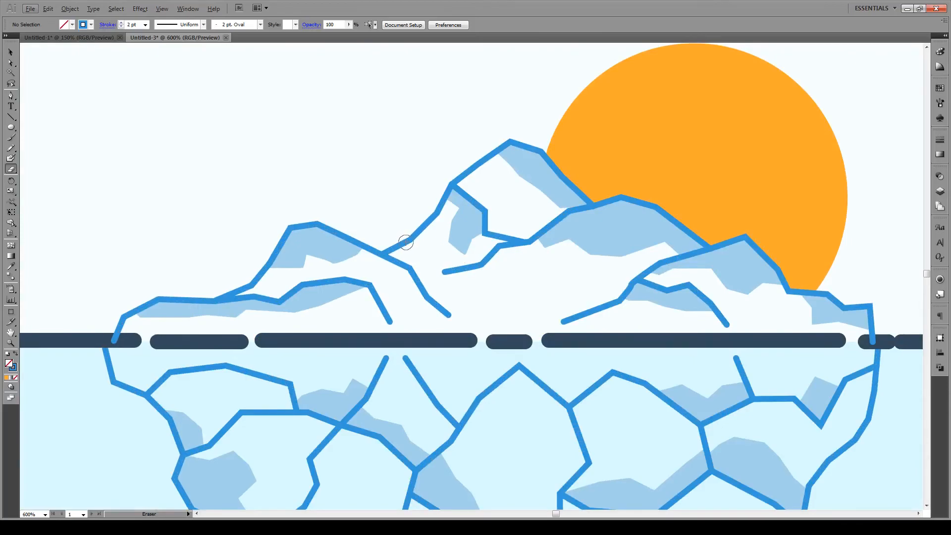
left_click_drag(406, 242, 434, 243)
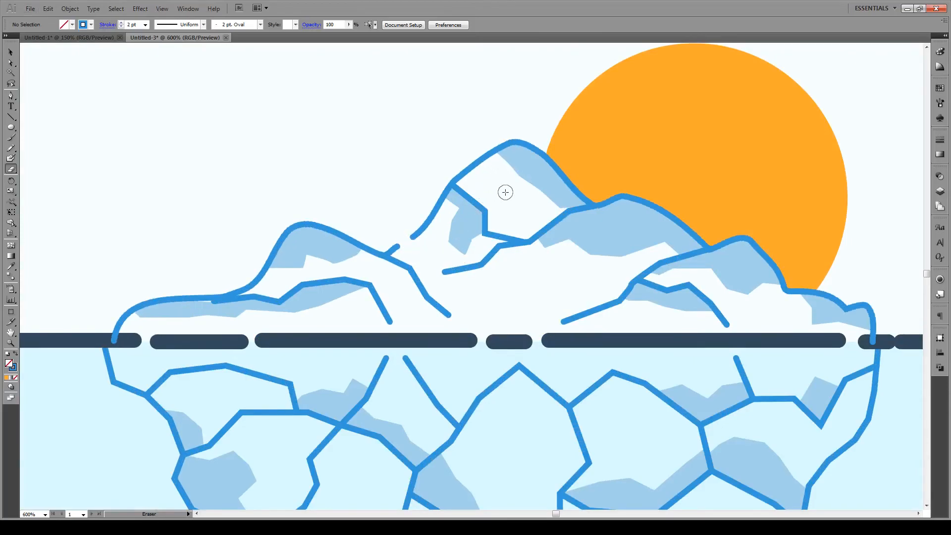
left_click(596, 314)
left_click(555, 397)
left_click(322, 447)
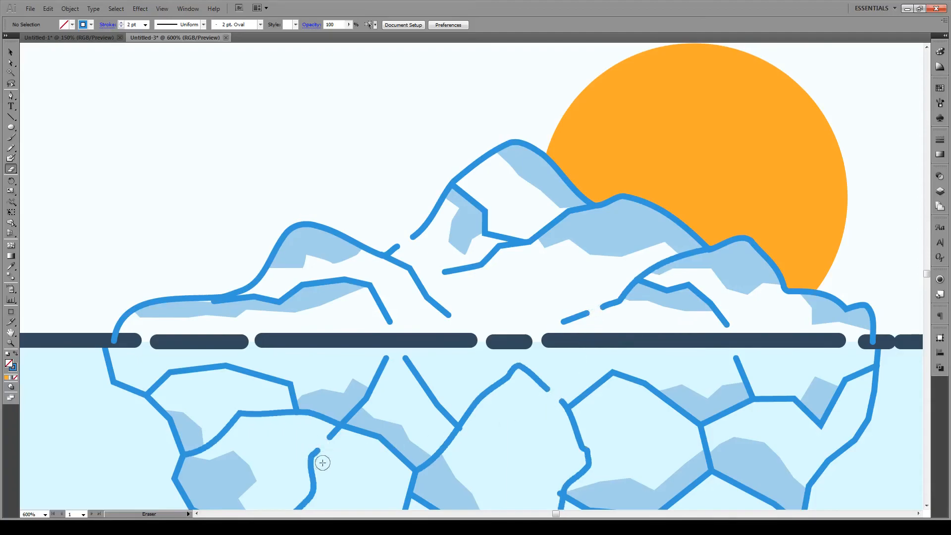
scroll(242, 439, "down", 3)
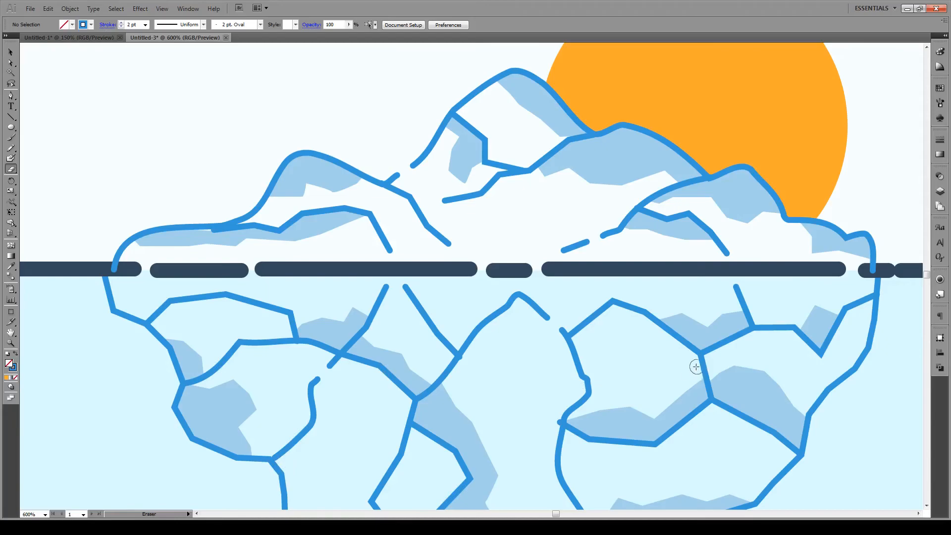
left_click(576, 364)
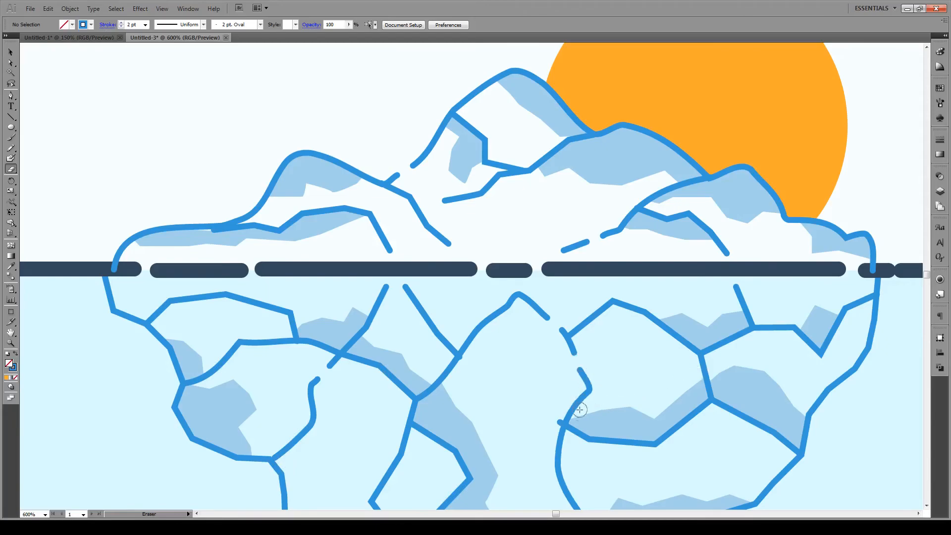
Step: Erase a small gap in the outline on the upper left slope of the highest peak
scroll(509, 334, "down", 2)
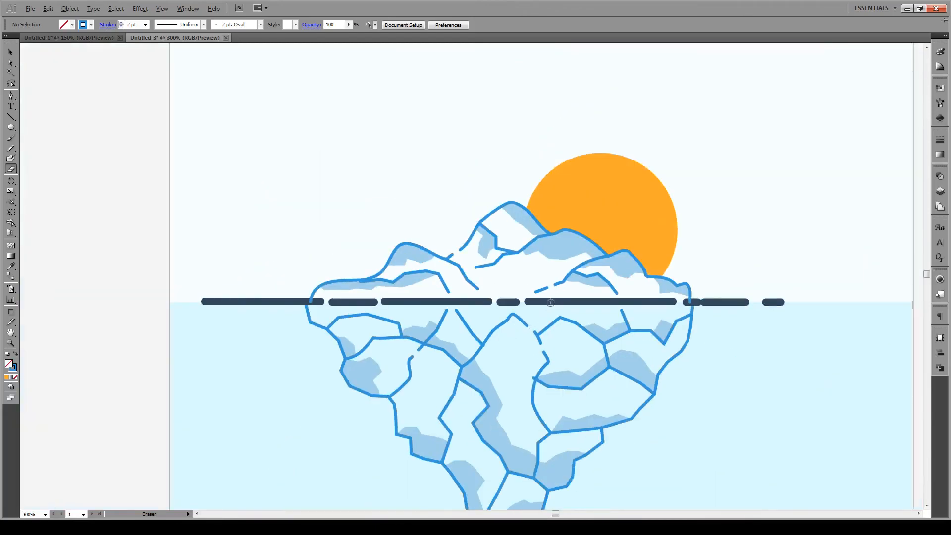
scroll(561, 286, "up", 1)
scroll(596, 231, "up", 1)
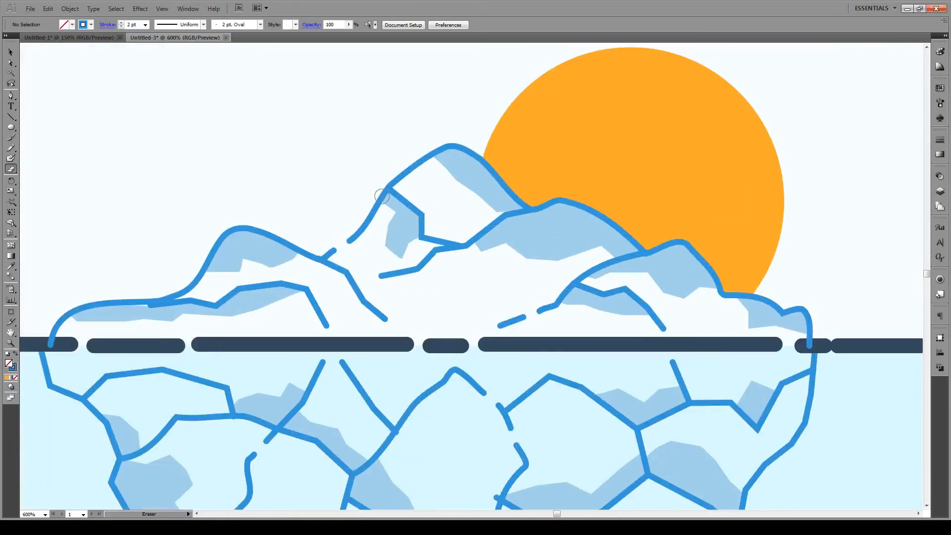
left_click(414, 169)
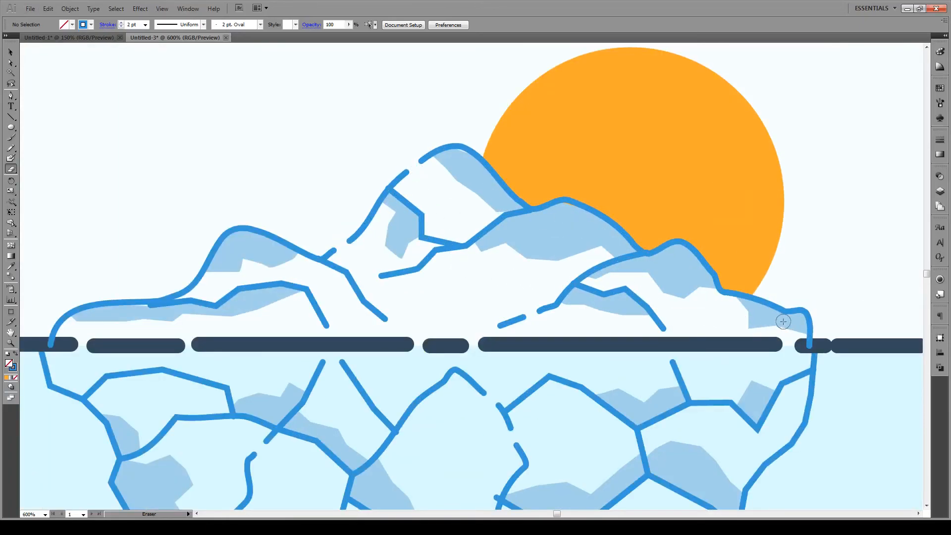
Step: Try to erase a gap in the outline at the above-water iceberg's far right edge
left_click(811, 322)
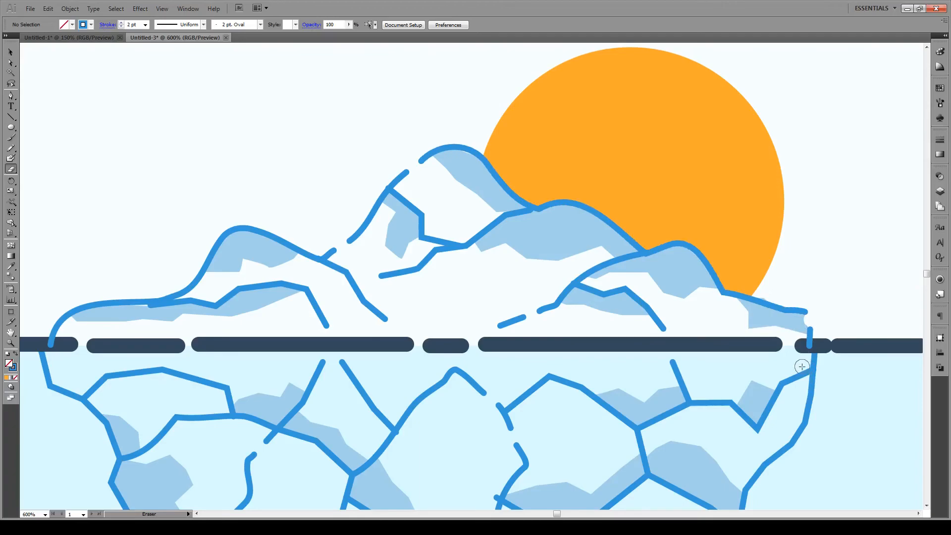
scroll(573, 329, "down", 1, "alt")
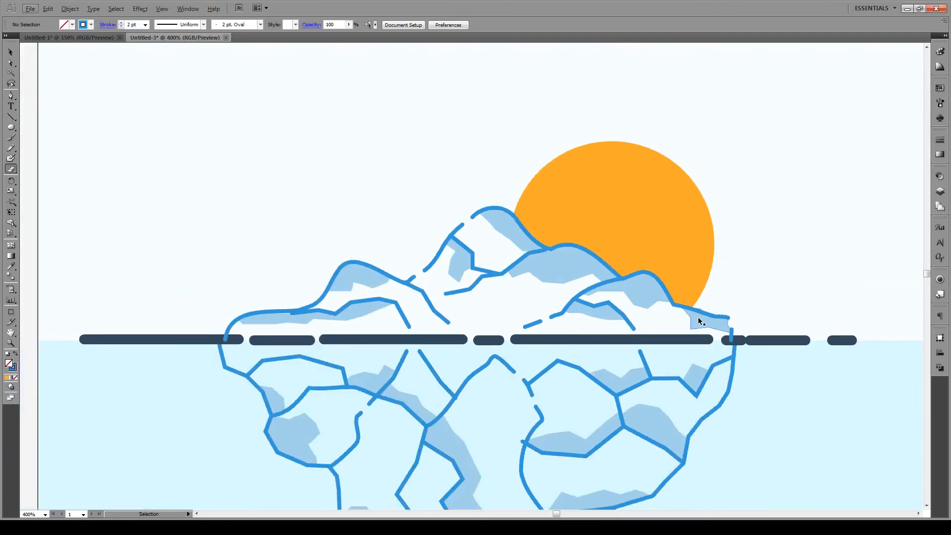
key("v")
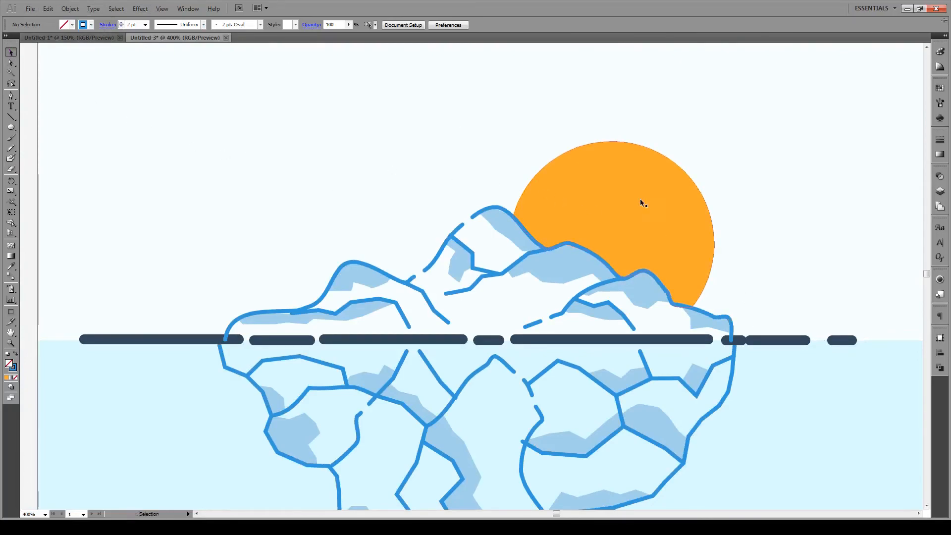
Step: Hide Layer 1 and erase gaps in the outline's low right shoulder and the left-central underwater line
left_click(940, 190)
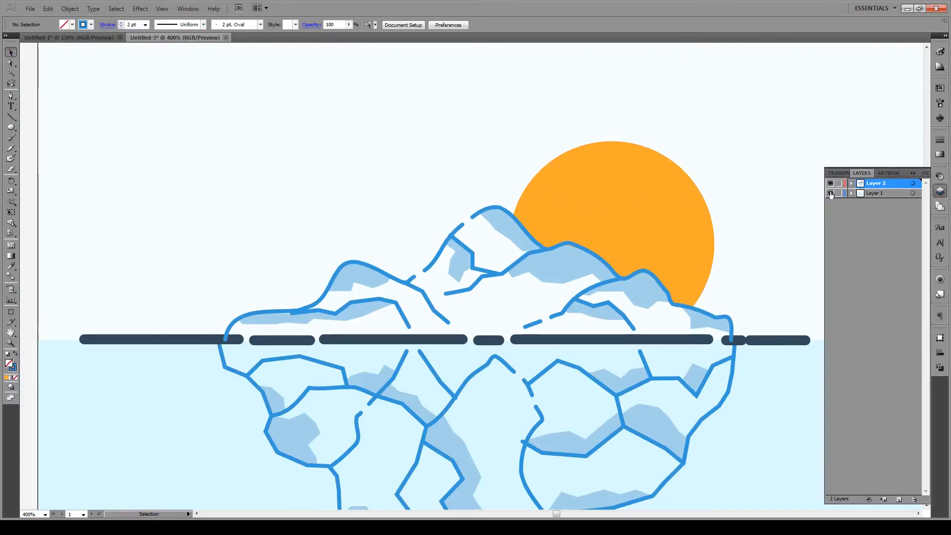
left_click(831, 193)
left_click(11, 169)
left_click(715, 317)
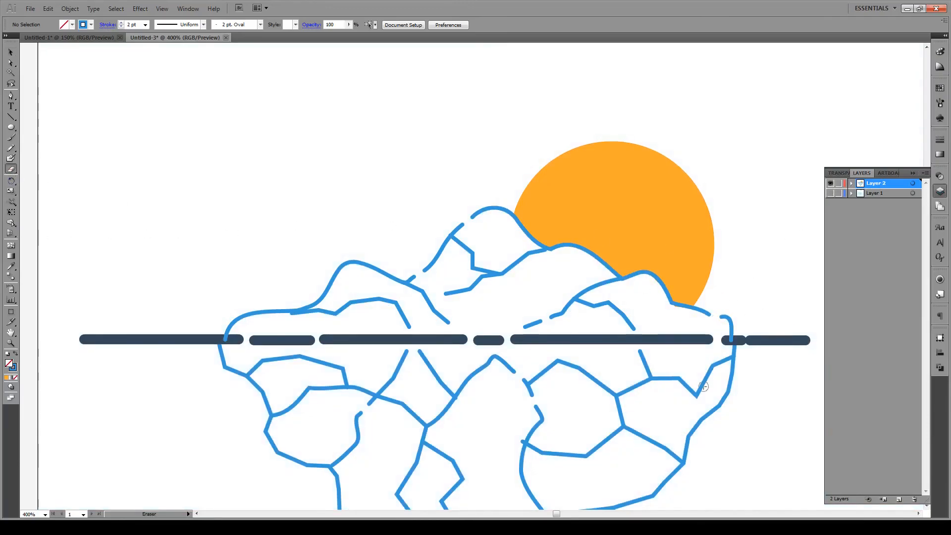
scroll(686, 389, "down", 2)
scroll(570, 391, "down", 3)
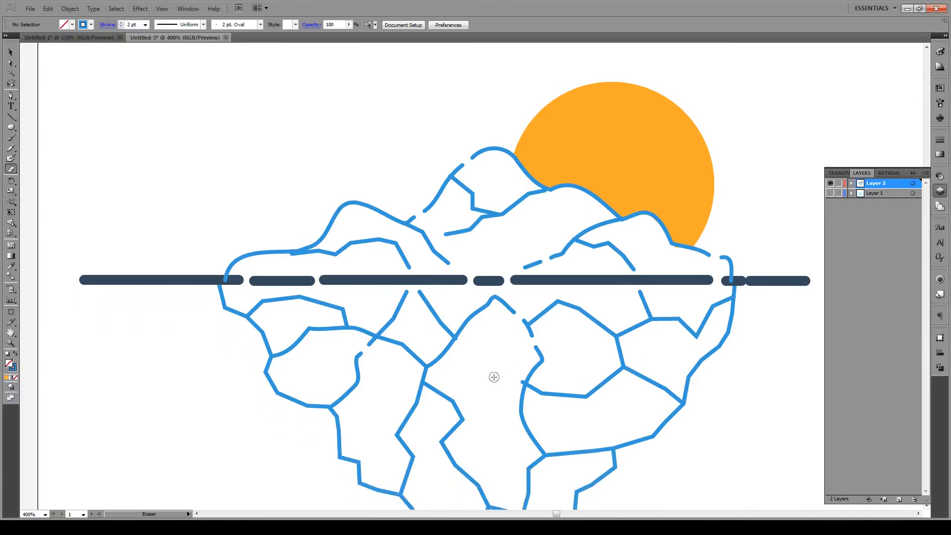
left_click(406, 419)
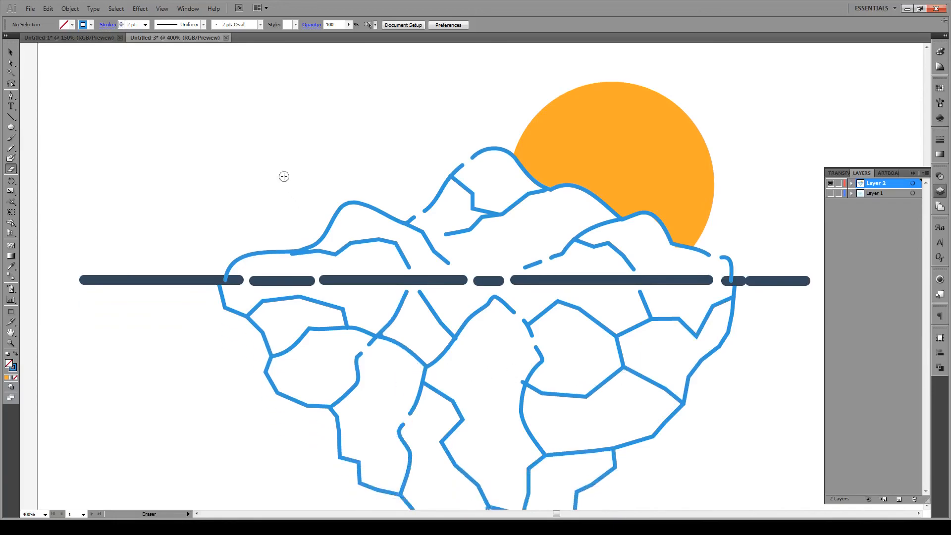
Step: Pull the overshooting line ends onto their junctions at the two crossings just below the waterline, left of centre
left_click(11, 63)
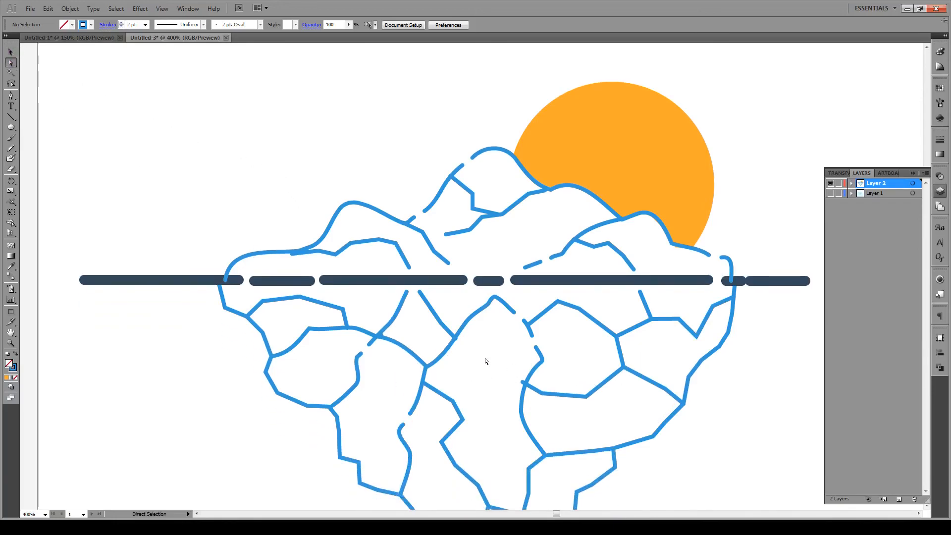
scroll(454, 339, "up", 4)
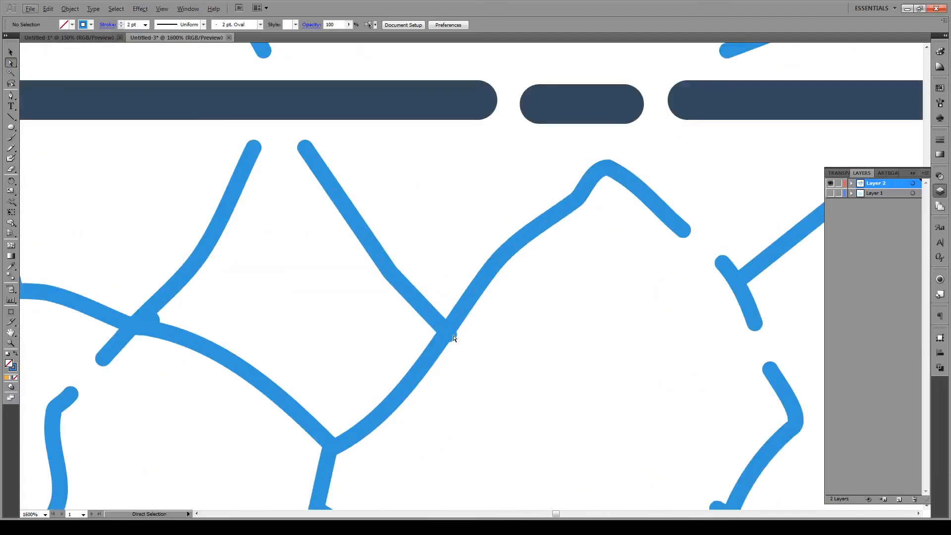
left_click(449, 333)
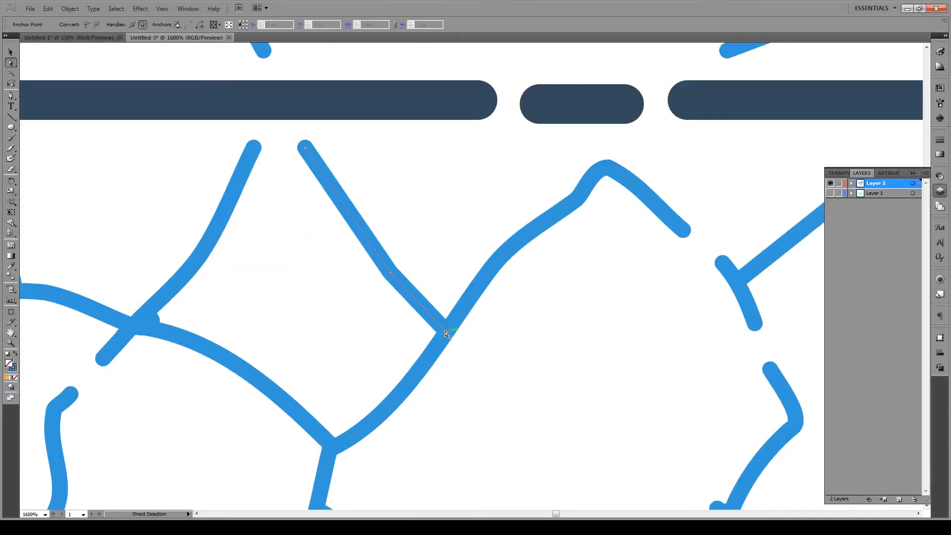
left_click(152, 320)
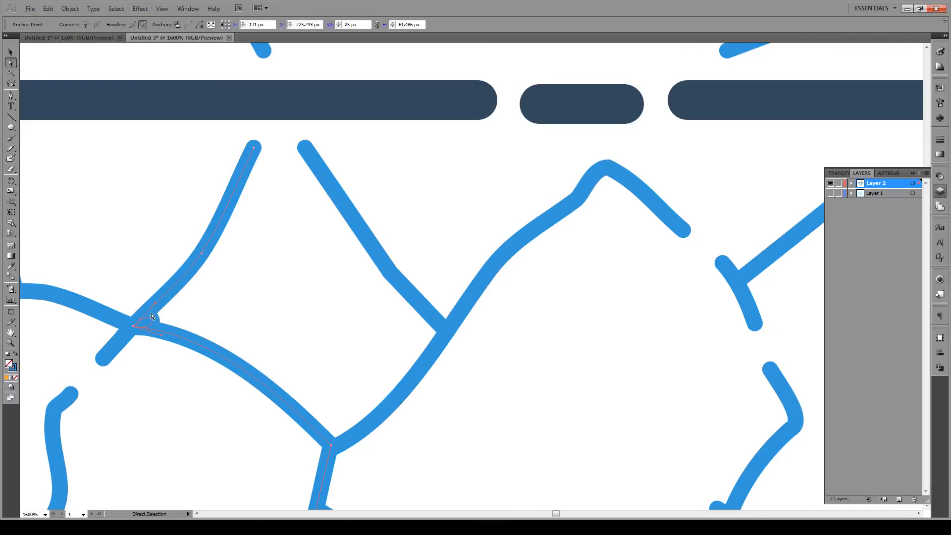
left_click_drag(165, 339, 133, 326)
scroll(133, 297, "down", 2)
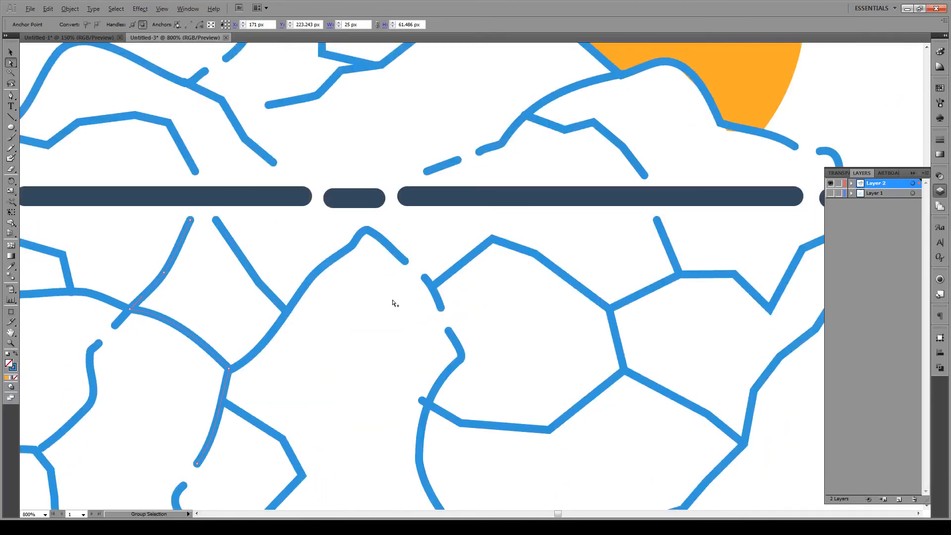
Step: Pull the line ends onto their junctions below the waterline, at the crossing right of centre and on the lower left outline
scroll(431, 403, "up", 2)
left_click_drag(422, 391, 431, 396)
scroll(495, 376, "down", 3)
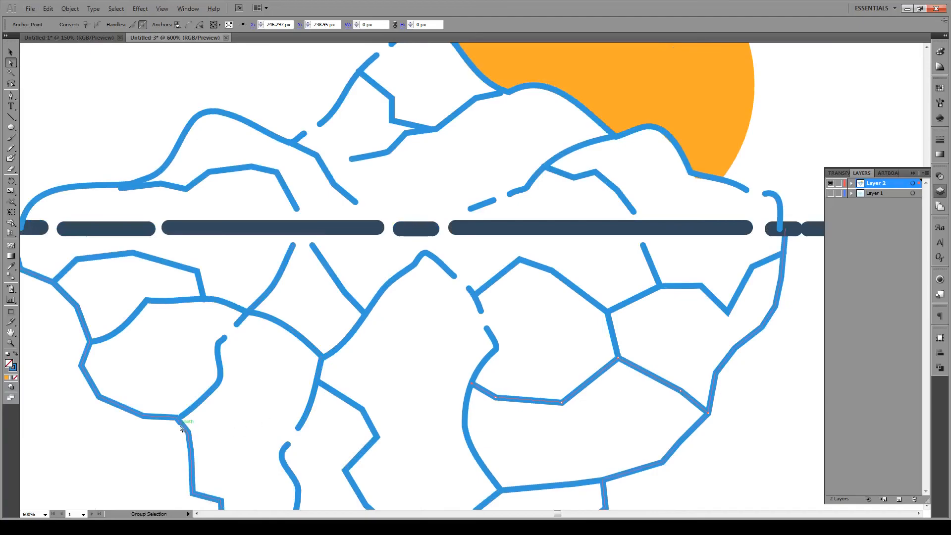
scroll(179, 420, "up", 2)
scroll(179, 422, "up", 2)
left_click_drag(190, 415, 190, 423)
scroll(193, 423, "down", 3)
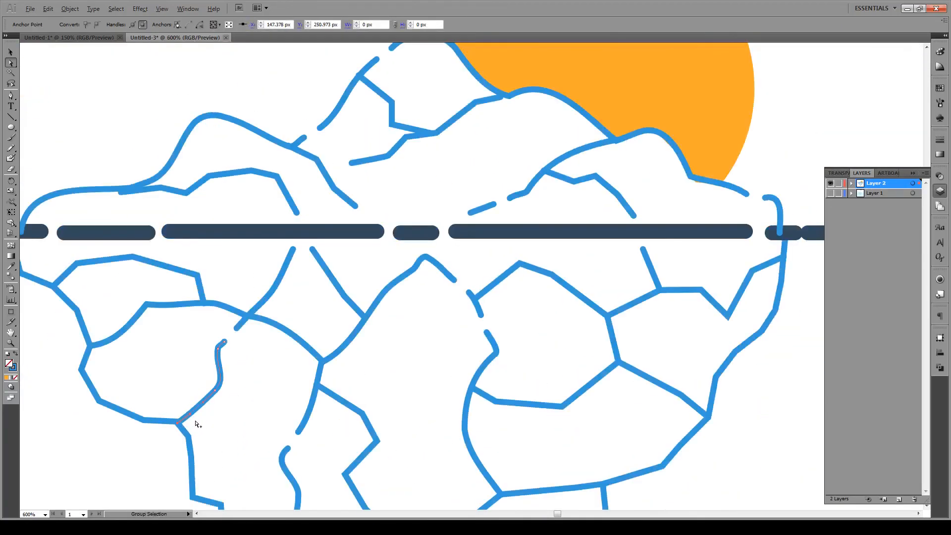
Step: Move the end of the descending inner line onto its junction with the left peak's right slope, beside the short stub
scroll(300, 103, "up", 2)
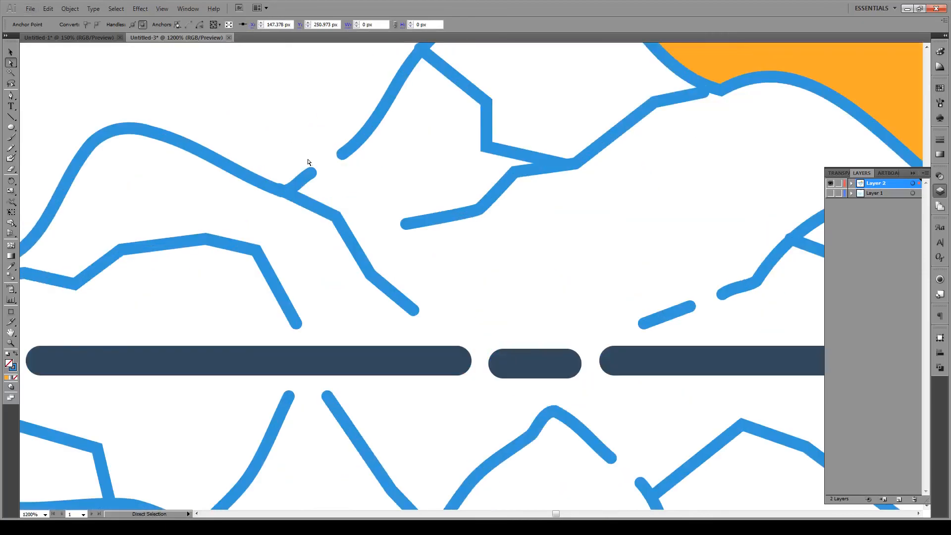
left_click(283, 196)
scroll(284, 197, "up", 2)
left_click_drag(283, 197, 286, 204)
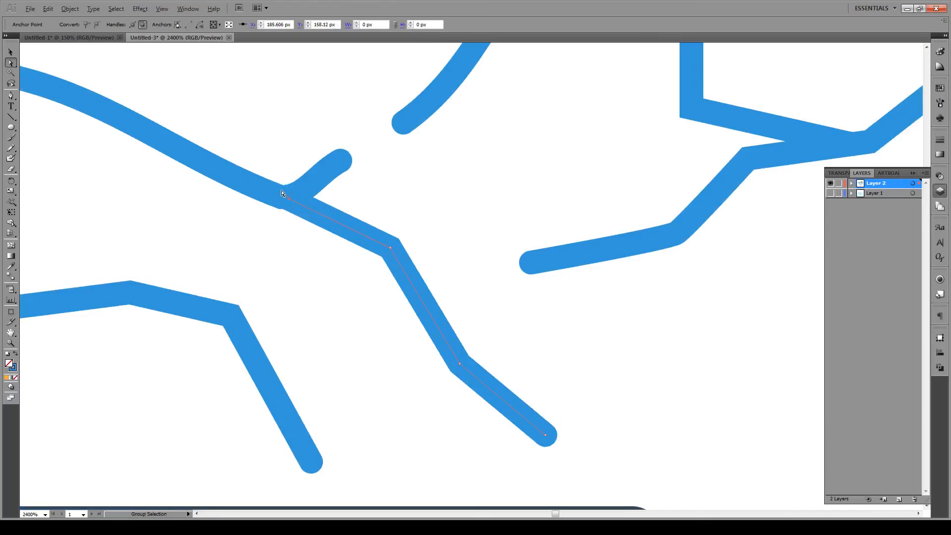
Step: Pull the inner facet line's overshooting end onto the upper left slope of the highest peak
scroll(287, 196, "down", 3)
scroll(401, 114, "up", 2)
scroll(400, 115, "up", 2)
scroll(400, 114, "up", 3)
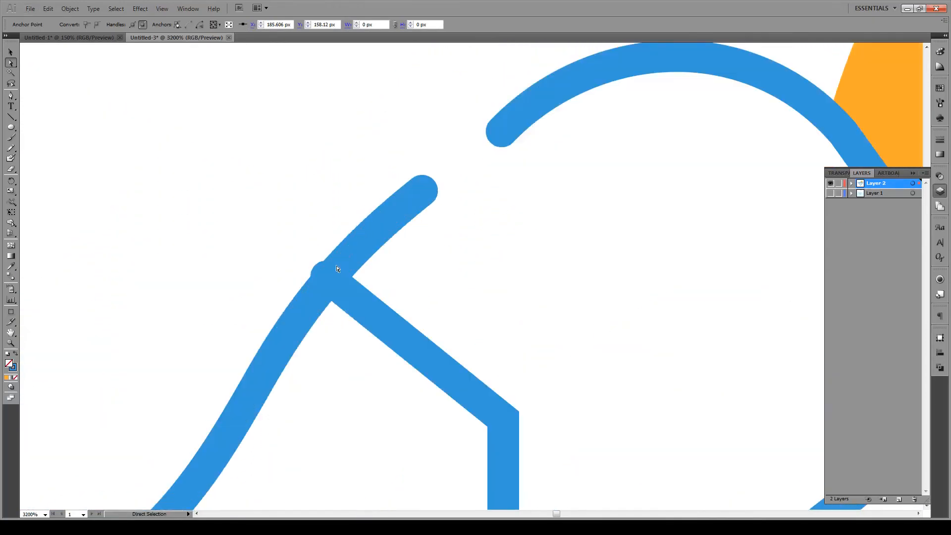
left_click(376, 158)
left_click_drag(326, 276, 333, 281)
Step: Extend the inner ridge line's end to the junction between the highest peak and the middle peak
scroll(340, 280, "down", 2)
scroll(330, 282, "down", 1)
left_click(615, 325)
left_click(610, 324)
left_click_drag(613, 325, 626, 316)
scroll(530, 343, "down", 1)
scroll(529, 343, "down", 1)
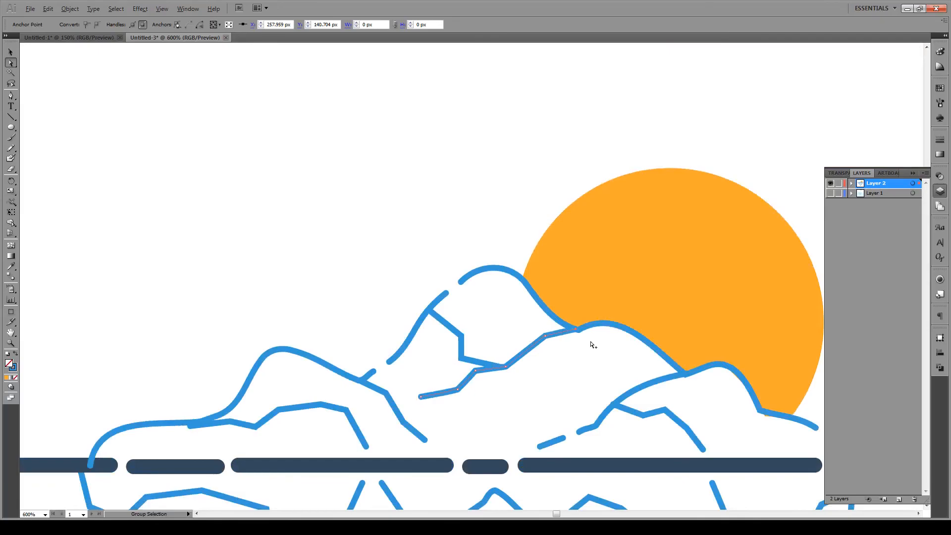
Step: Move the right peak's outline end onto its junction with the middle peak's slope in front of the sun
scroll(652, 414, "down", 1)
scroll(712, 389, "up", 3)
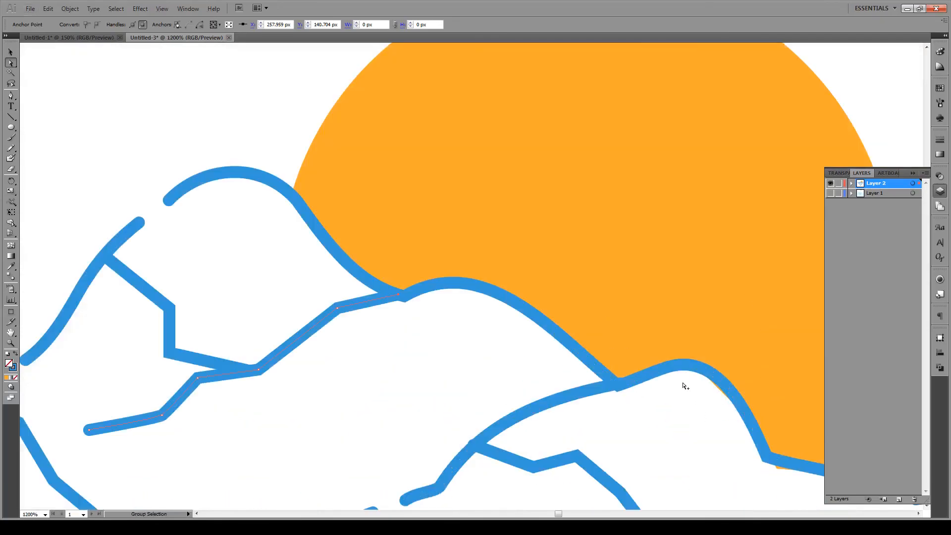
left_click(619, 386)
left_click(623, 386)
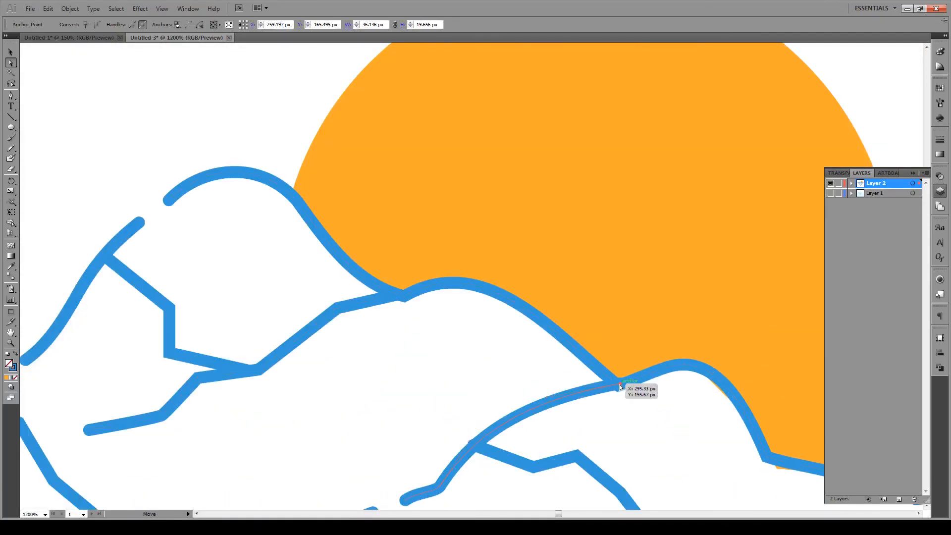
left_click(631, 420)
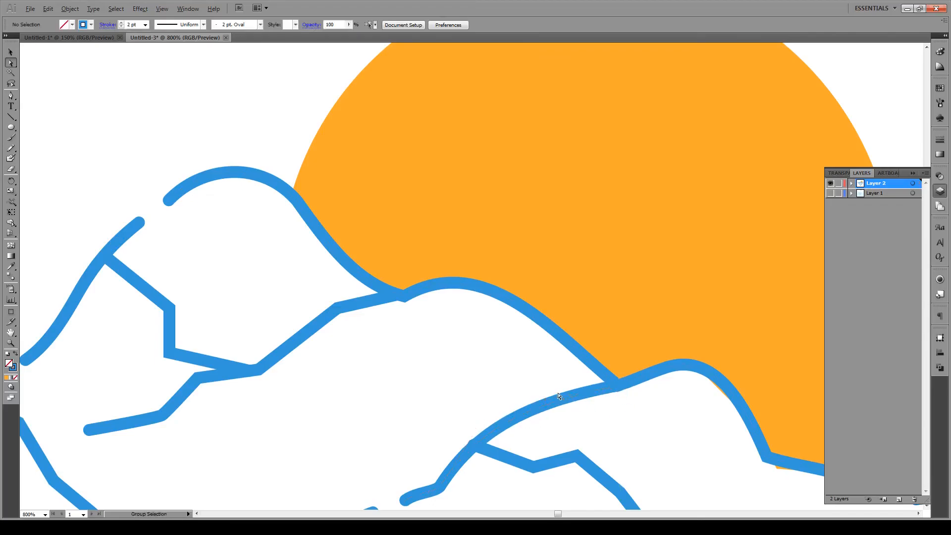
Step: Select all the dark waterline dashes and bring them to the front of the iceberg outline
scroll(561, 395, "down", 3)
scroll(346, 358, "down", 3)
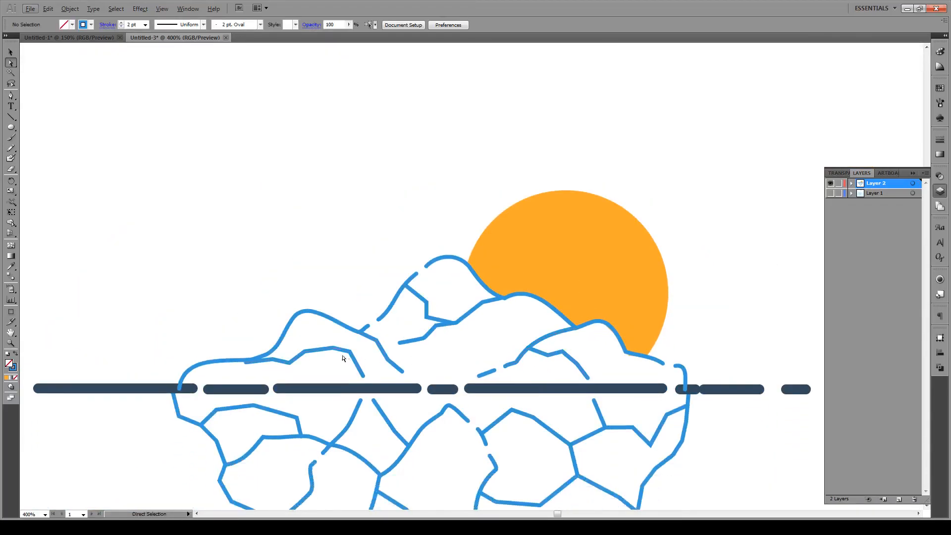
left_click(10, 52)
left_click(144, 388)
left_click(236, 390, "shift")
left_click(343, 394, "shift")
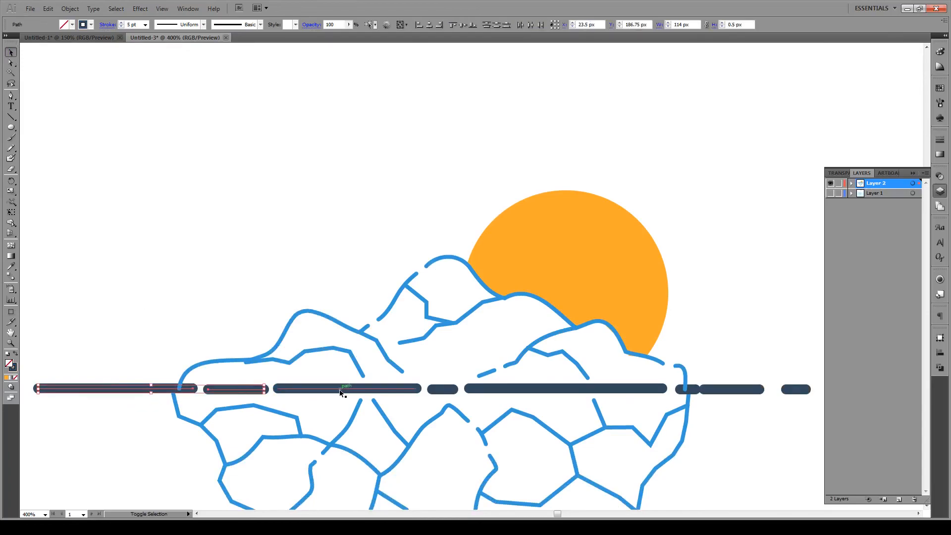
left_click(429, 391, "shift")
left_click(567, 392, "shift")
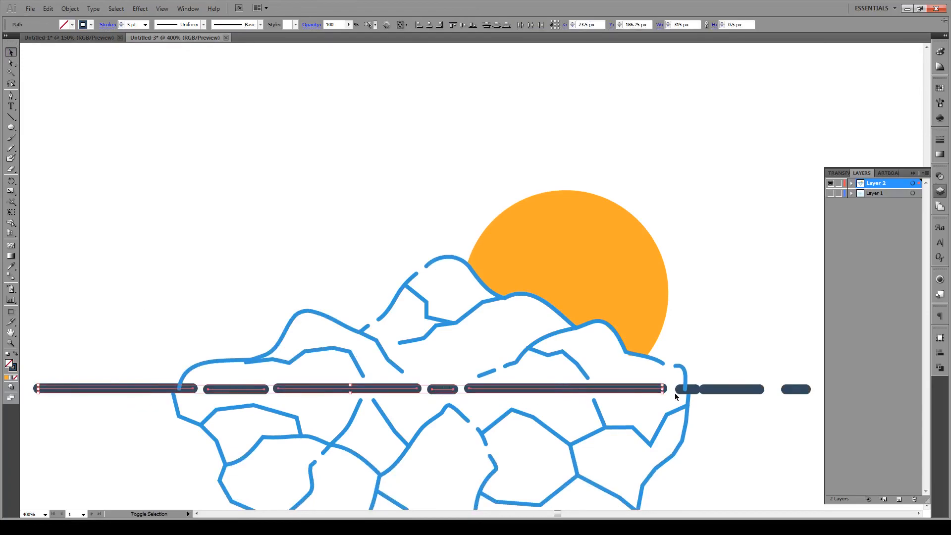
left_click(697, 391, "shift")
left_click(712, 389, "shift")
left_click(796, 390, "shift")
right_click(797, 391)
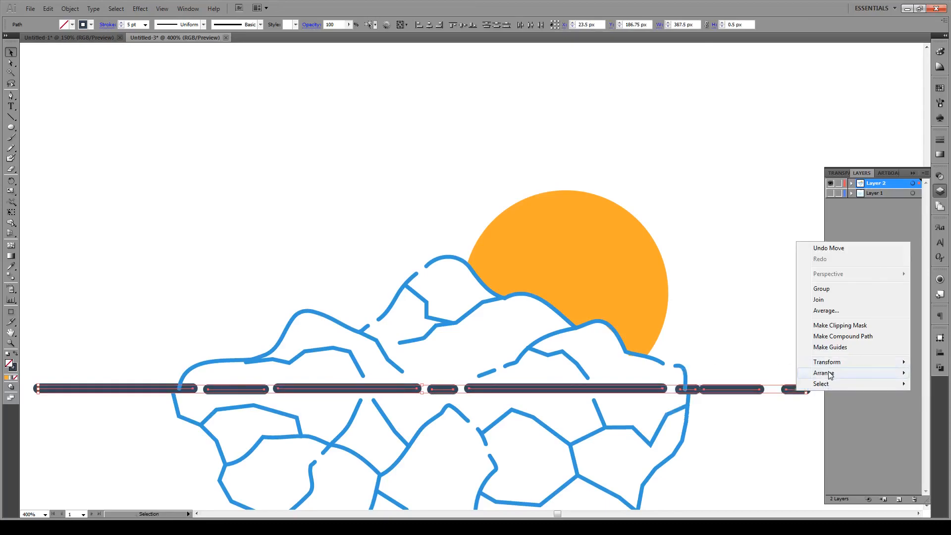
left_click(780, 372)
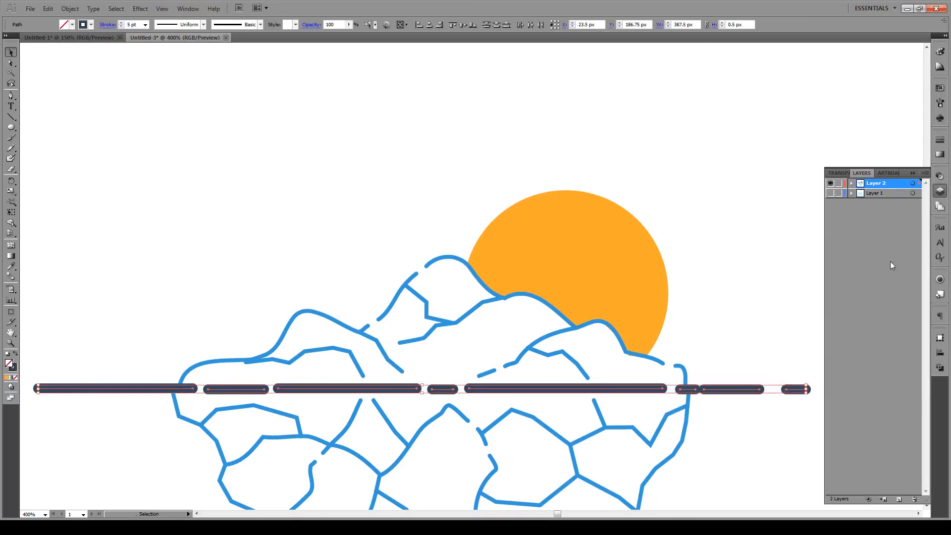
Step: Show Layer 1 again and clear the selection to check the whole illustration
left_click(831, 193)
key("ctrl+shift+a")
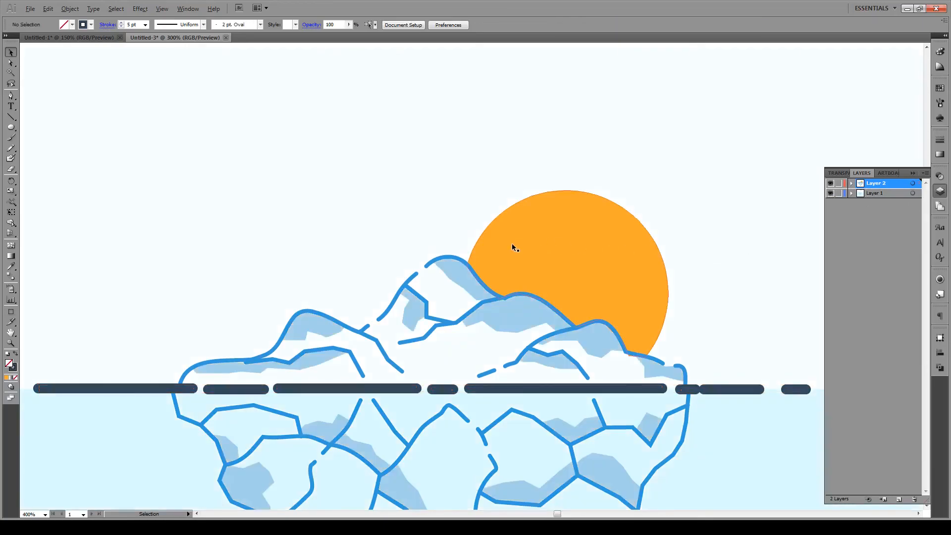
scroll(512, 243, "down", 2)
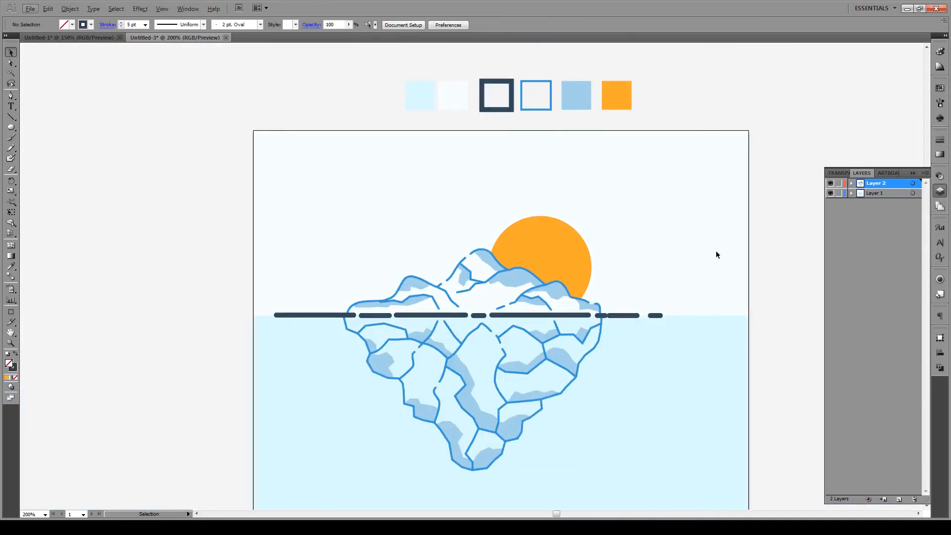
scroll(724, 253, "down", 1)
scroll(680, 284, "down", 1)
scroll(686, 287, "down", 1)
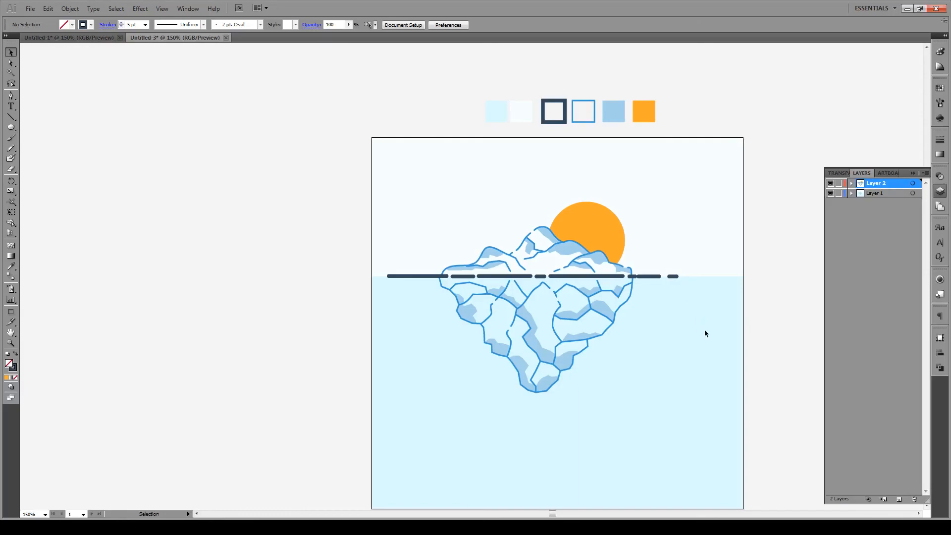
Step: Compare the artwork with the iceberg illustration in Untitled-1, return to Untitled-3 and collapse the Layers panel
left_click(89, 38)
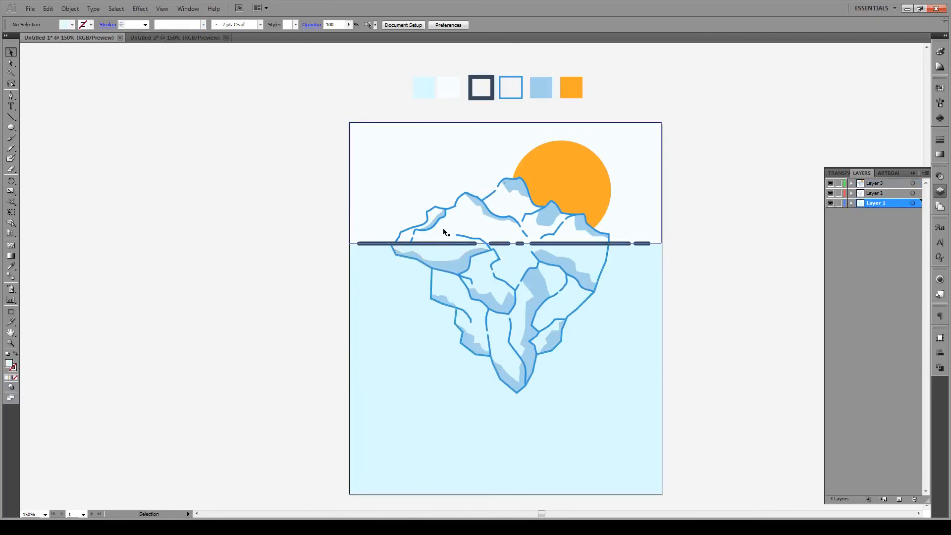
left_click(194, 39)
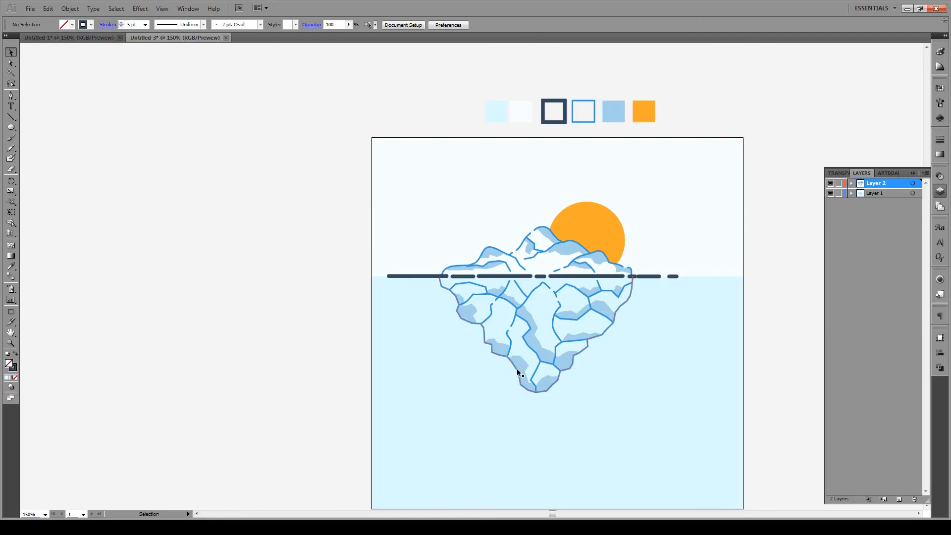
left_click(912, 172)
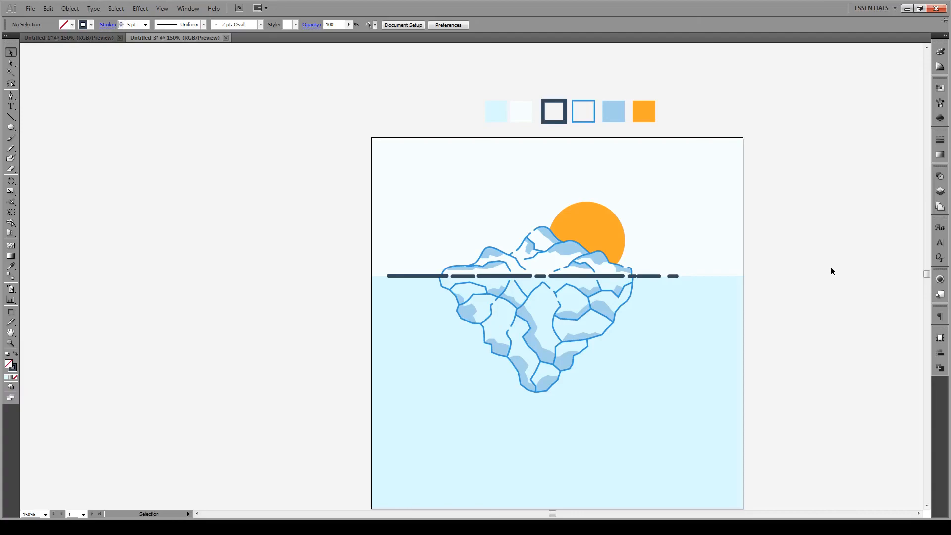
scroll(831, 270, "down", 1)
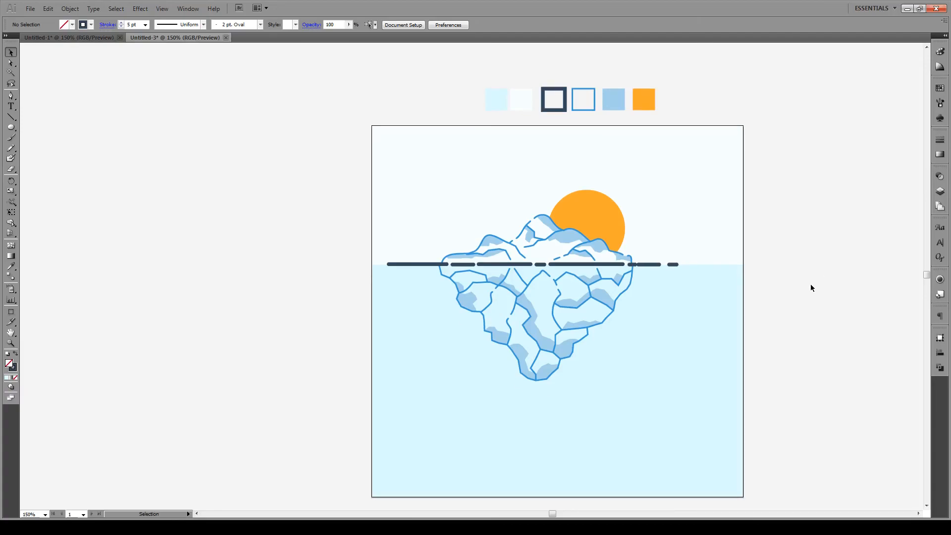